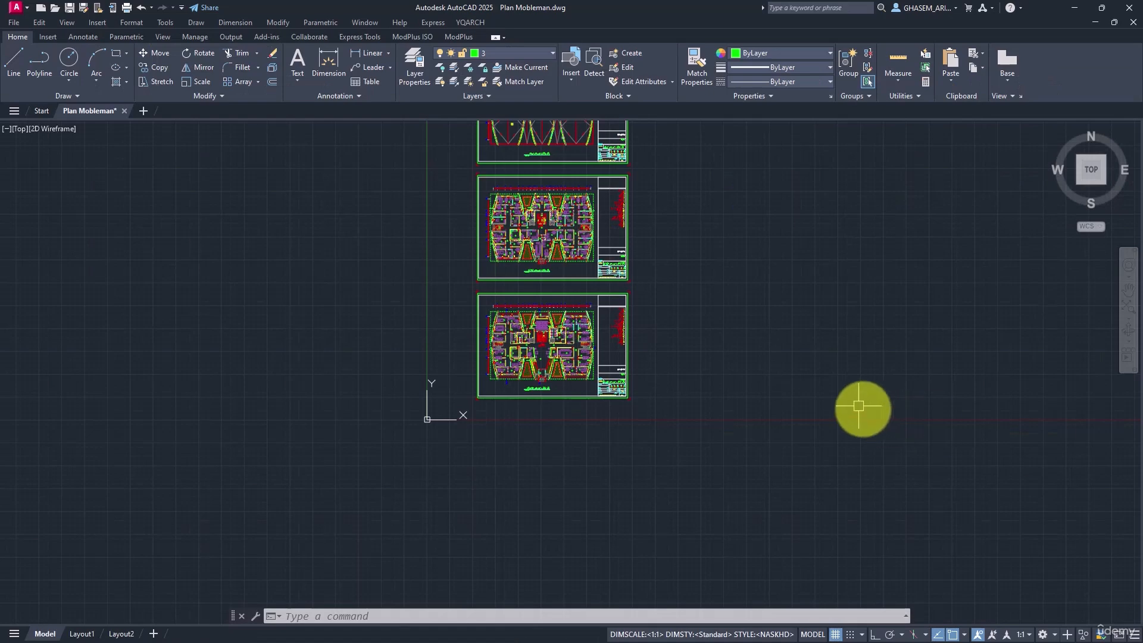
Step: Look over the four stacked plan sheets from the ground-floor plan up to the roof plan
middle_drag(766, 280, 656, 492)
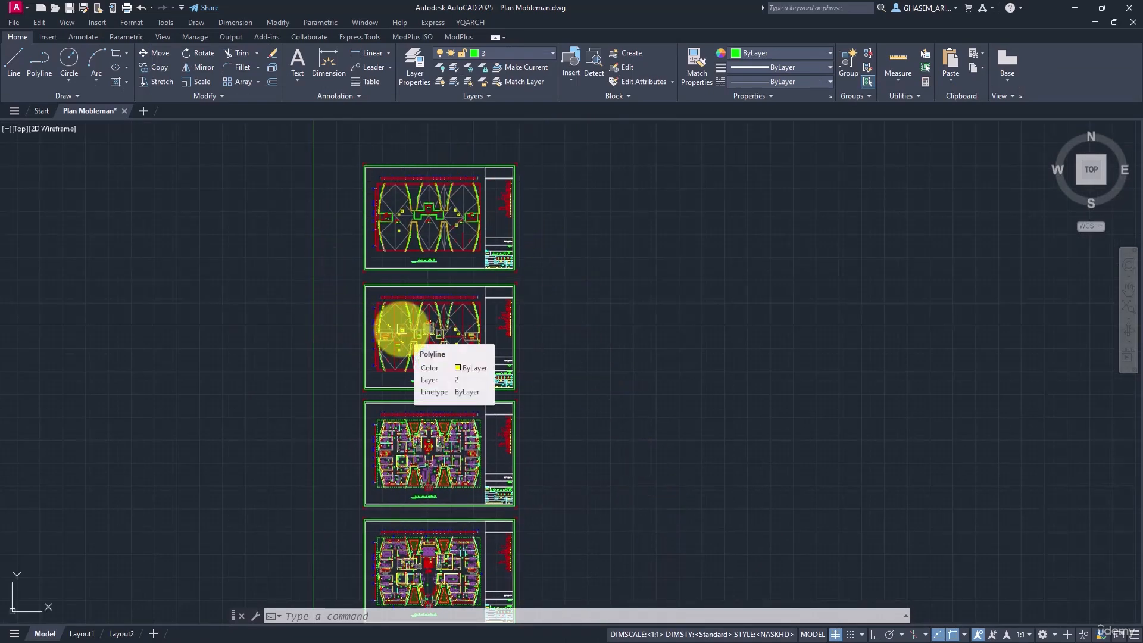
scroll(548, 230, down, 3)
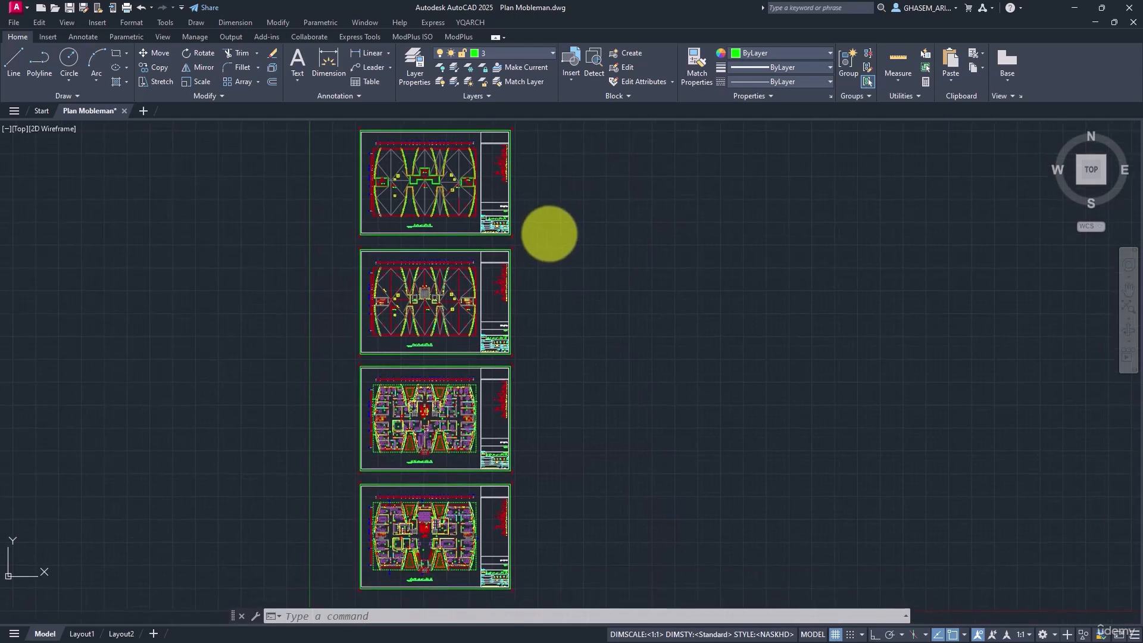
middle_drag(592, 245, 559, 262)
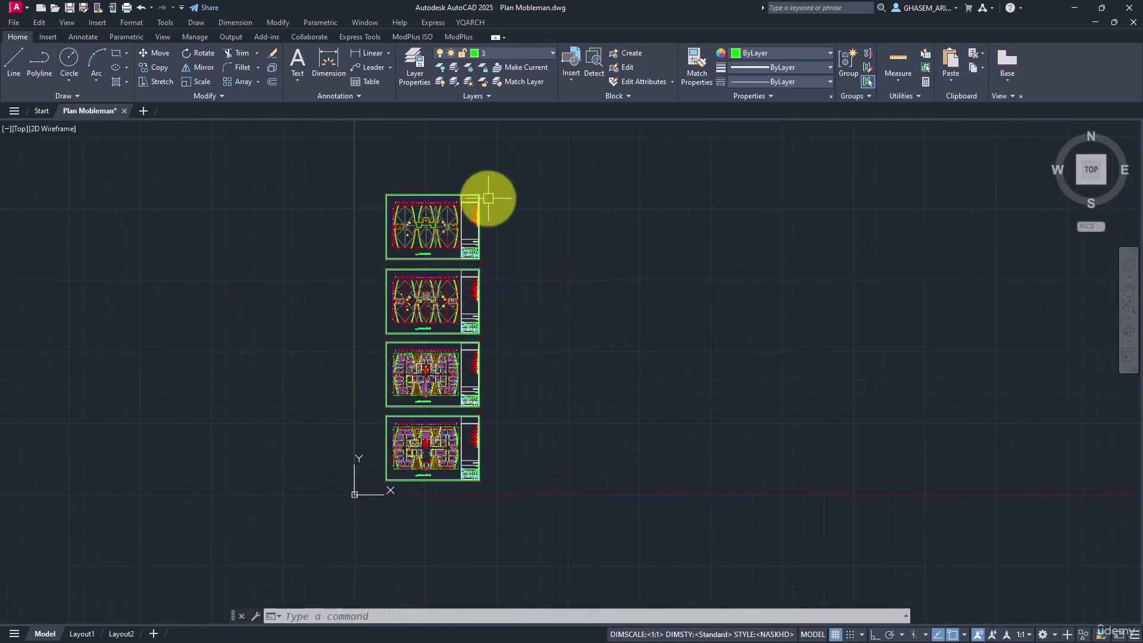
middle_drag(500, 298, 453, 309)
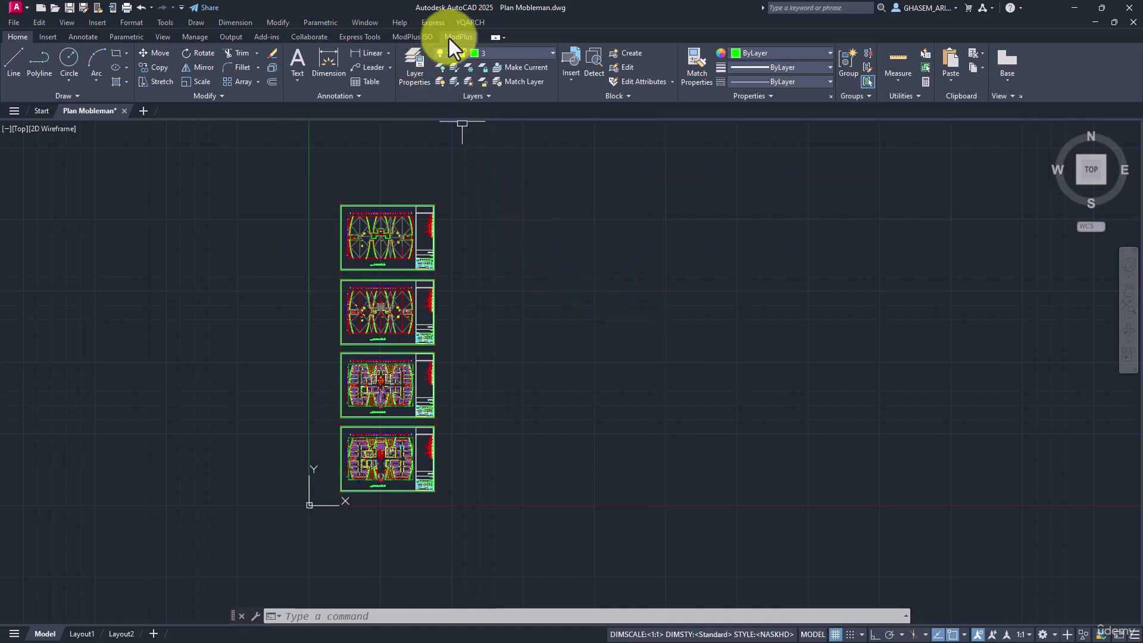
mouse_move(464, 308)
middle_down()
mouse_move(477, 235)
mouse_move(457, 282)
middle_up()
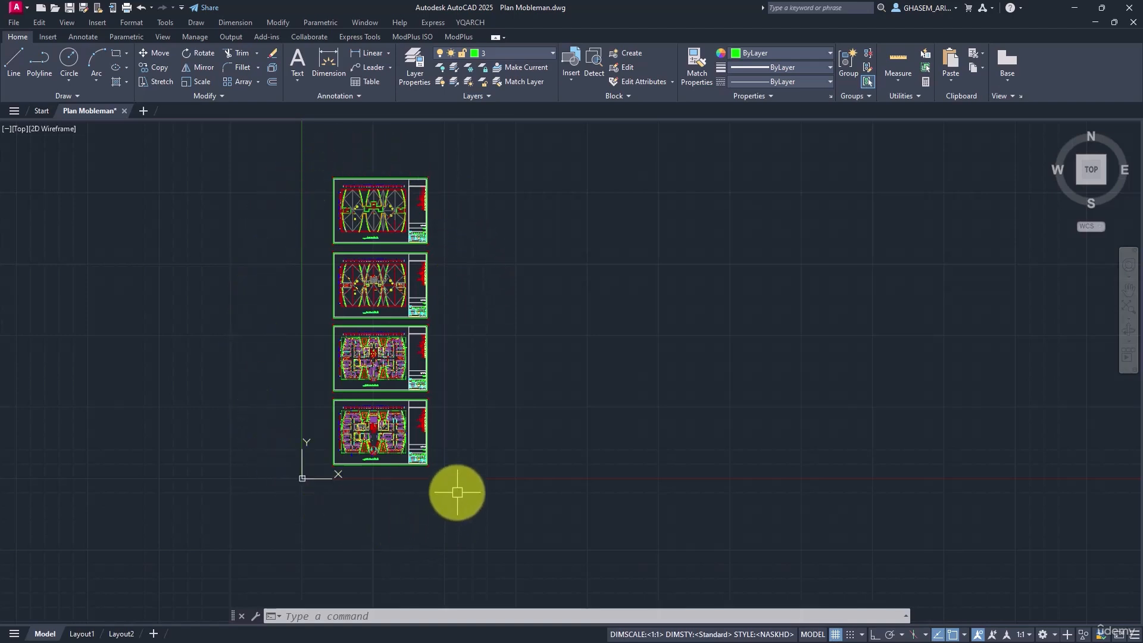
middle_drag(462, 480, 494, 462)
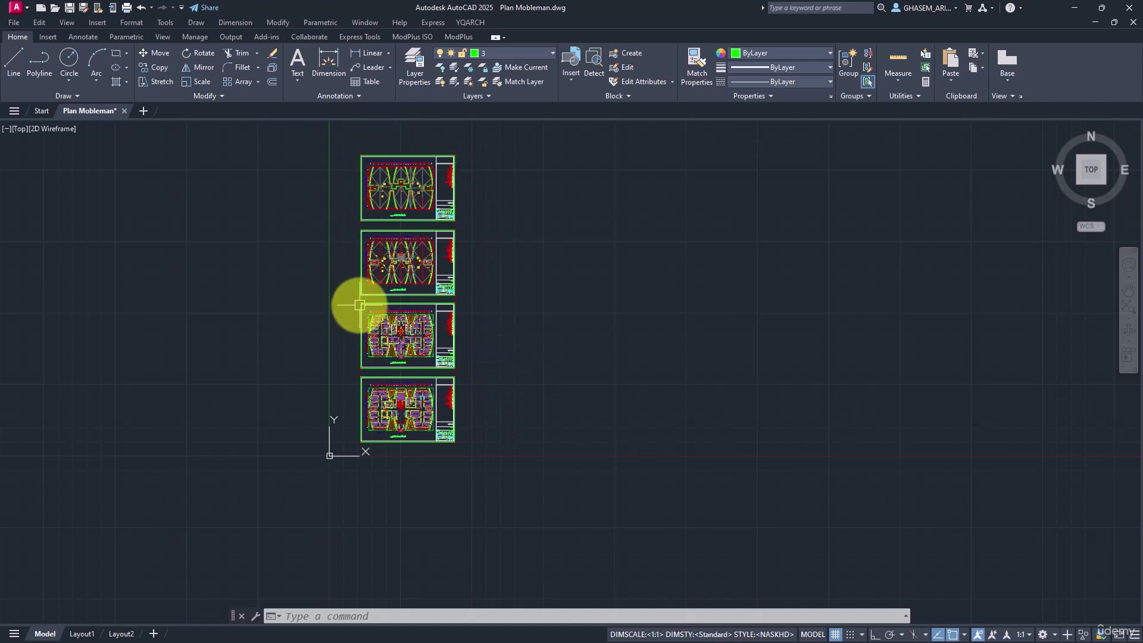
scroll(355, 304, down, 1)
middle_drag(364, 309, 507, 329)
scroll(531, 369, up, 4)
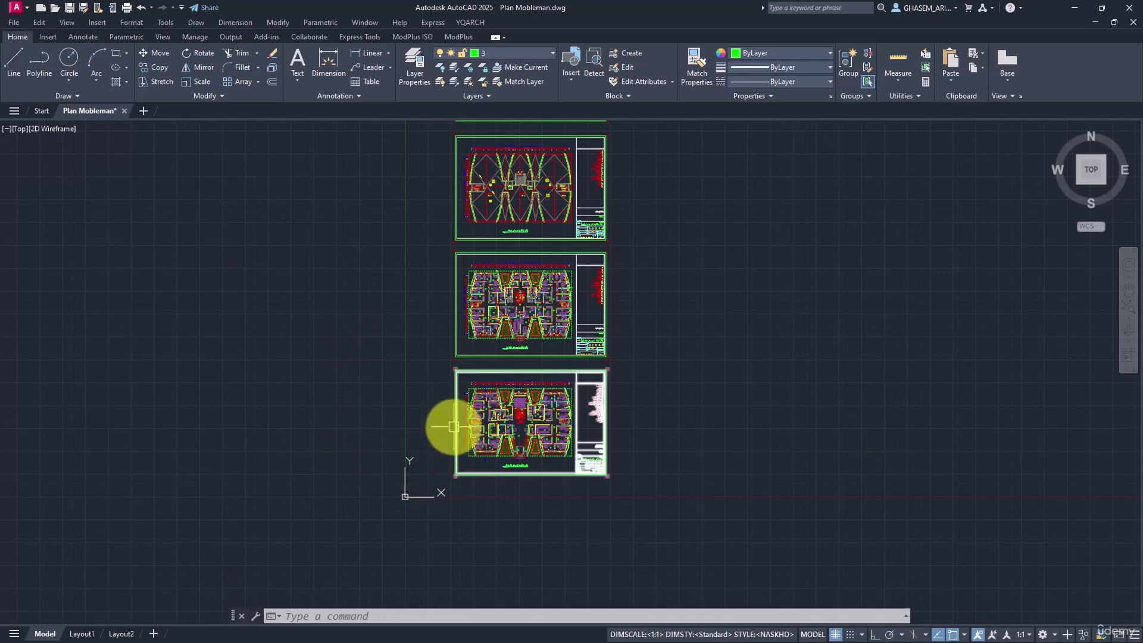
Step: Examine the ground-floor furniture plan, including its rooms, sheet frame and the grid axes along its upper edge
scroll(463, 407, up, 5)
middle_drag(509, 461, 415, 378)
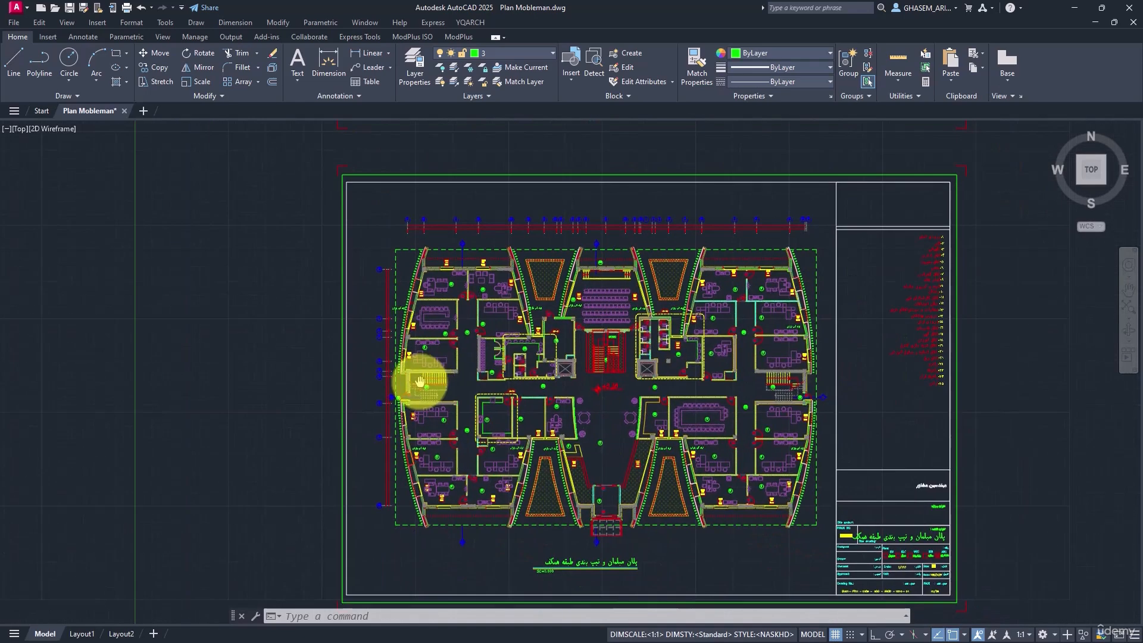
scroll(493, 395, down, 2)
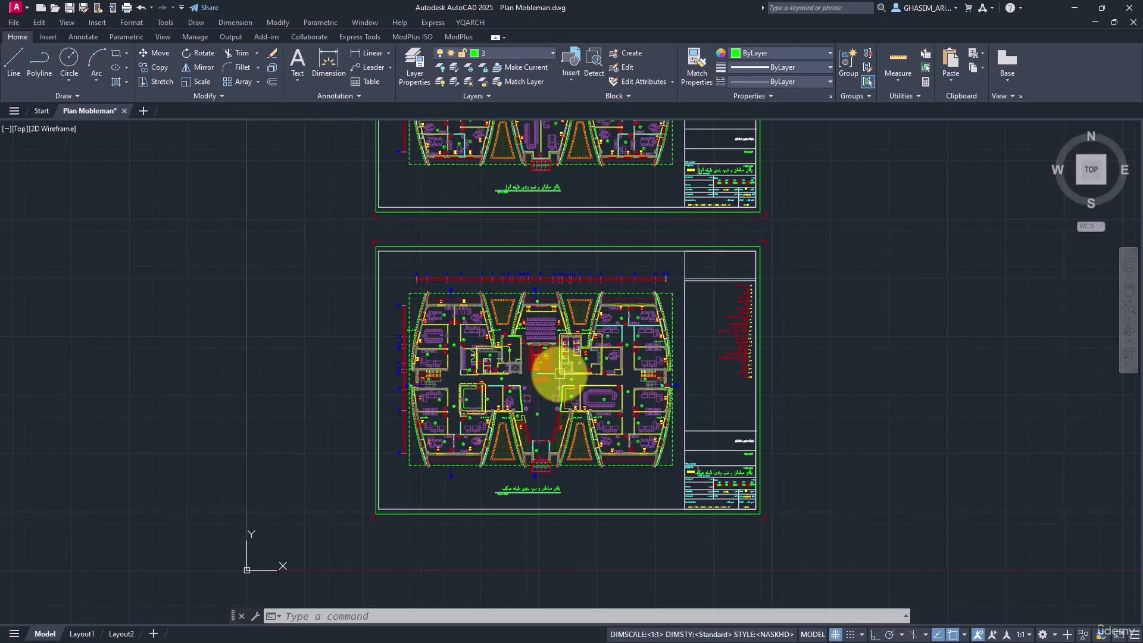
middle_drag(607, 383, 702, 403)
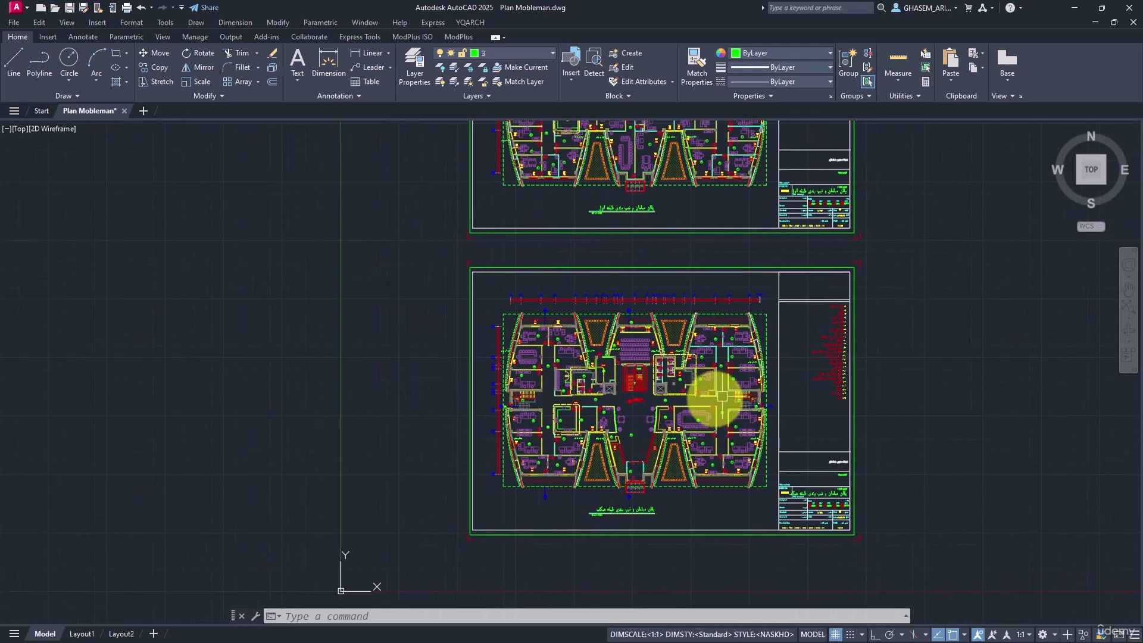
scroll(484, 322, up, 5)
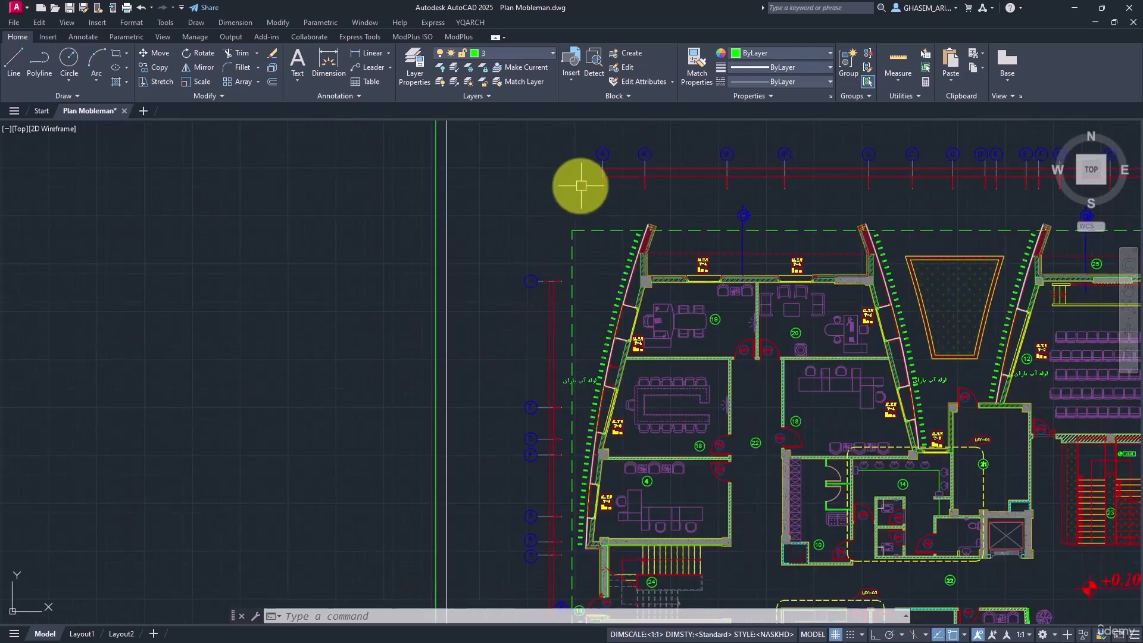
scroll(577, 184, down, 2)
middle_drag(931, 283, 722, 365)
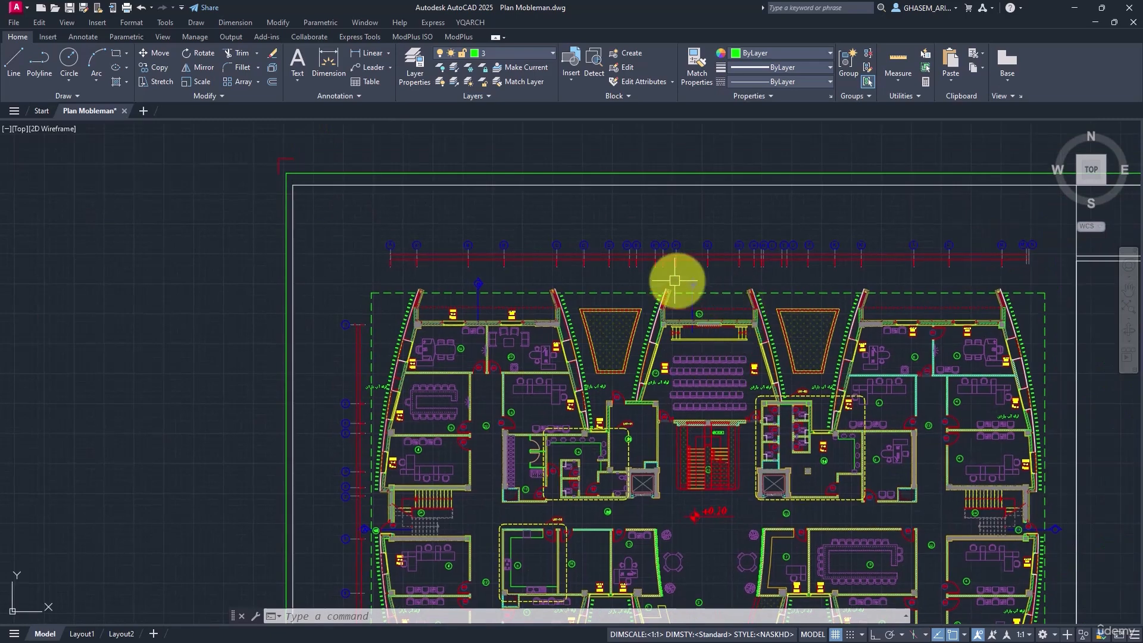
scroll(676, 281, down, 2)
Step: Examine the roof plan sheet and the first-floor furniture plan in the stack
scroll(753, 424, down, 6)
middle_drag(744, 307, 757, 430)
scroll(778, 337, up, 2)
middle_drag(752, 220, 753, 397)
scroll(785, 295, up, 2)
scroll(786, 295, up, 2)
scroll(574, 319, down, 5)
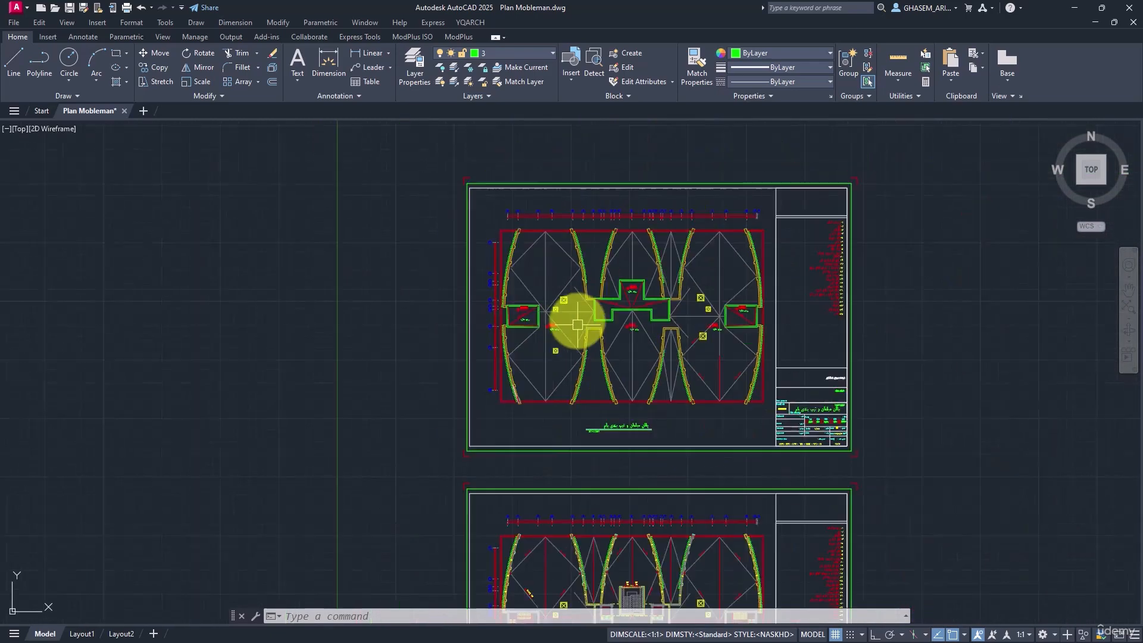
mouse_move(631, 458)
middle_down()
mouse_move(654, 482)
mouse_move(694, 459)
middle_up()
scroll(694, 467, up, 4)
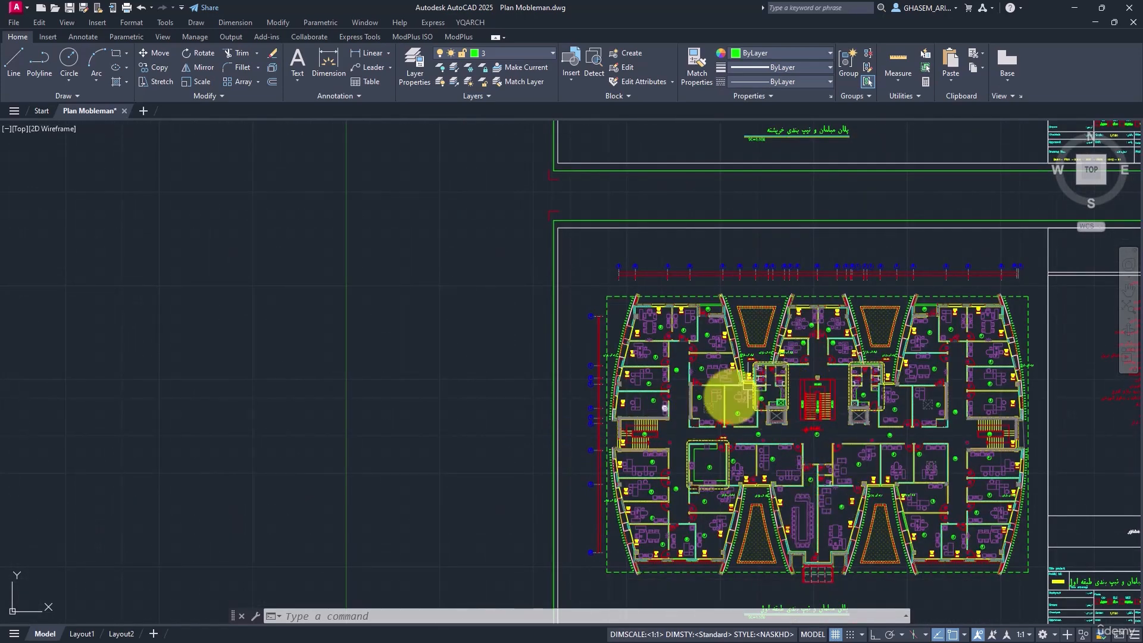
Step: Compare the arrangement of the roof plan sheet with the lower floor sheets, ending at the ground-floor plan
scroll(795, 428, down, 6)
middle_drag(786, 416, 811, 387)
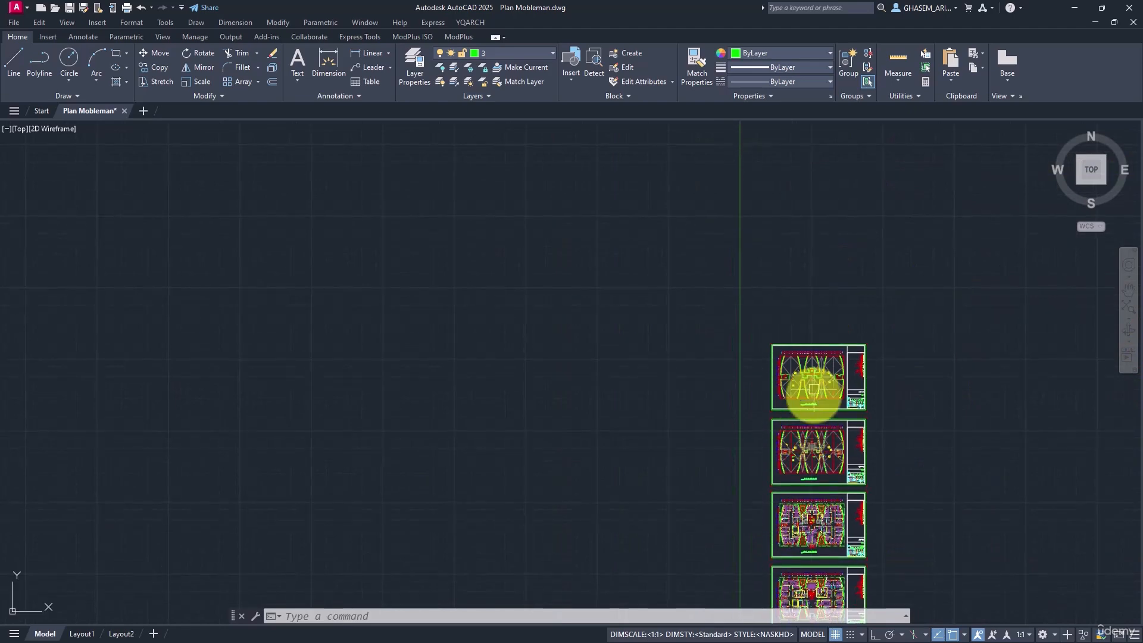
scroll(708, 369, up, 5)
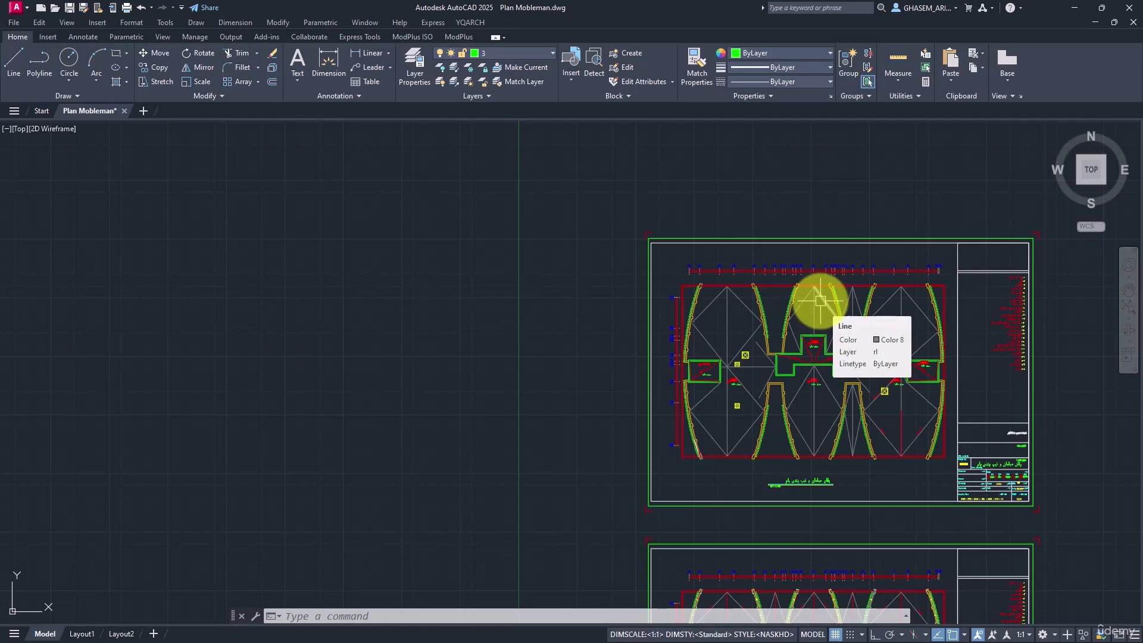
scroll(798, 288, down, 4)
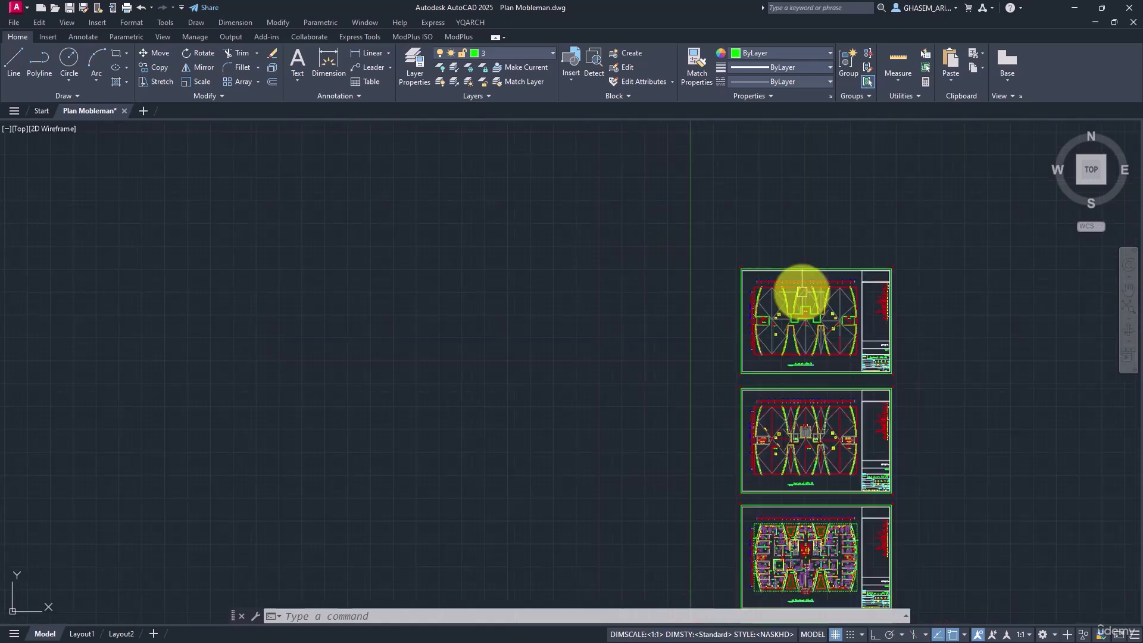
middle_drag(798, 289, 841, 260)
middle_drag(841, 421, 832, 348)
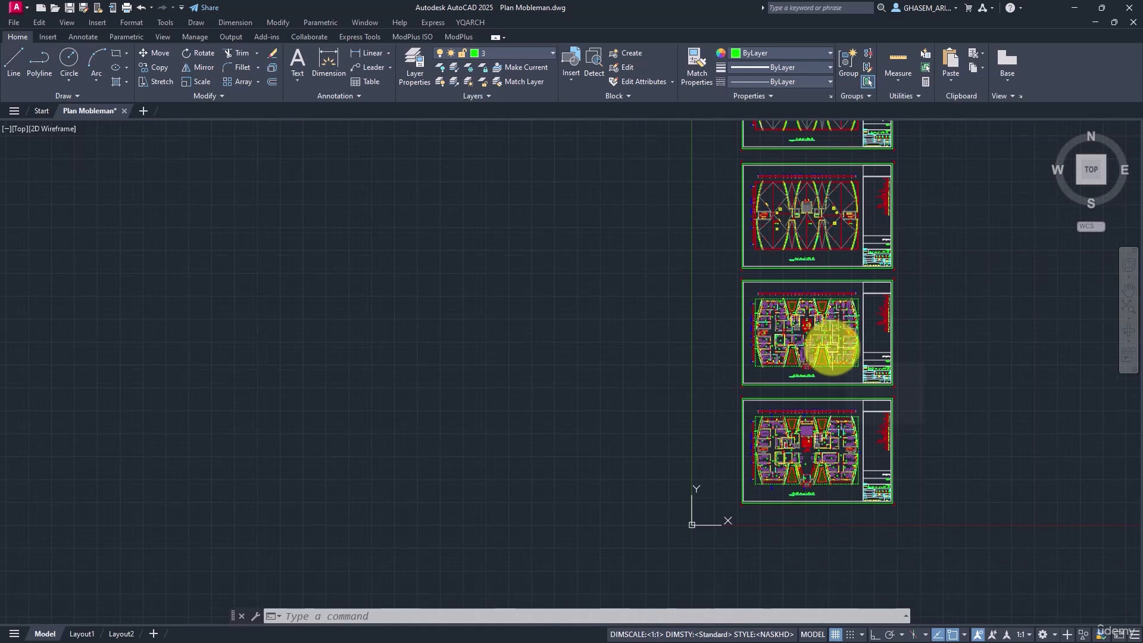
scroll(804, 455, up, 5)
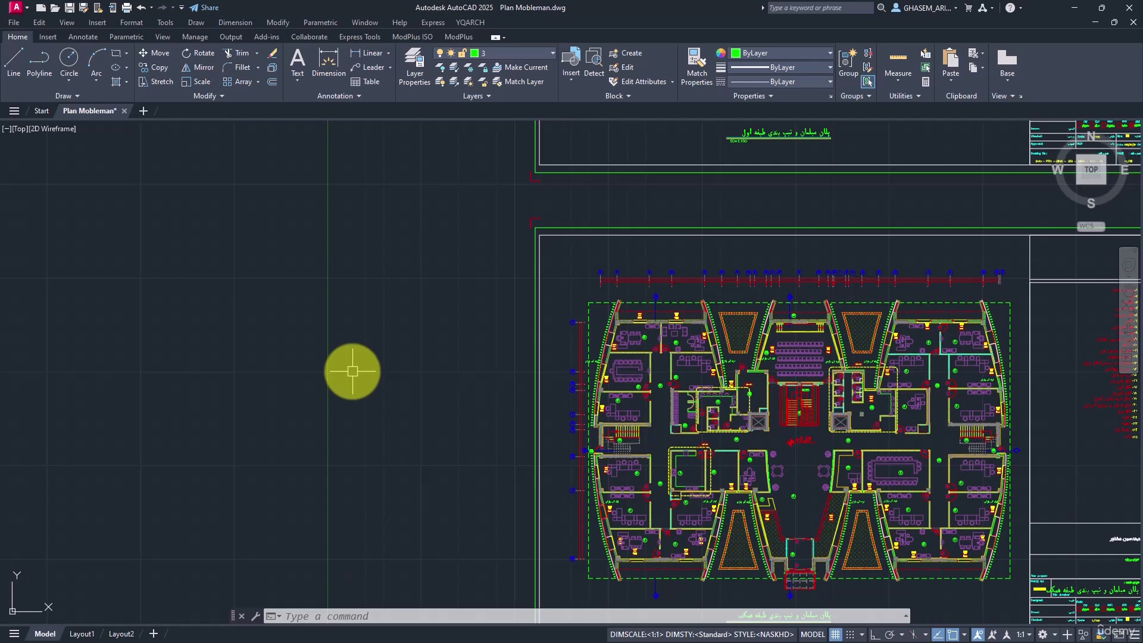
text(l)
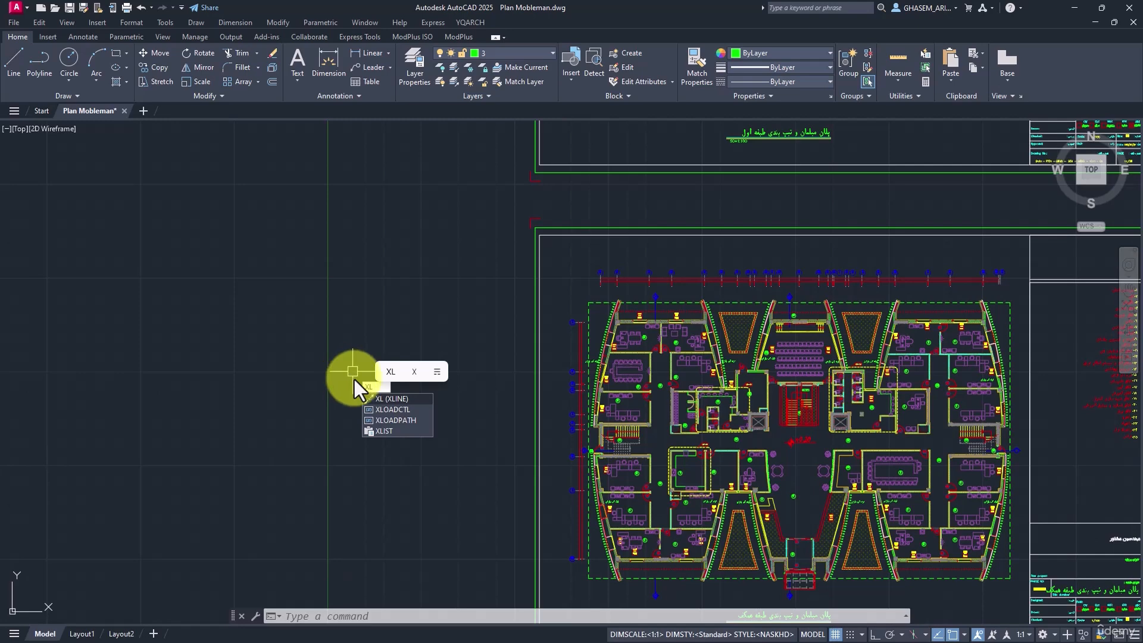
key(Escape)
scroll(377, 398, down, 7)
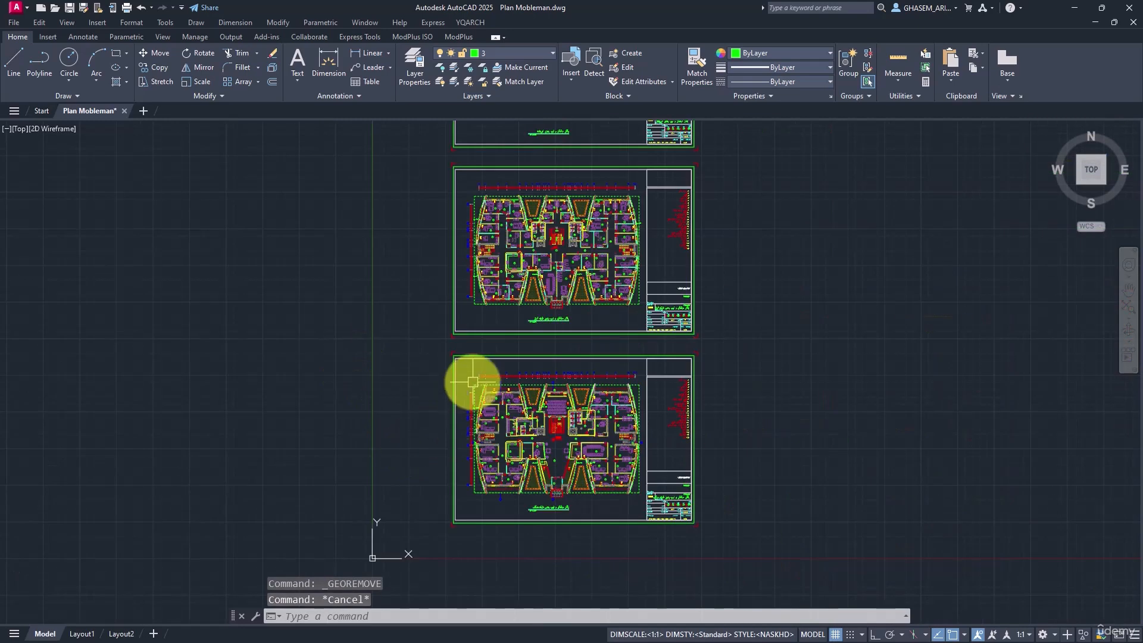
scroll(423, 461, up, 4)
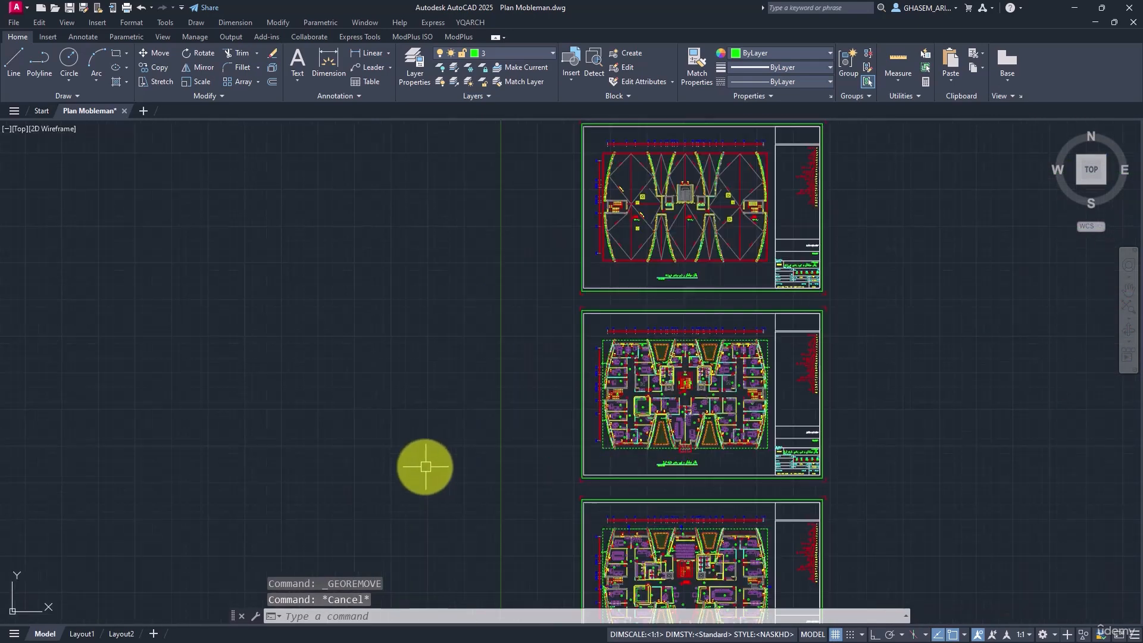
text(x)
key(Return)
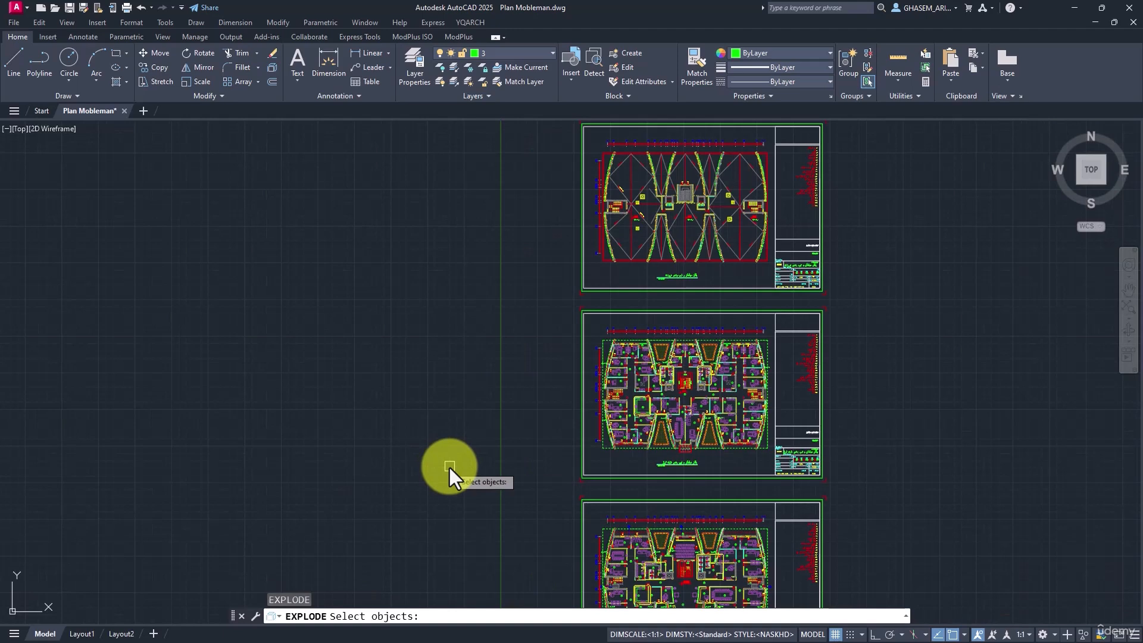
key(Escape)
key(Escape)
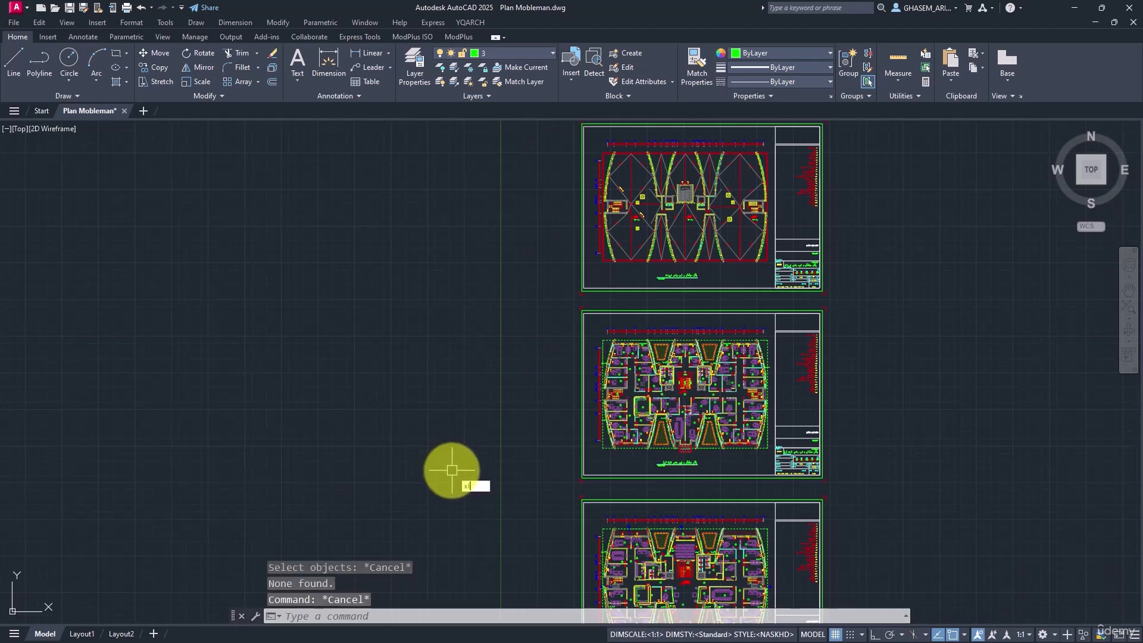
Step: Turn off the drawing grid and draw a vertical construction line through grid axis G of the ground-floor plan
key(Return)
middle_drag(605, 533, 695, 342)
scroll(758, 420, up, 2)
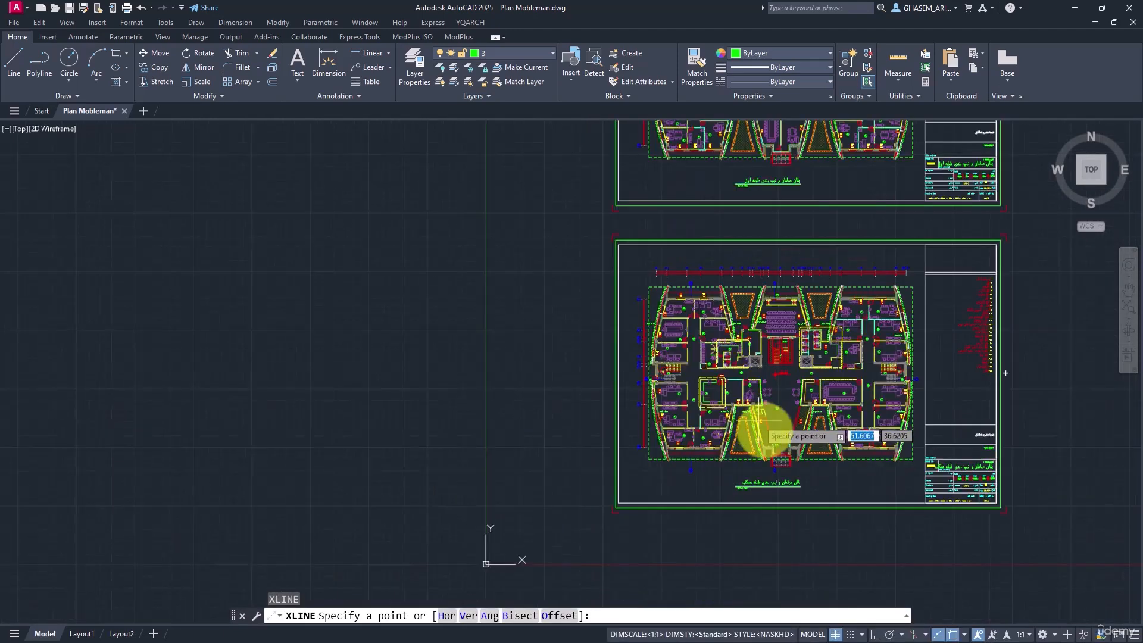
scroll(758, 420, up, 2)
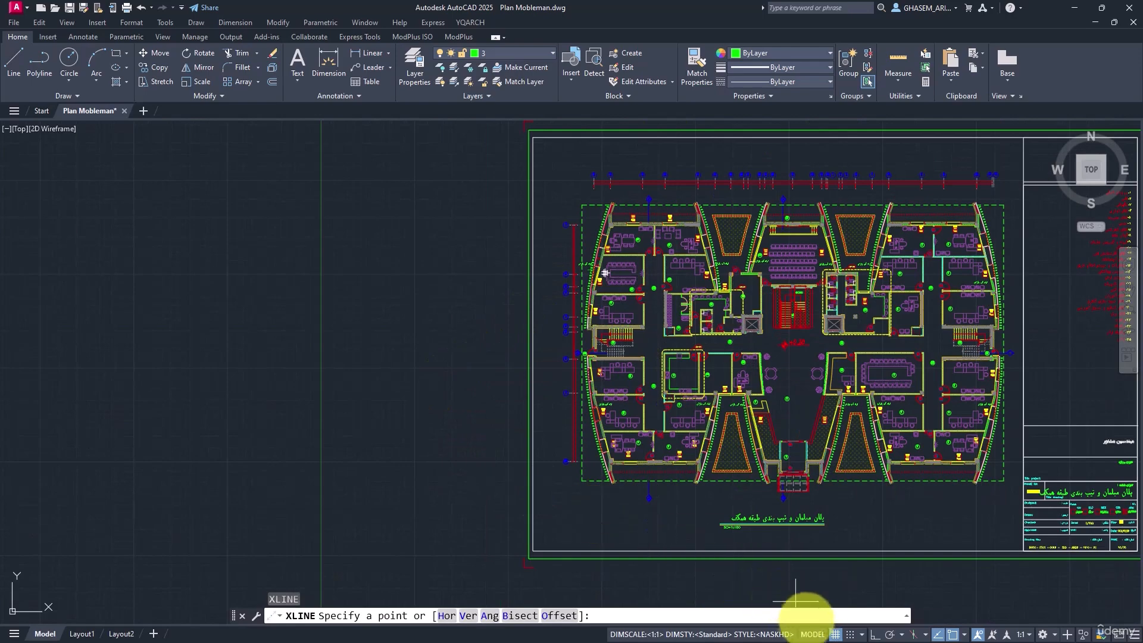
click(835, 635)
middle_drag(735, 327, 652, 428)
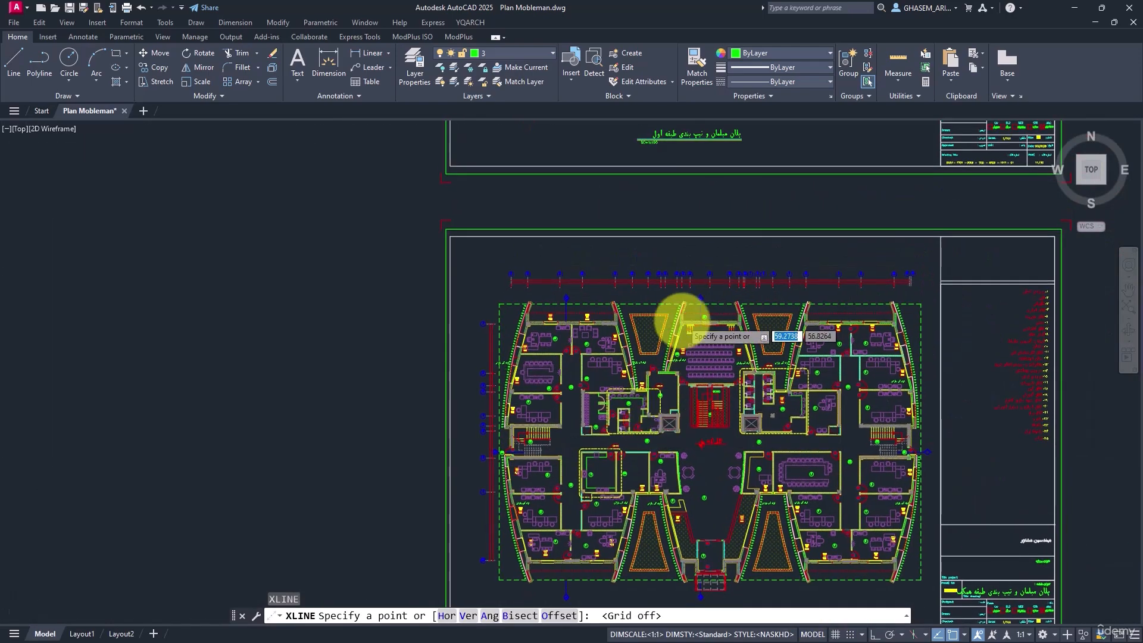
scroll(683, 322, up, 2)
scroll(806, 327, up, 2)
scroll(806, 326, up, 2)
middle_drag(806, 247, 823, 292)
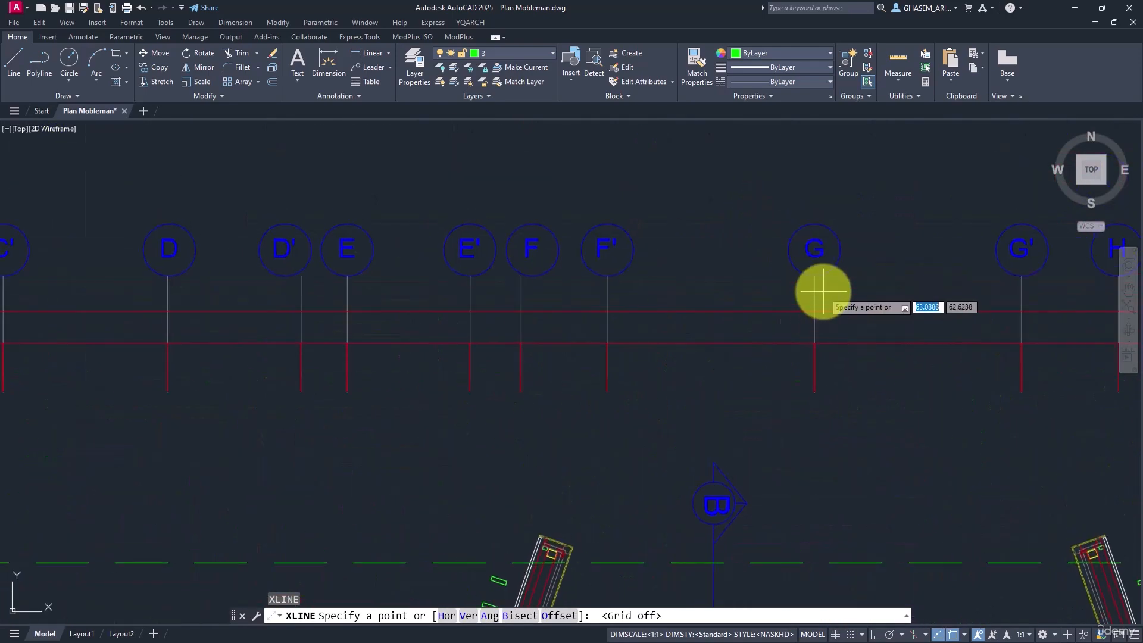
scroll(823, 292, up, 2)
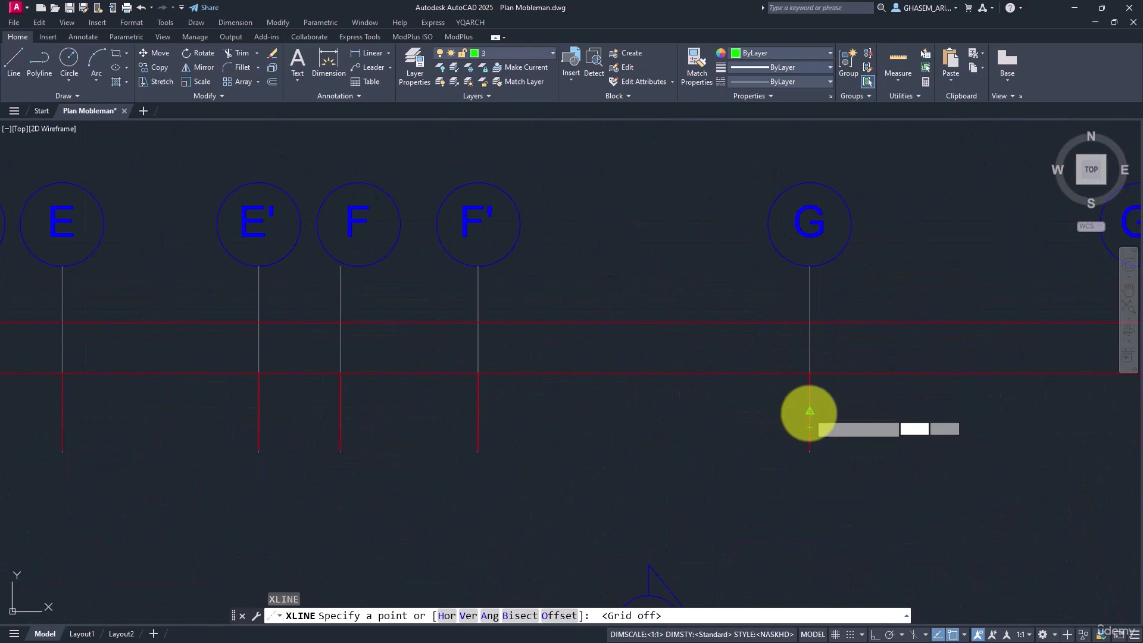
click(809, 426)
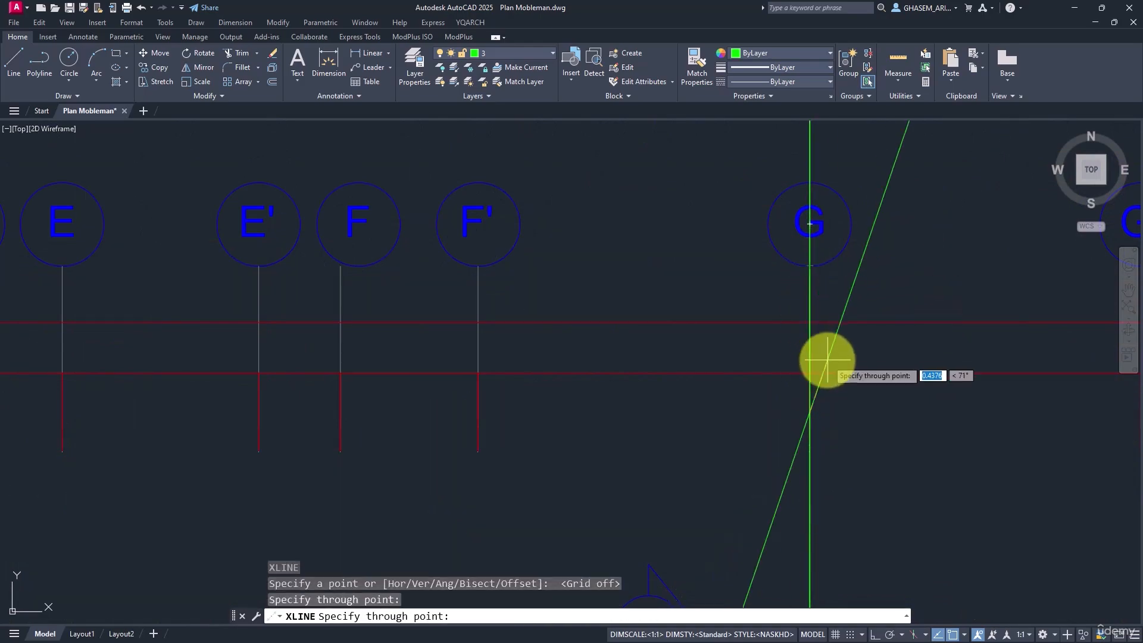
key(Return)
Step: Check how the vertical construction line runs through the stacked plan sheets down to the ground-floor plan
scroll(829, 387, down, 8)
middle_drag(835, 328, 837, 527)
scroll(837, 526, up, 1)
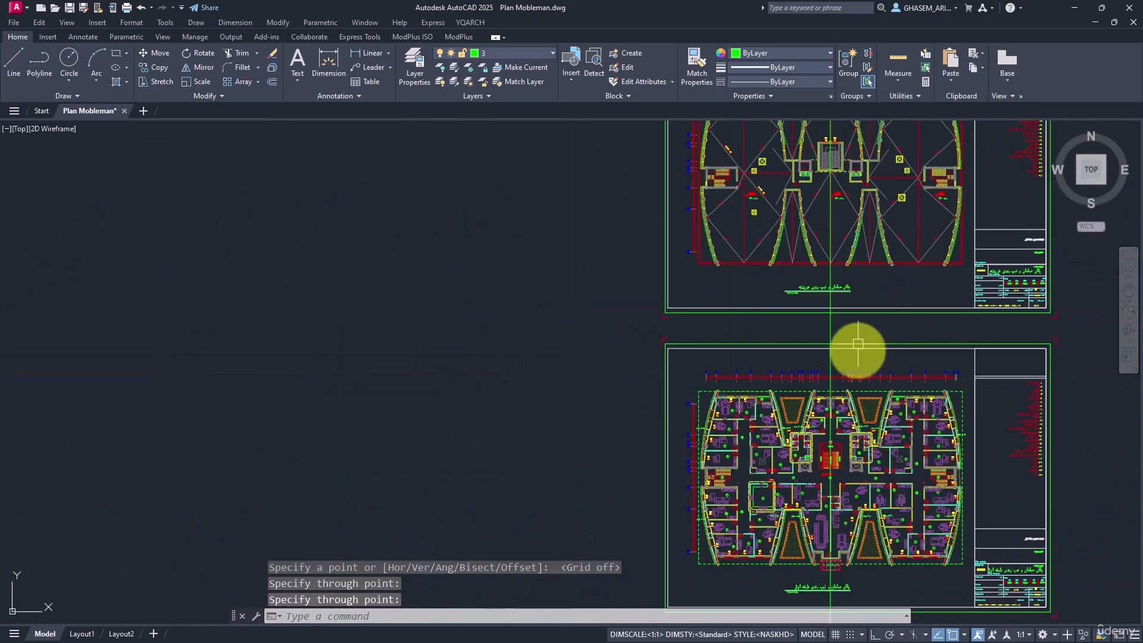
mouse_move(847, 260)
middle_down()
mouse_move(847, 396)
mouse_move(856, 186)
middle_up()
middle_drag(842, 524, 866, 233)
middle_drag(852, 457, 848, 355)
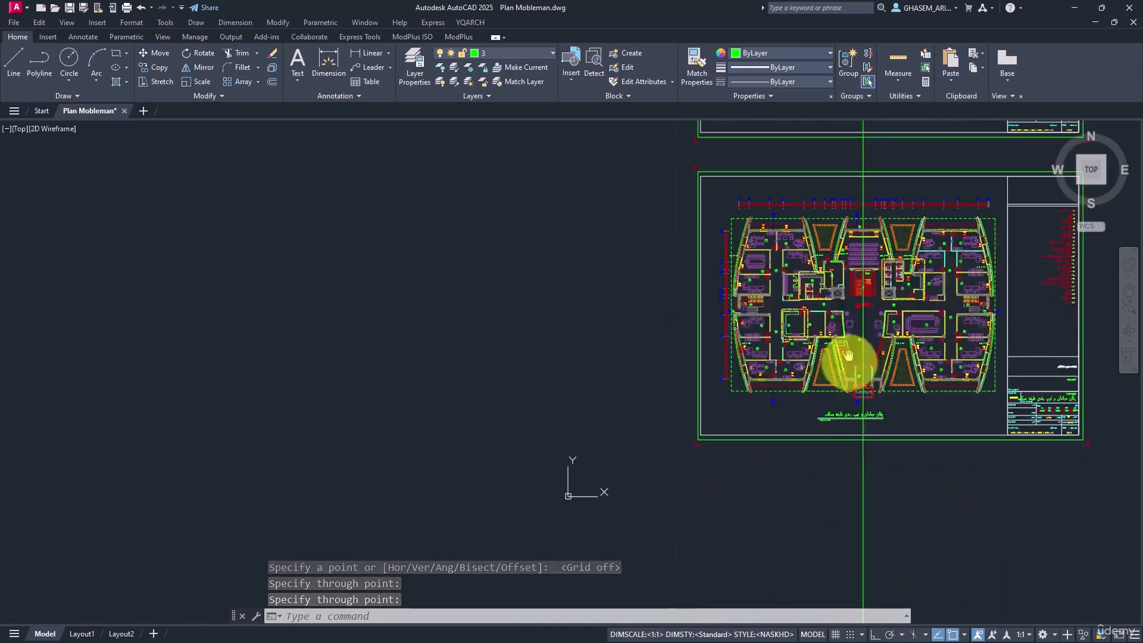
Step: Draw a horizontal construction line through grid axis 6 of the ground-floor plan
scroll(847, 355, up, 3)
scroll(510, 326, up, 3)
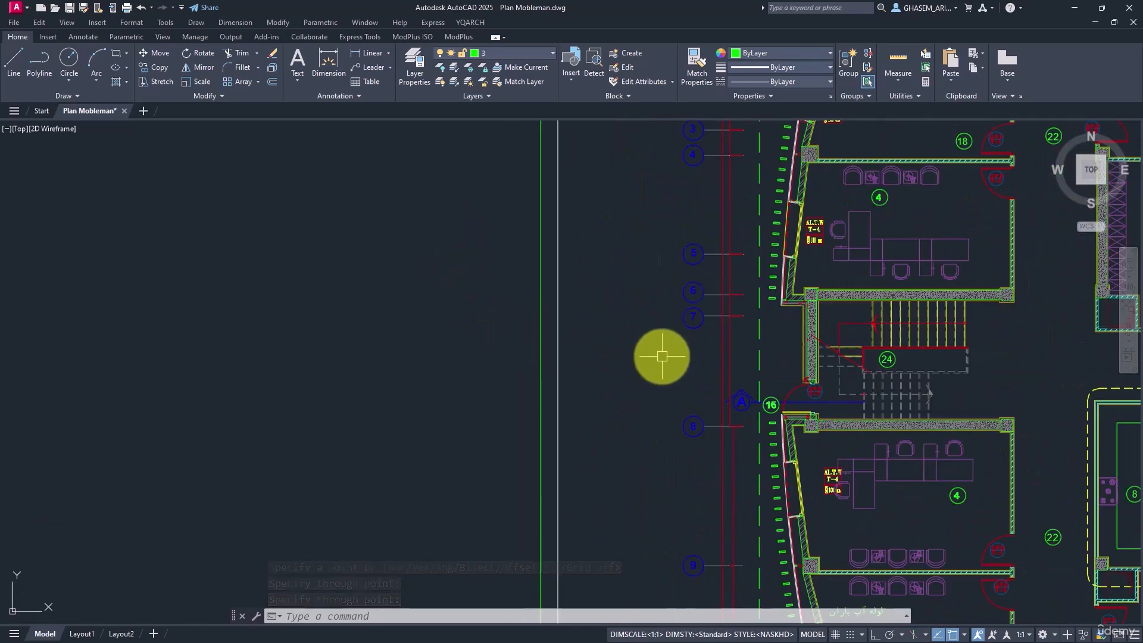
text(XL)
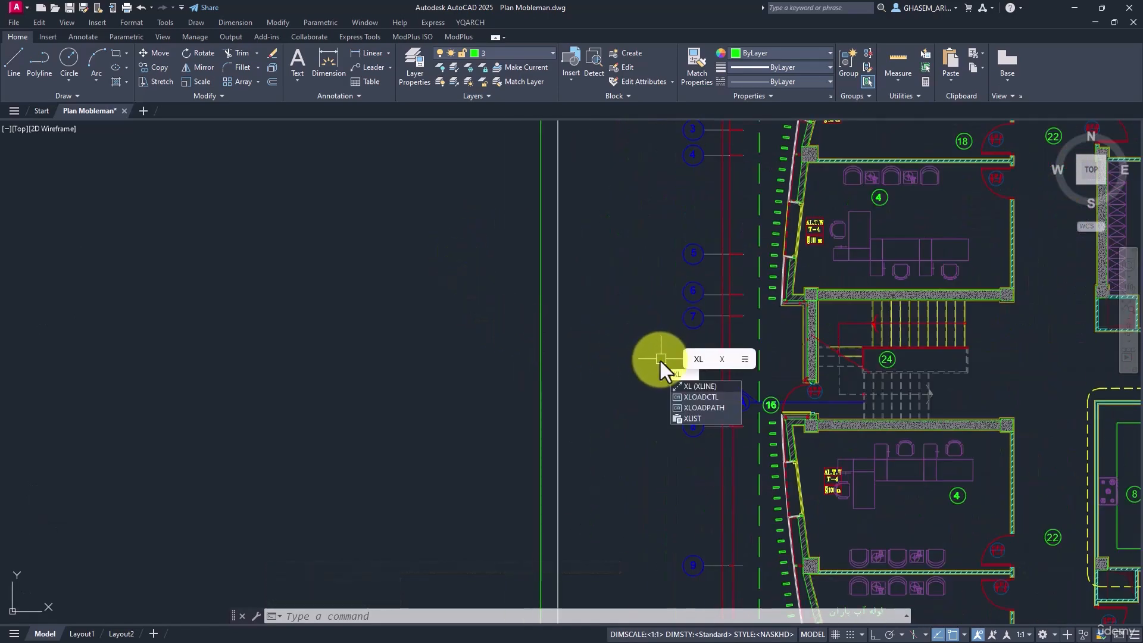
key(Return)
scroll(599, 416, up, 2)
scroll(700, 333, up, 2)
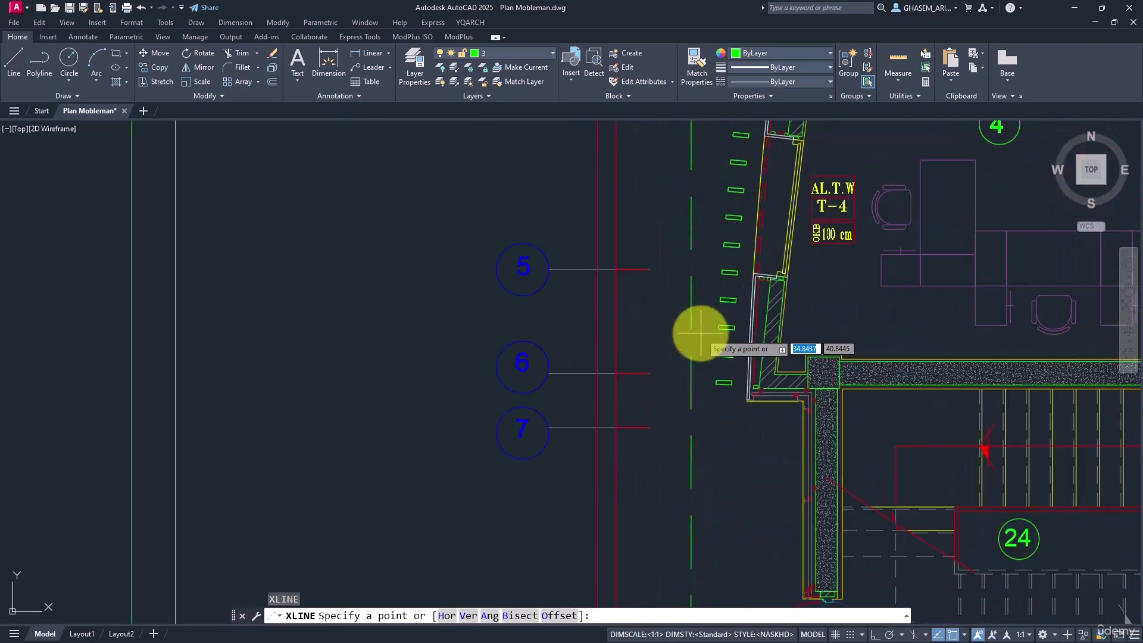
scroll(649, 372, up, 4)
click(598, 367)
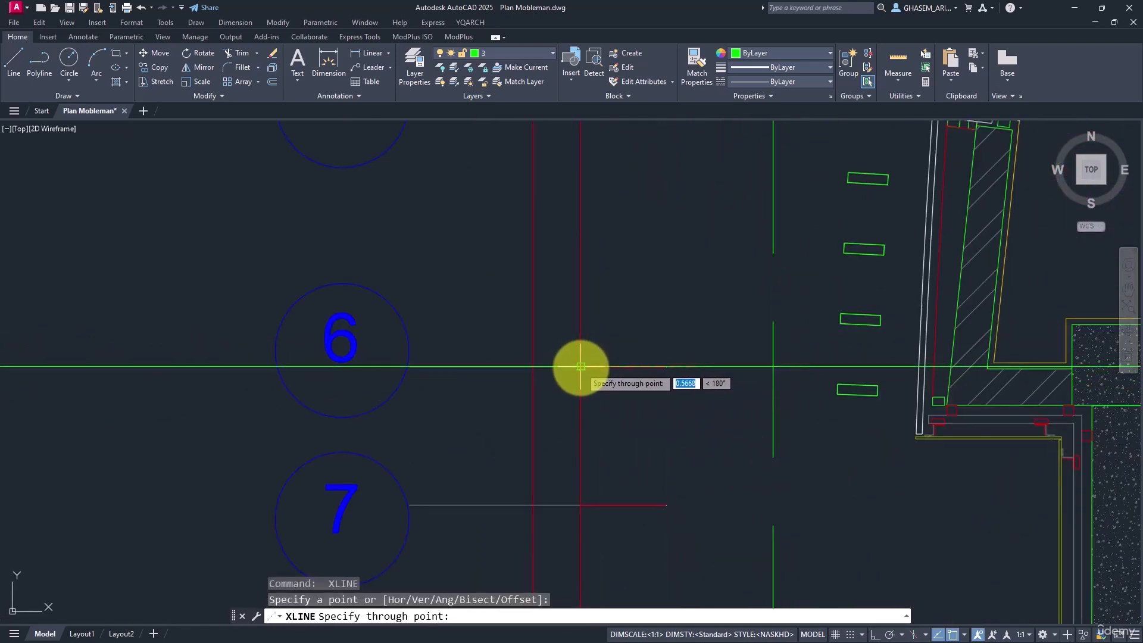
click(581, 366)
key(Return)
Step: Examine where the horizontal and vertical construction lines cross at the central staircase of the ground-floor plan
scroll(532, 393, down, 5)
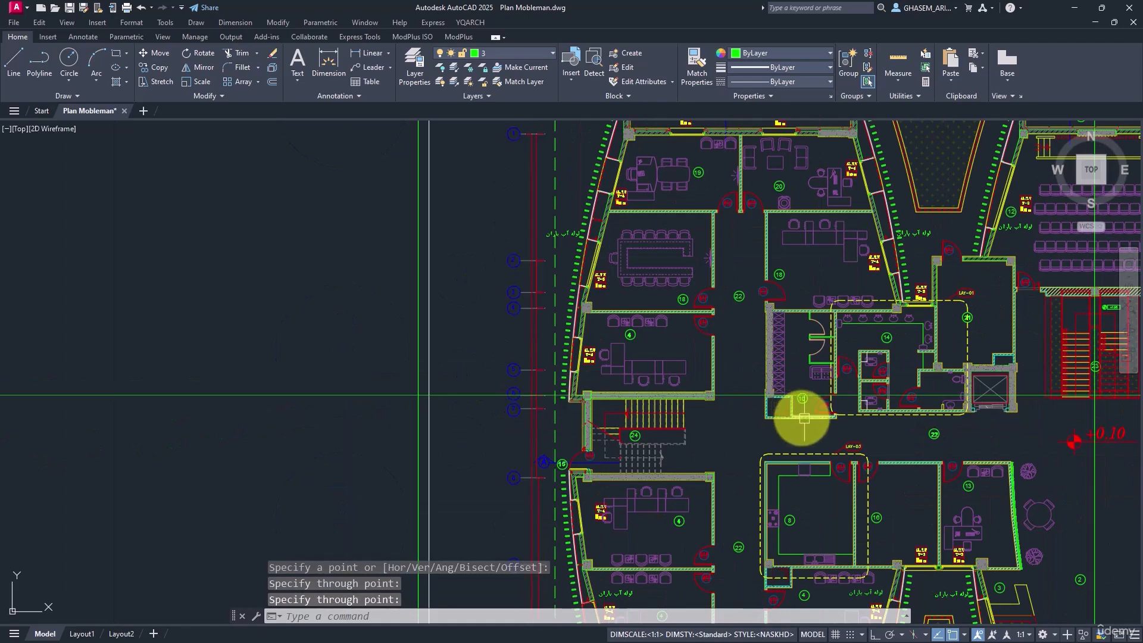
scroll(887, 411, up, 8)
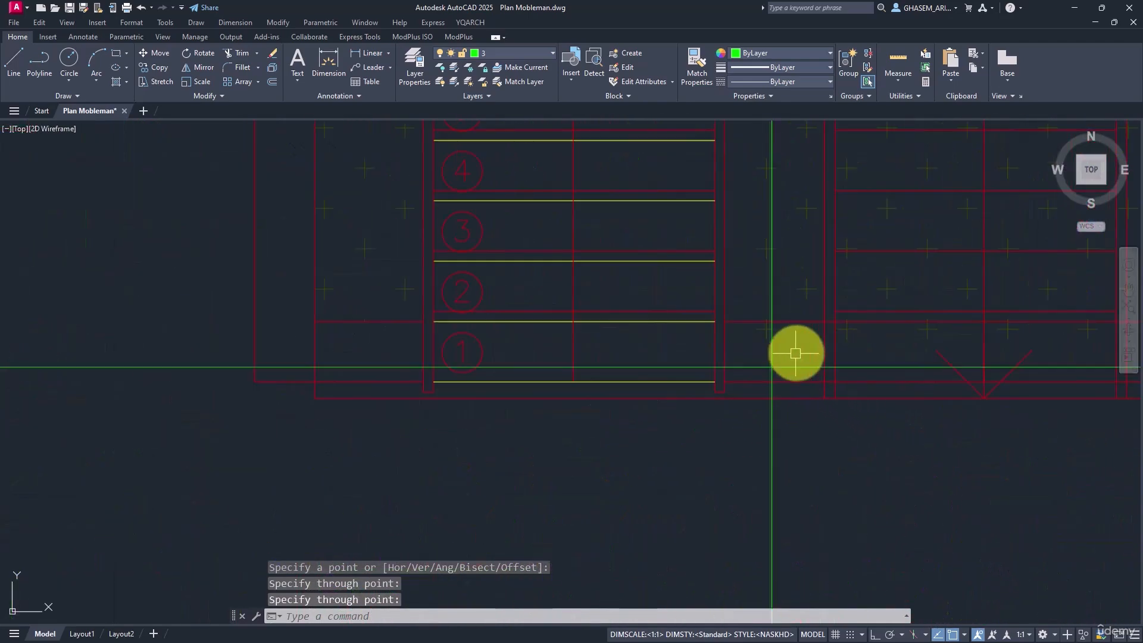
scroll(765, 370, up, 5)
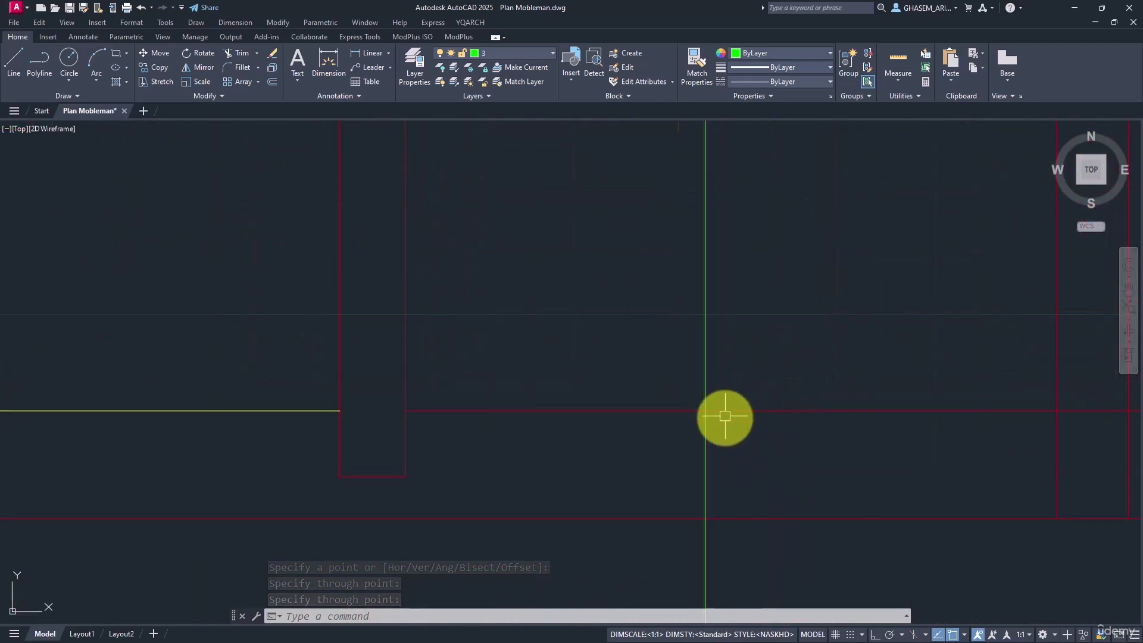
scroll(714, 412, down, 3)
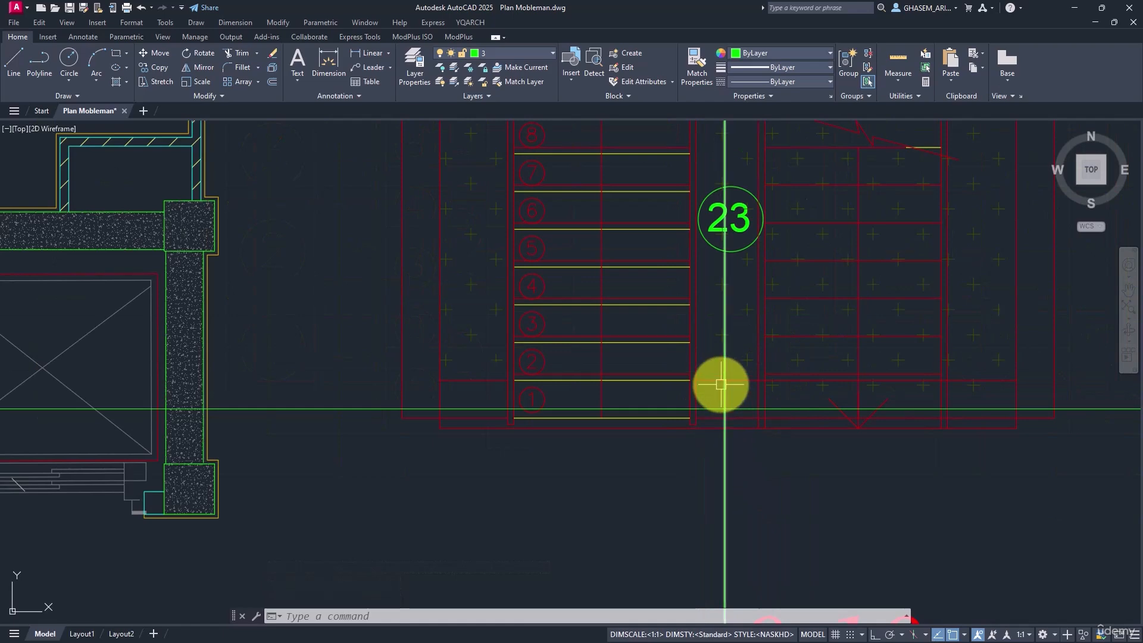
scroll(721, 384, down, 5)
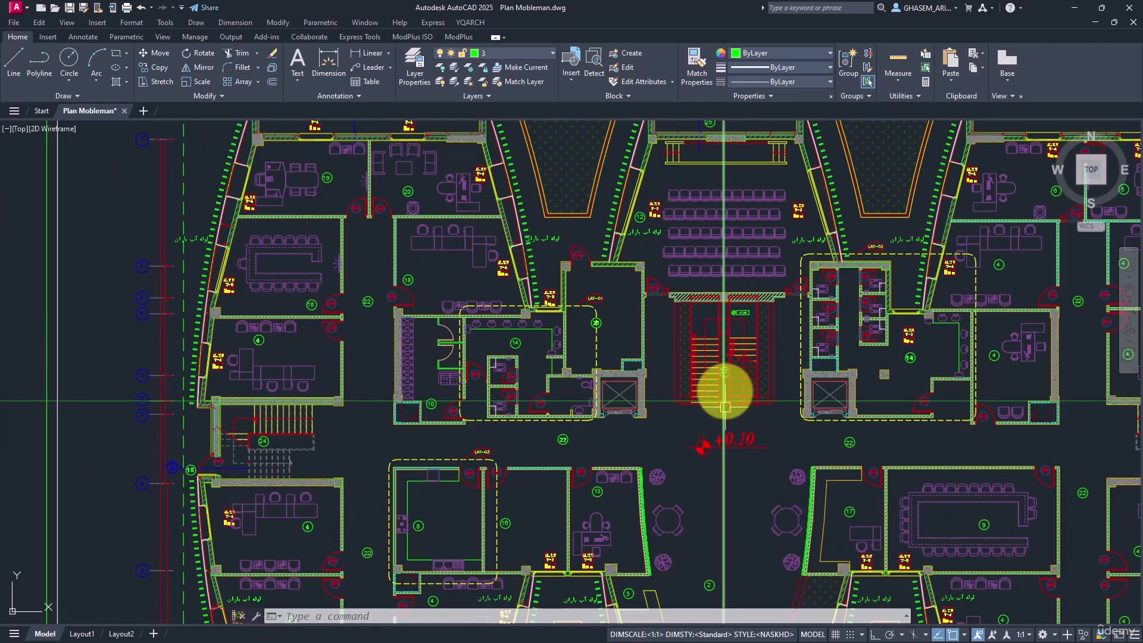
middle_drag(92, 377, 253, 377)
text(d)
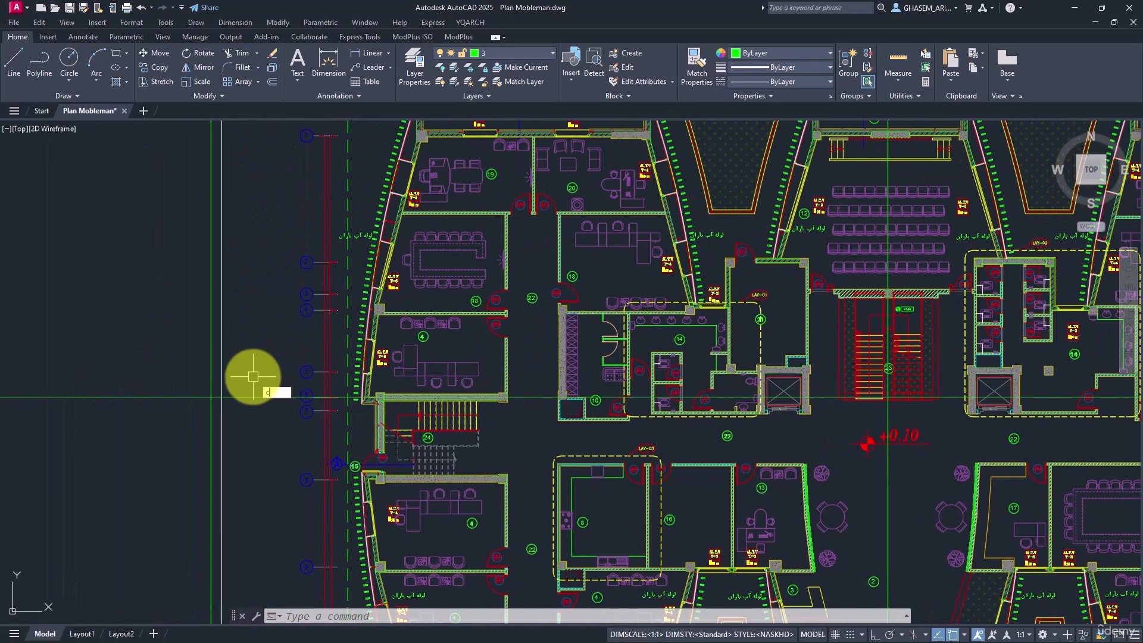
text(o)
key(Return)
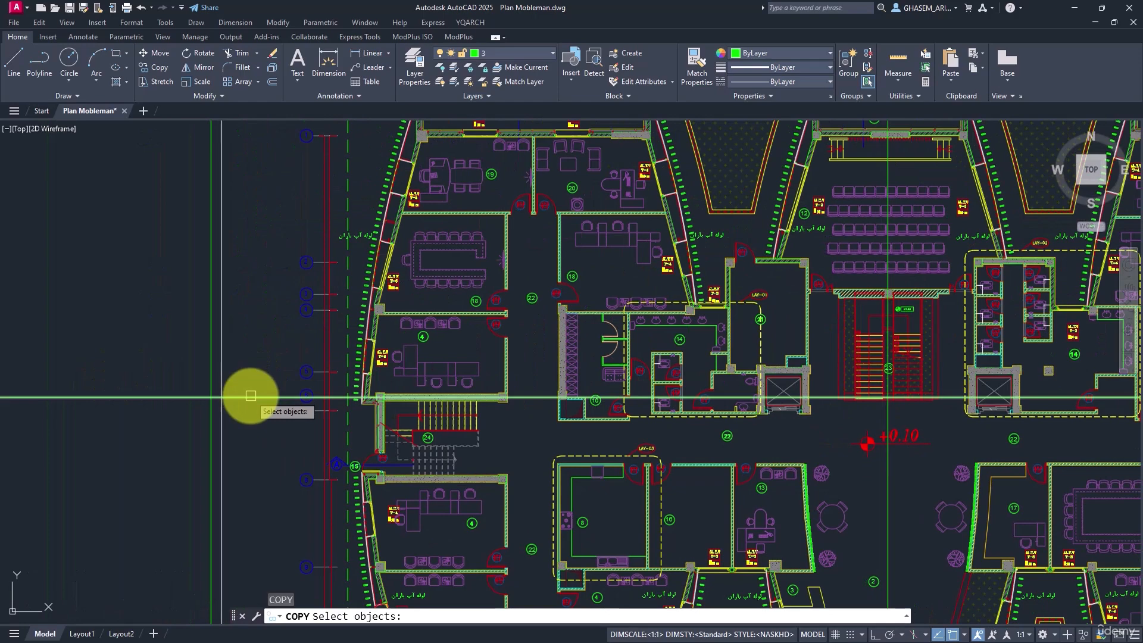
key(Escape)
Step: Draw a horizontal construction line through grid axis 6 of the first-floor plan
scroll(295, 404, down, 6)
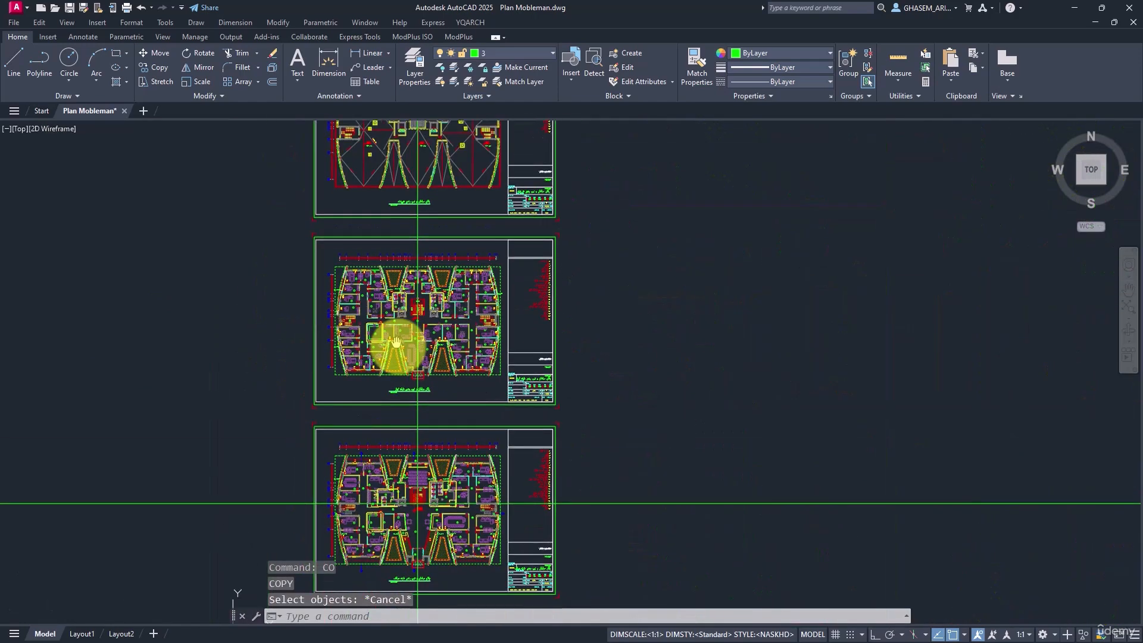
middle_drag(396, 342, 407, 358)
text(xl)
key(Return)
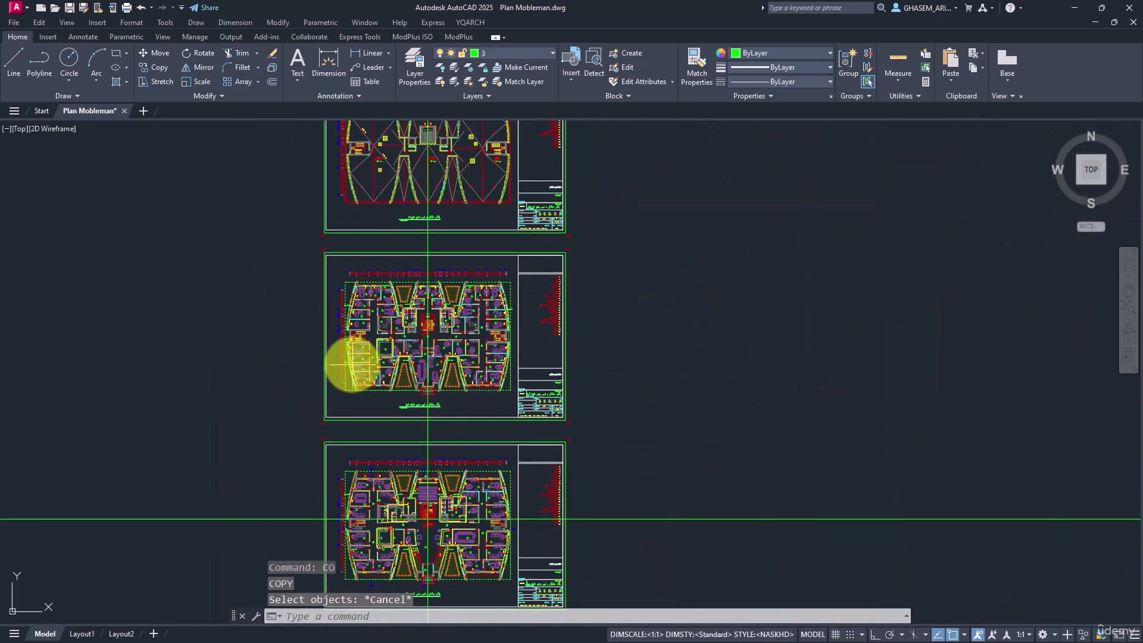
scroll(341, 342, up, 11)
middle_drag(369, 263, 428, 343)
scroll(429, 343, up, 4)
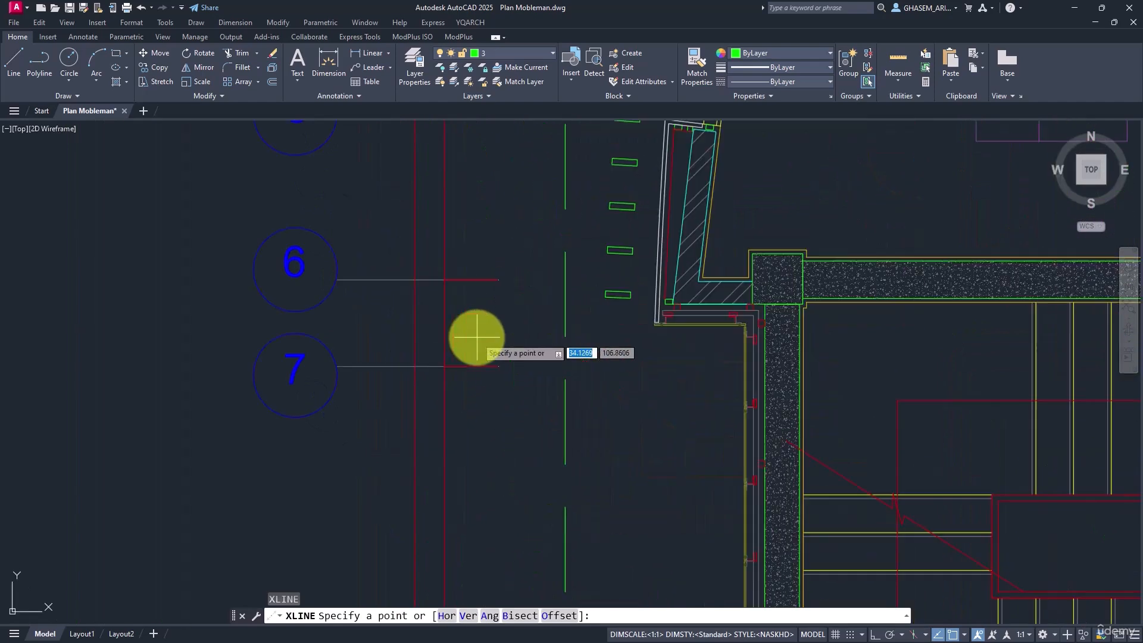
click(519, 279)
click(444, 279)
key(Return)
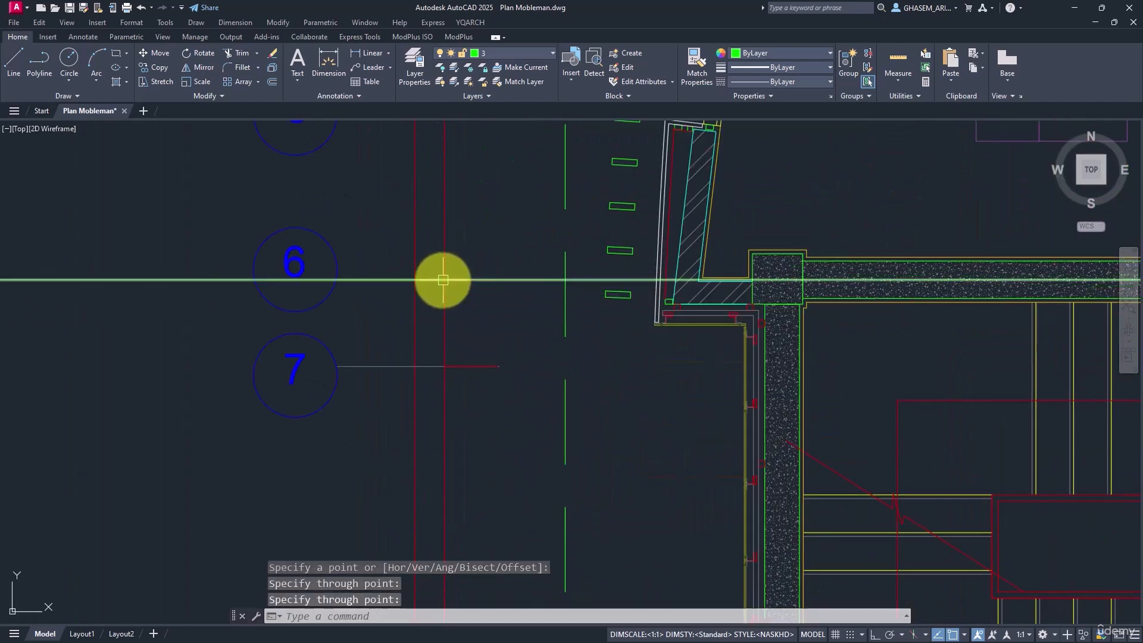
Step: Draw a horizontal construction line through grid axis 6 of the third sheet, directly above the first-floor plan
scroll(517, 388, down, 6)
mouse_move(530, 319)
middle_down()
mouse_move(554, 421)
mouse_move(555, 568)
middle_up()
scroll(594, 350, down, 4)
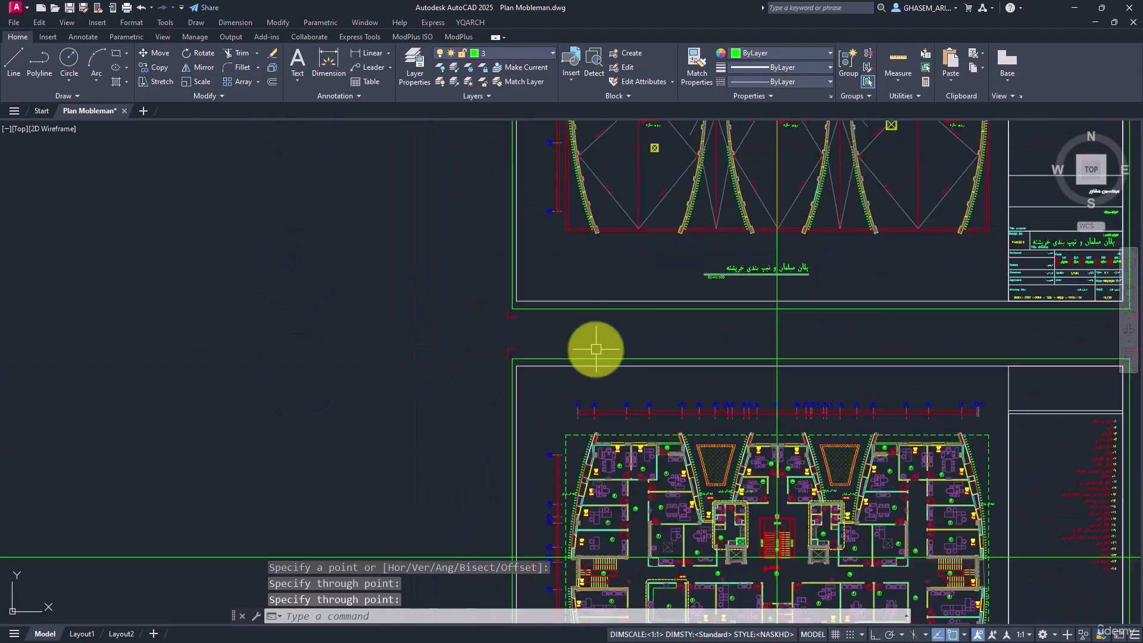
middle_drag(579, 283, 618, 475)
scroll(617, 372, up, 12)
key(Return)
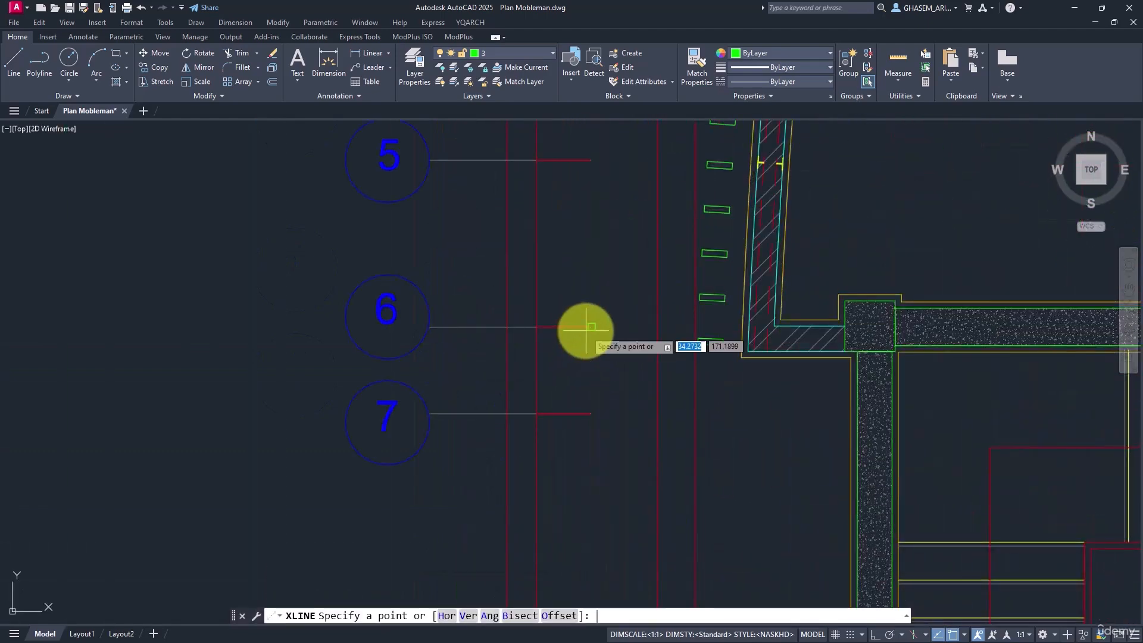
text(v)
key(Return)
key(Return)
key(Return)
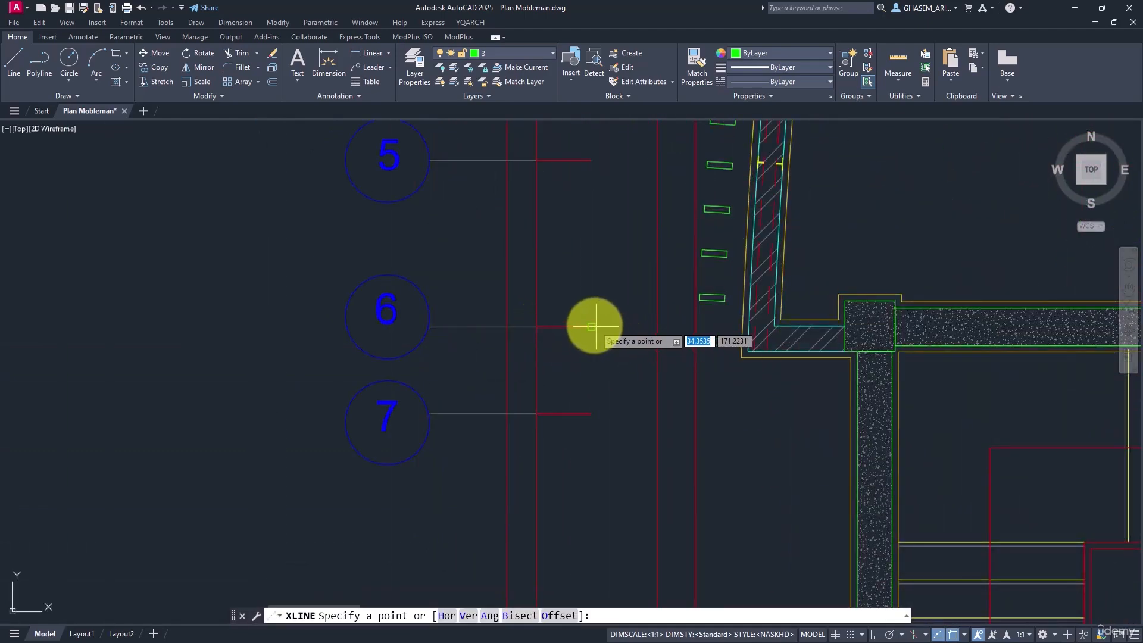
click(610, 326)
click(528, 326)
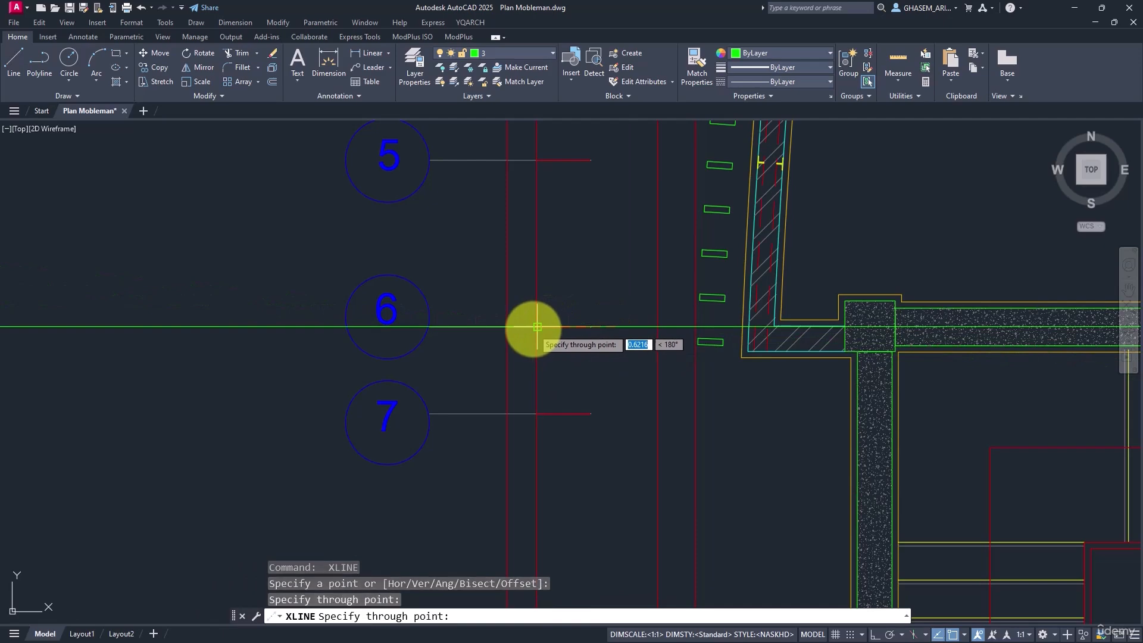
key(Return)
Step: Draw a horizontal construction line through grid axis 6 of the roof plan in the uppermost sheet
scroll(579, 424, down, 10)
scroll(586, 388, down, 4)
scroll(566, 319, up, 12)
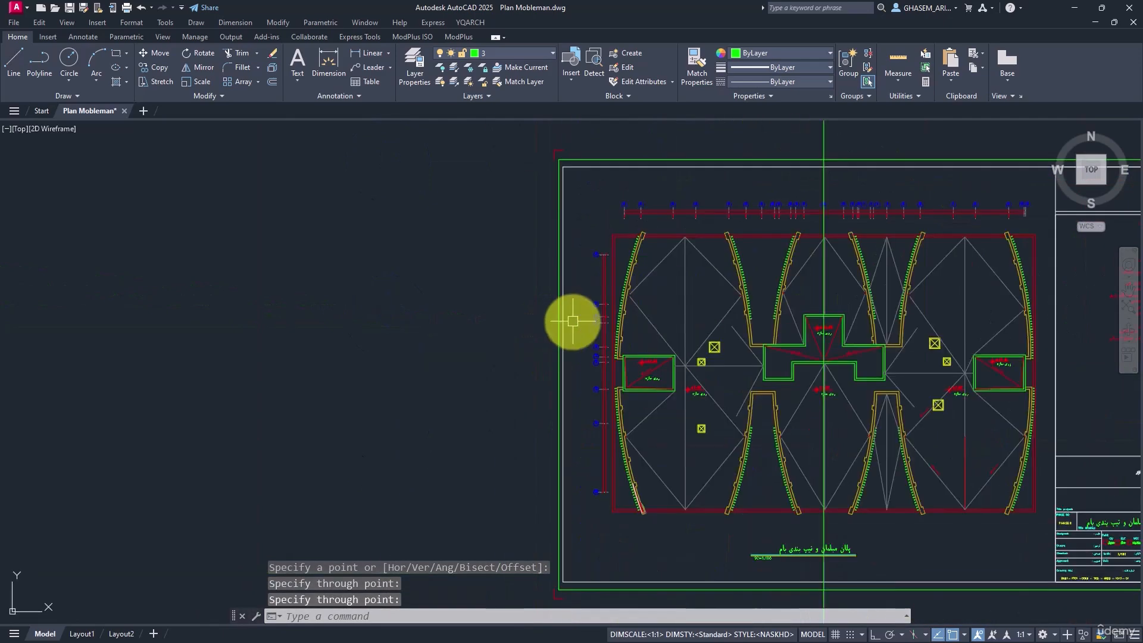
key(Return)
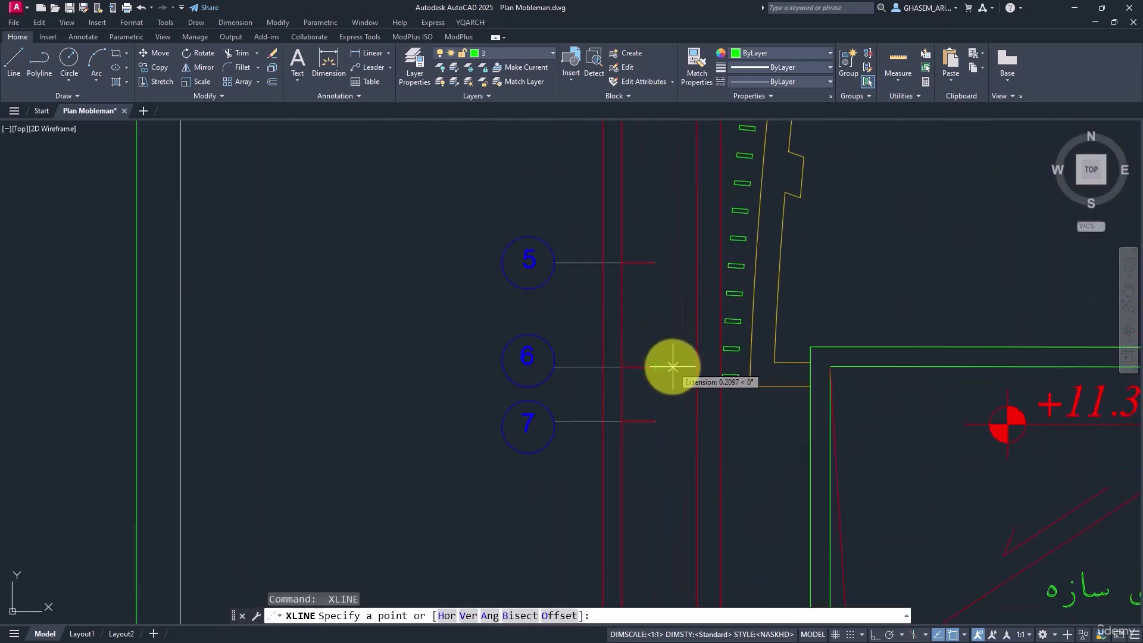
click(672, 366)
click(621, 367)
key(Return)
scroll(551, 369, down, 10)
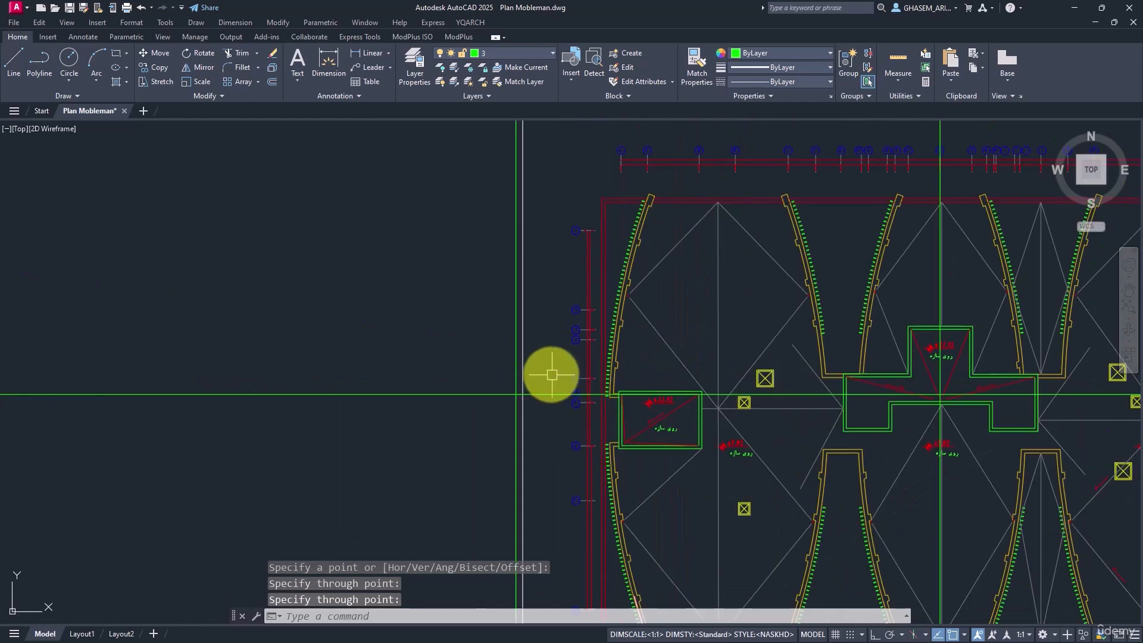
Step: Turn on the Apparent intersection object snap mode in the drafting settings
scroll(610, 335, down, 2)
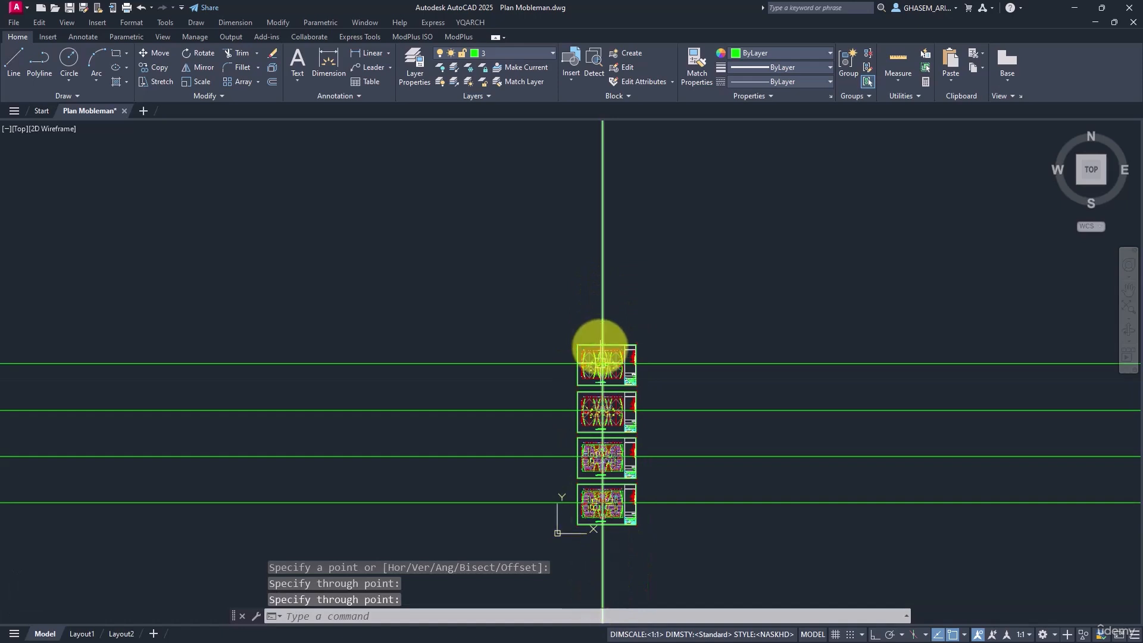
text(MOs)
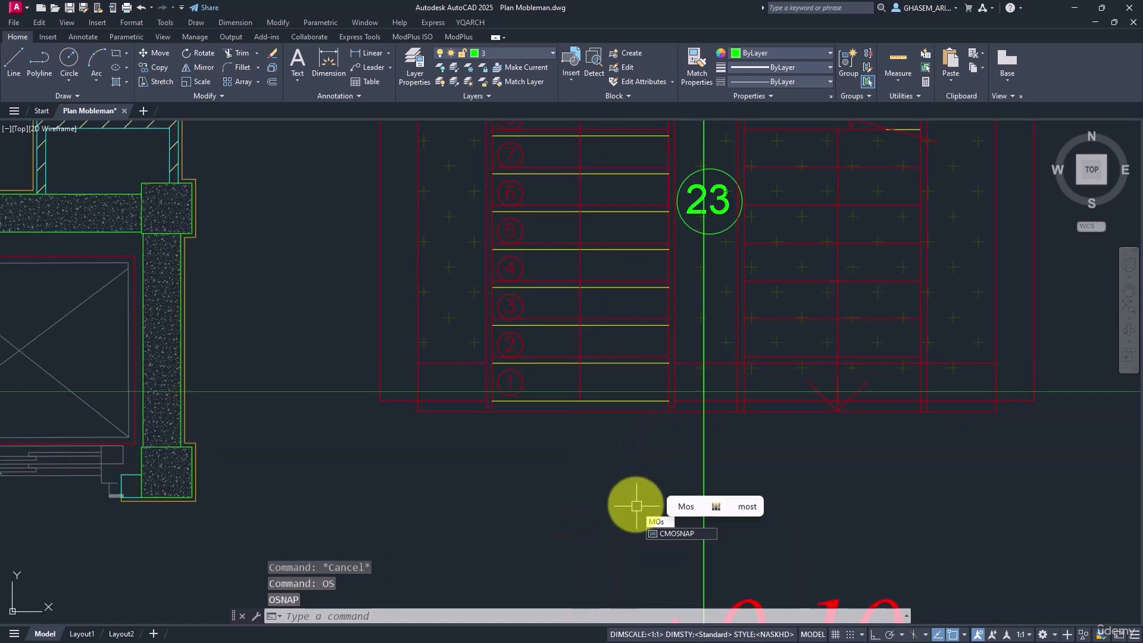
click(637, 506)
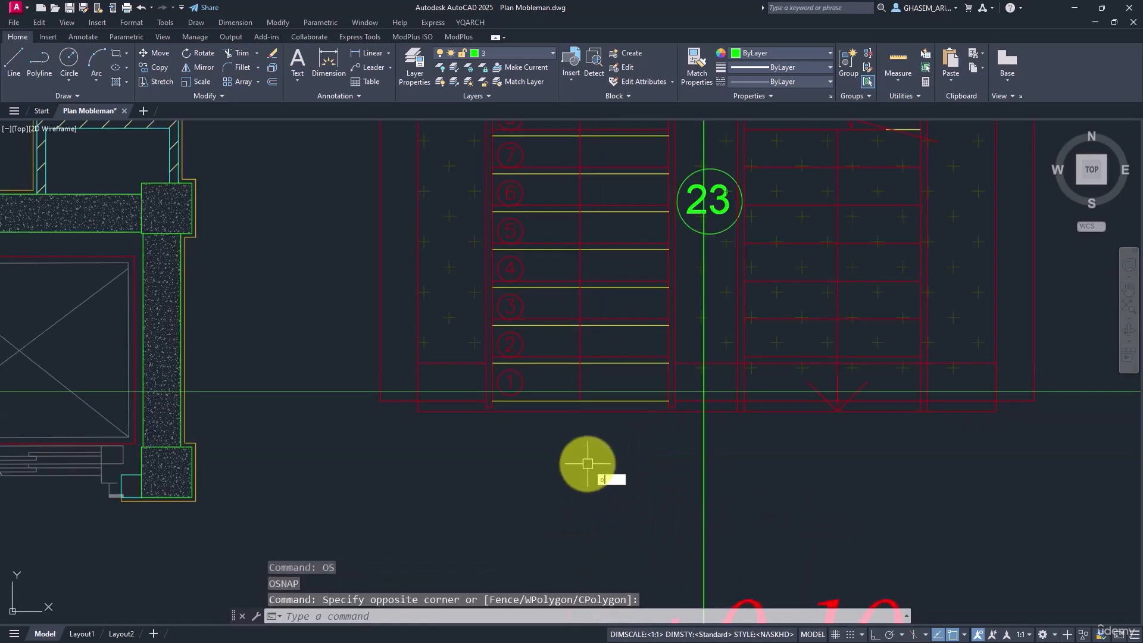
text(OS)
key(Return)
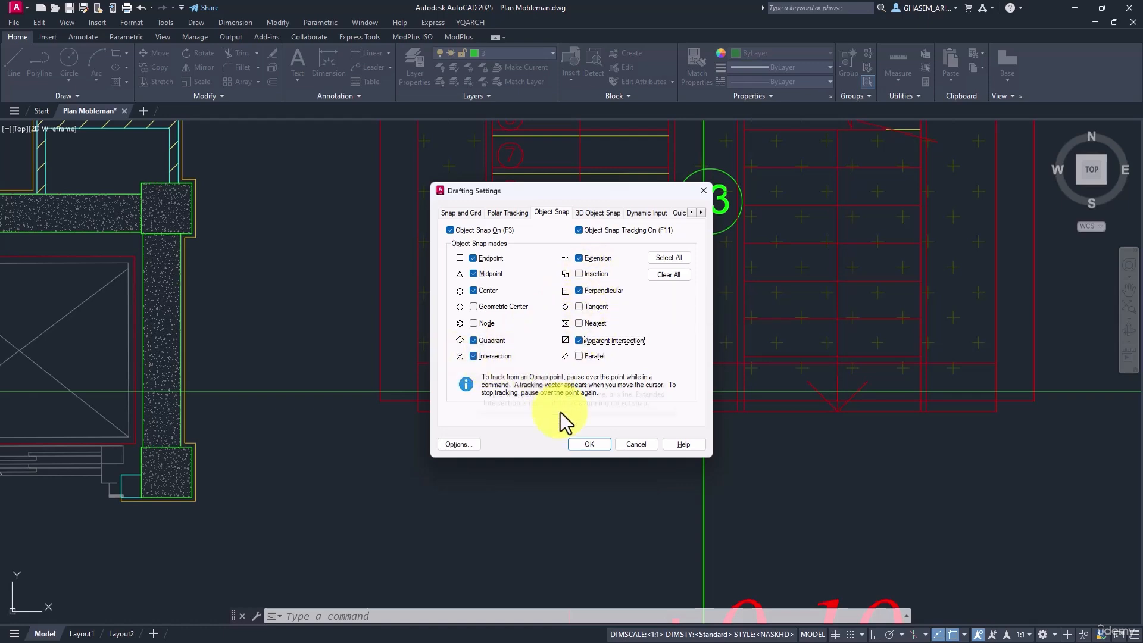
click(588, 445)
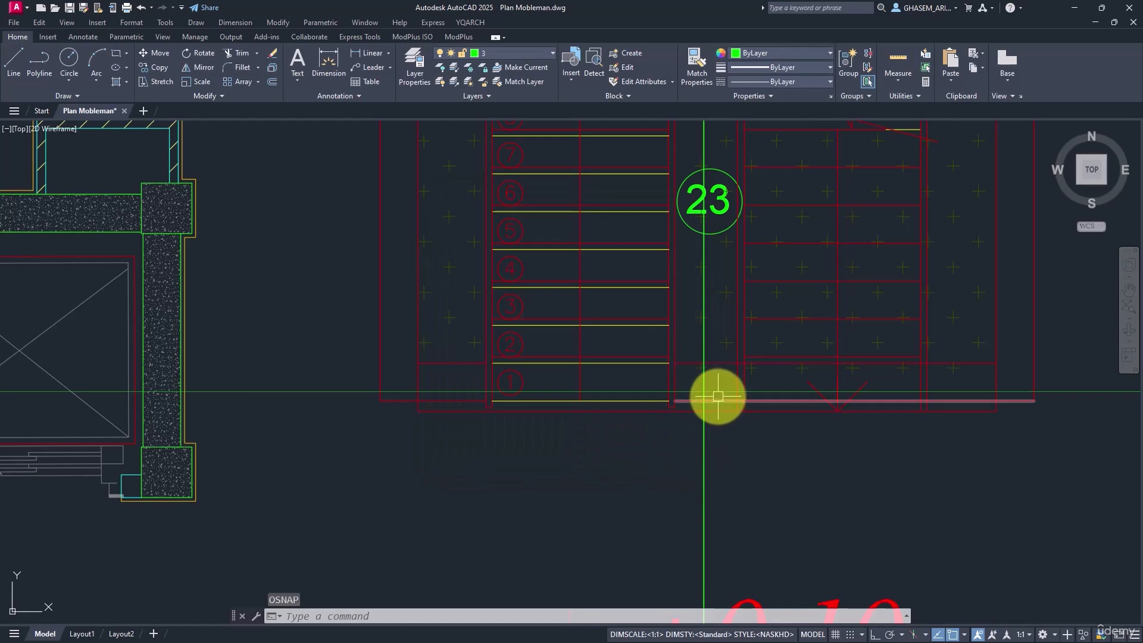
click(700, 431)
click(703, 454)
click(712, 441)
click(684, 452)
key(Escape)
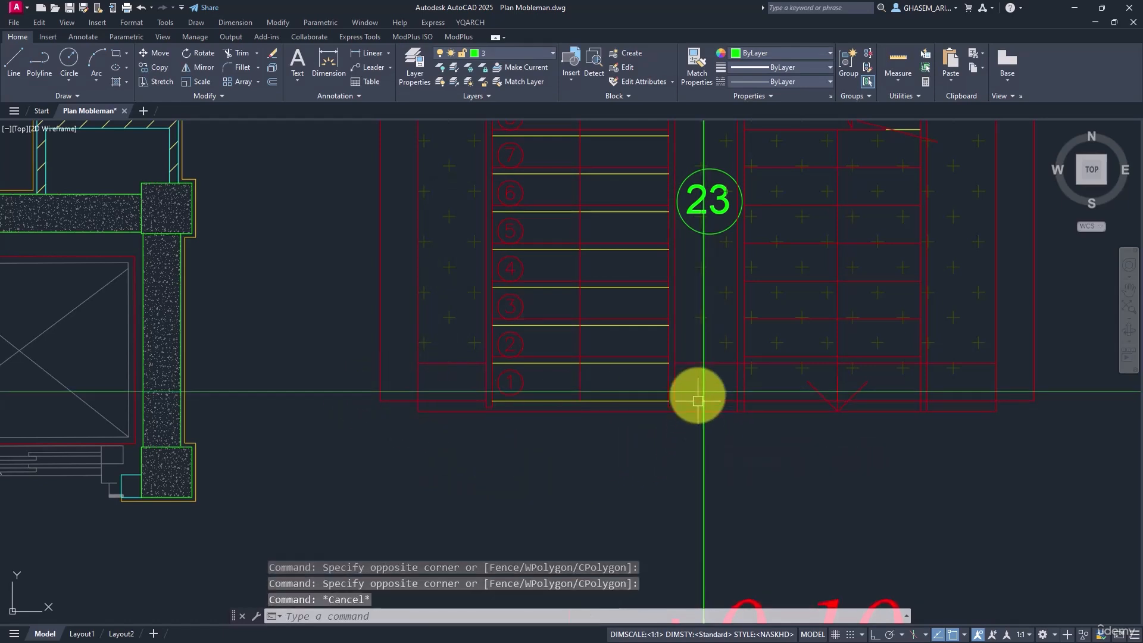
Step: Draw a circle of radius 2 centred on the crossing of the construction lines at the ground-floor staircase
text(c)
key(Return)
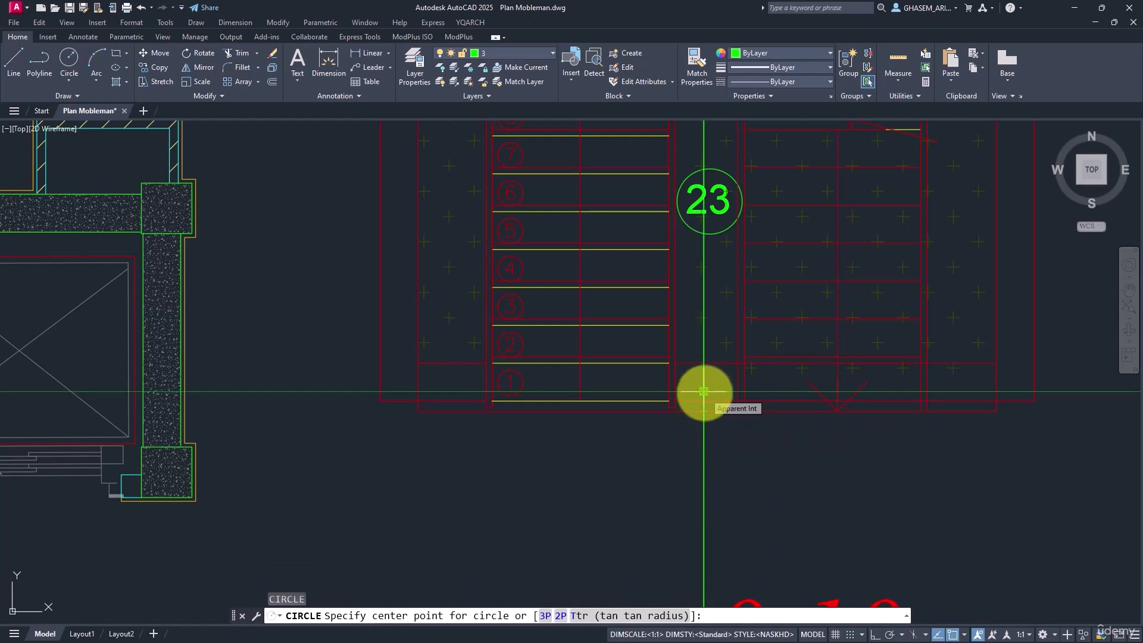
click(704, 391)
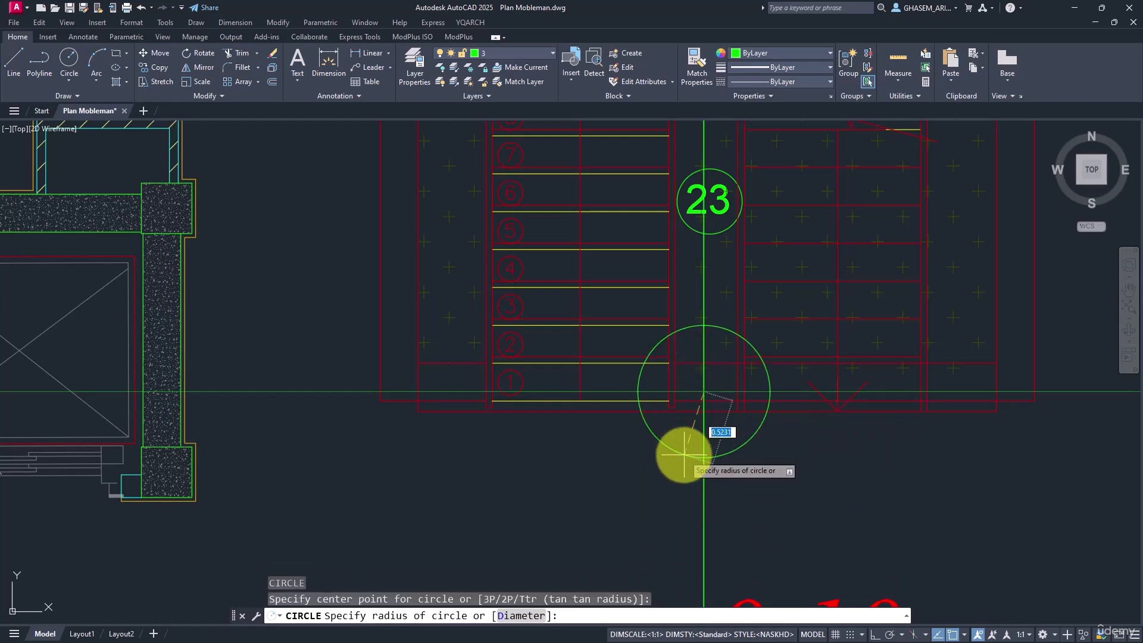
text(2)
key(Return)
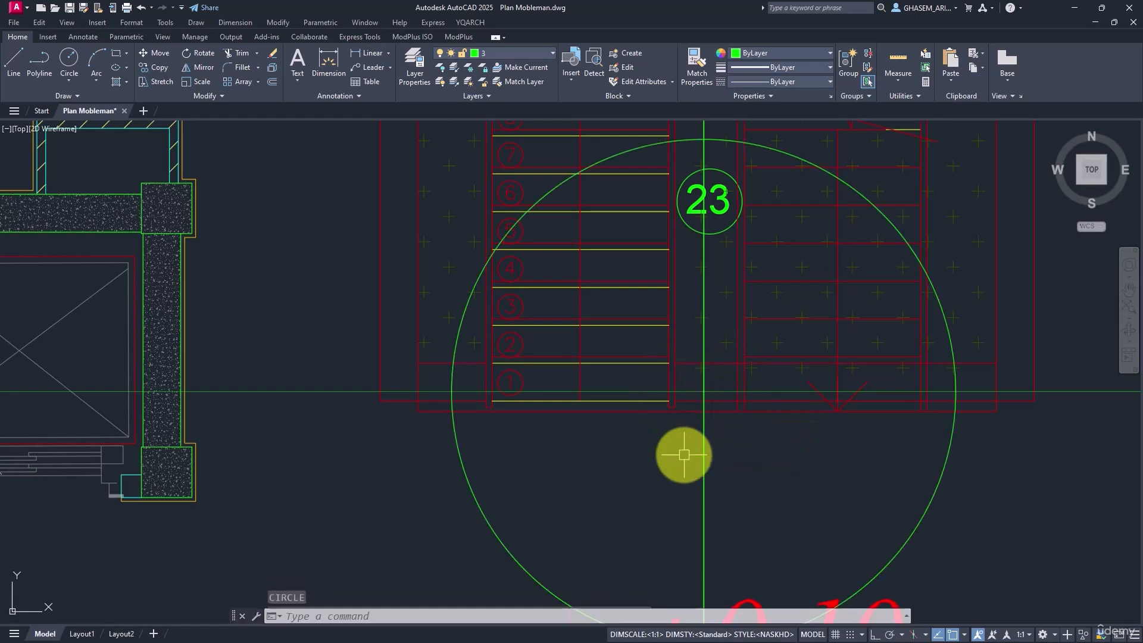
Step: Draw a circle of radius 3 centred on the apparent intersection of the construction lines at the first-floor staircase
scroll(671, 477, down, 8)
scroll(709, 323, down, 5)
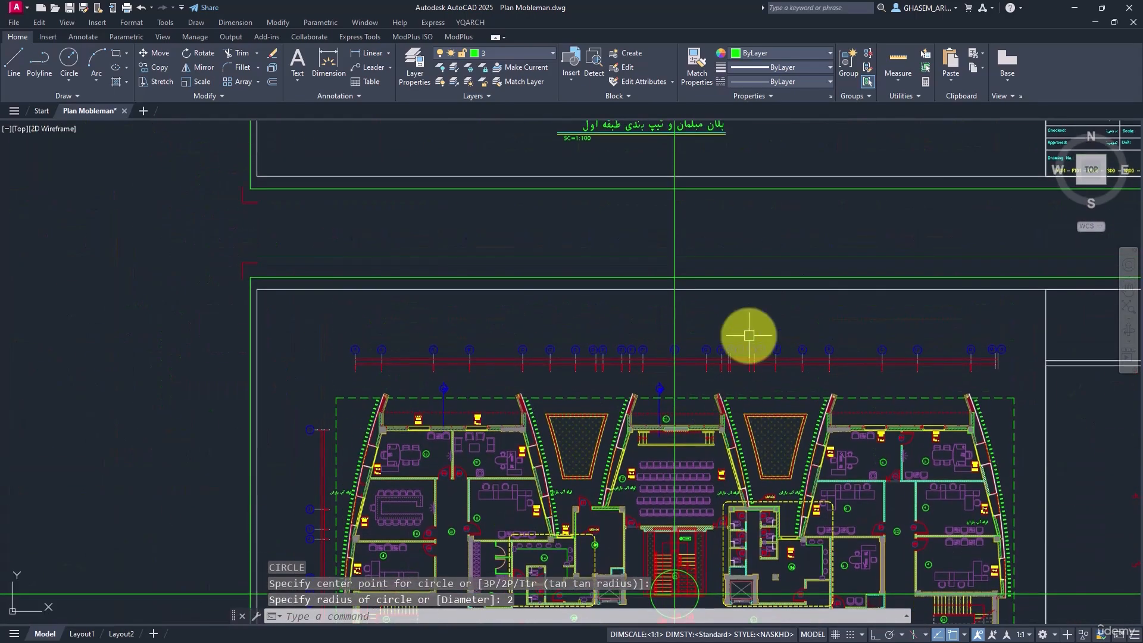
scroll(734, 383, up, 12)
scroll(746, 357, up, 6)
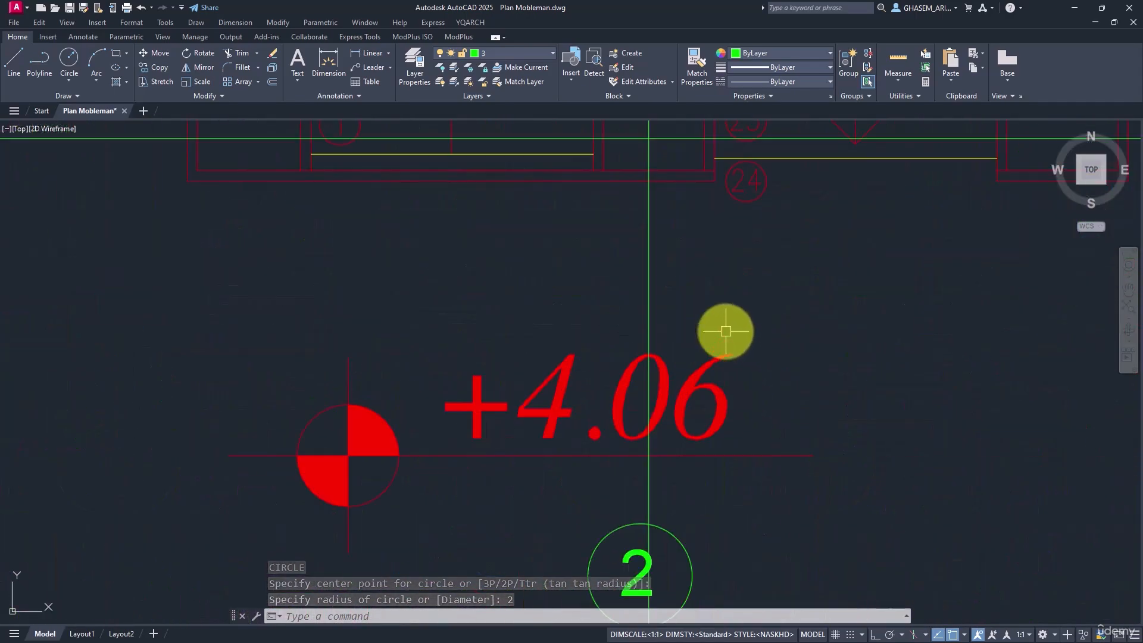
key(Return)
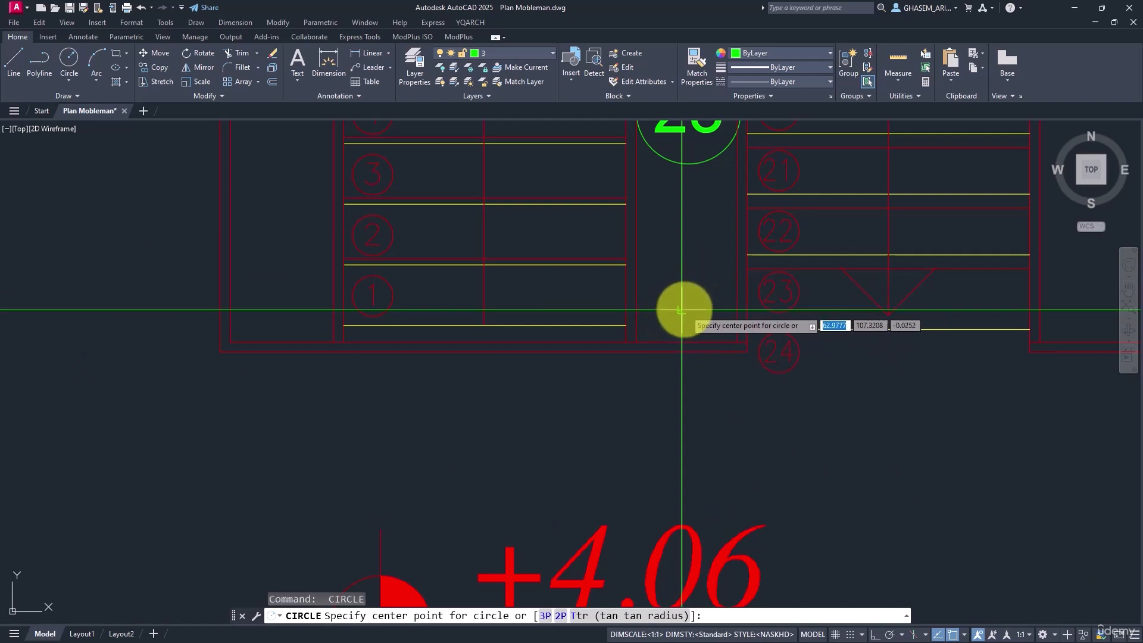
shift+right_click(689, 252)
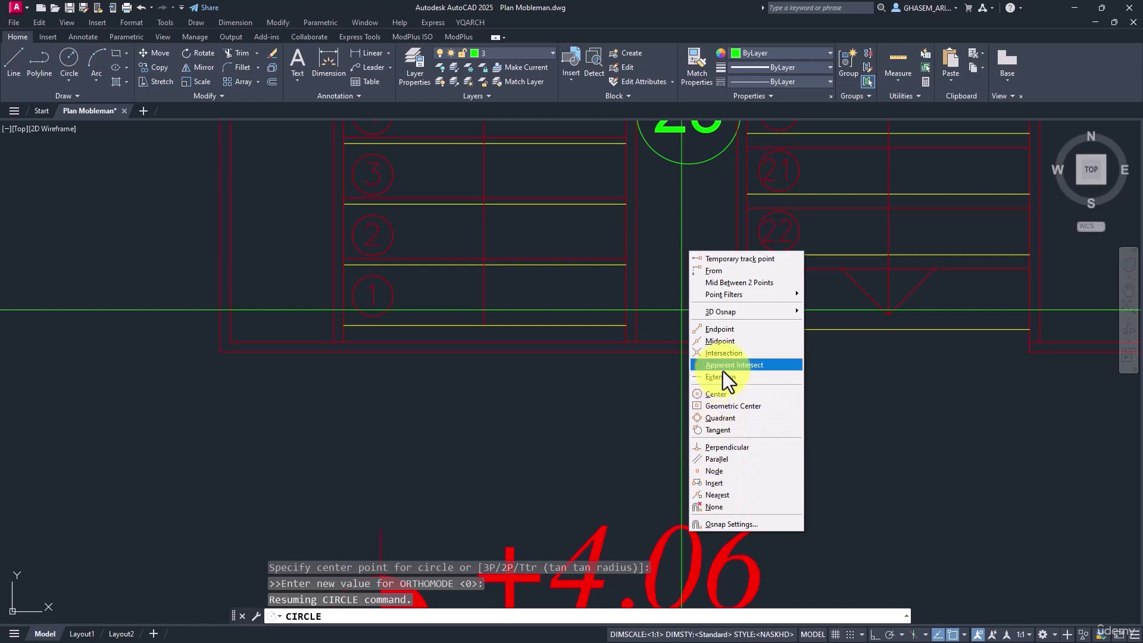
click(725, 355)
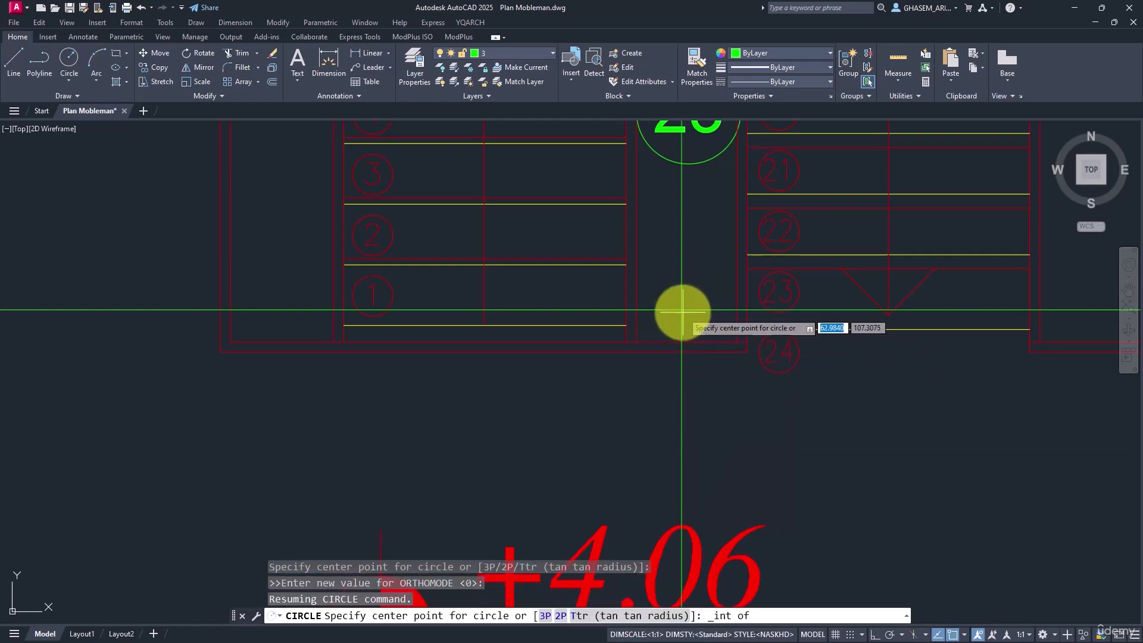
shift+right_click(698, 293)
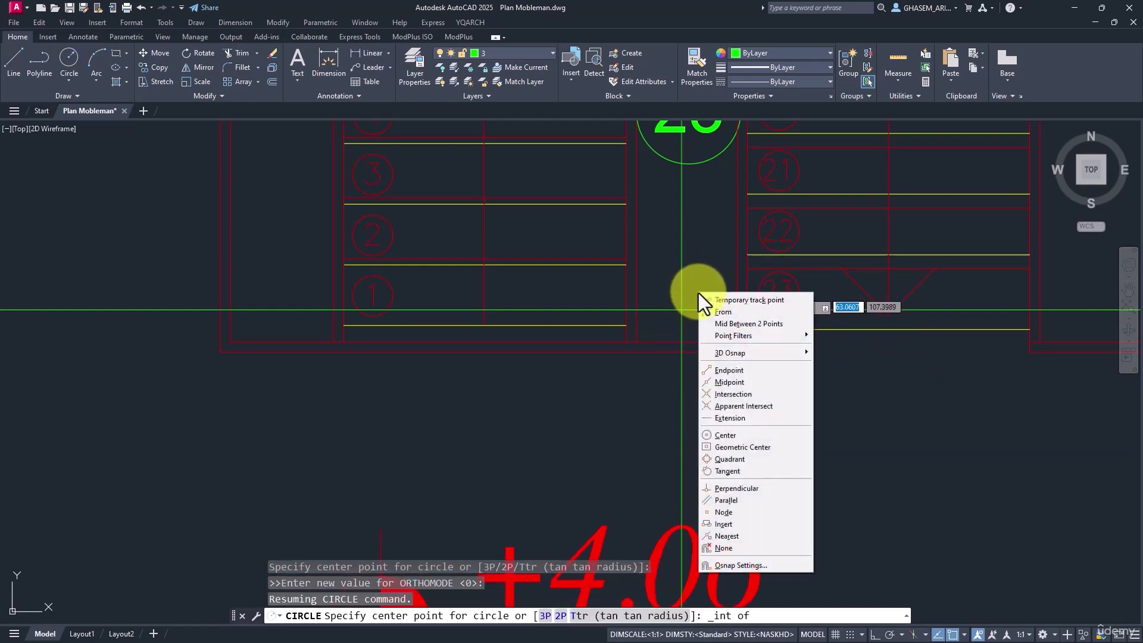
click(735, 406)
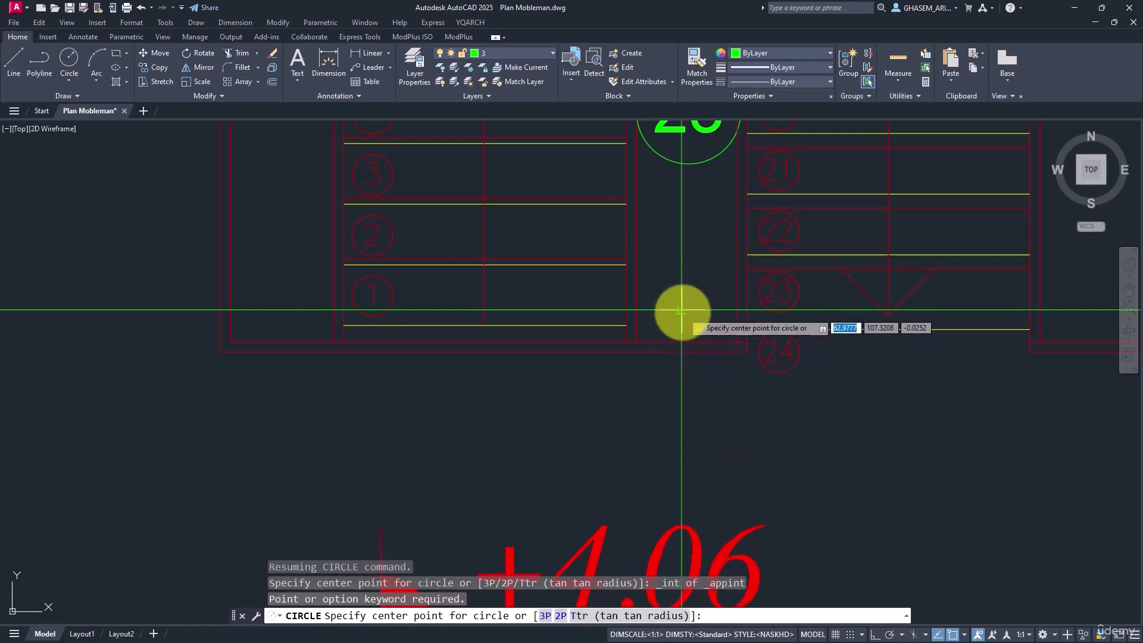
shift+right_click(698, 302)
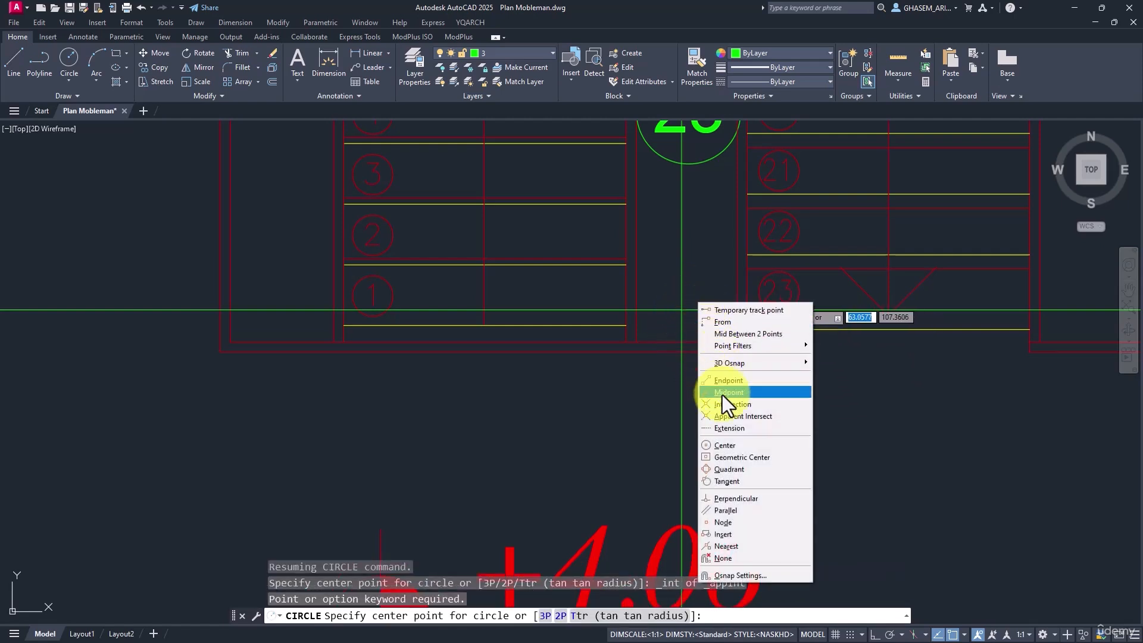
click(739, 416)
scroll(682, 323, up, 5)
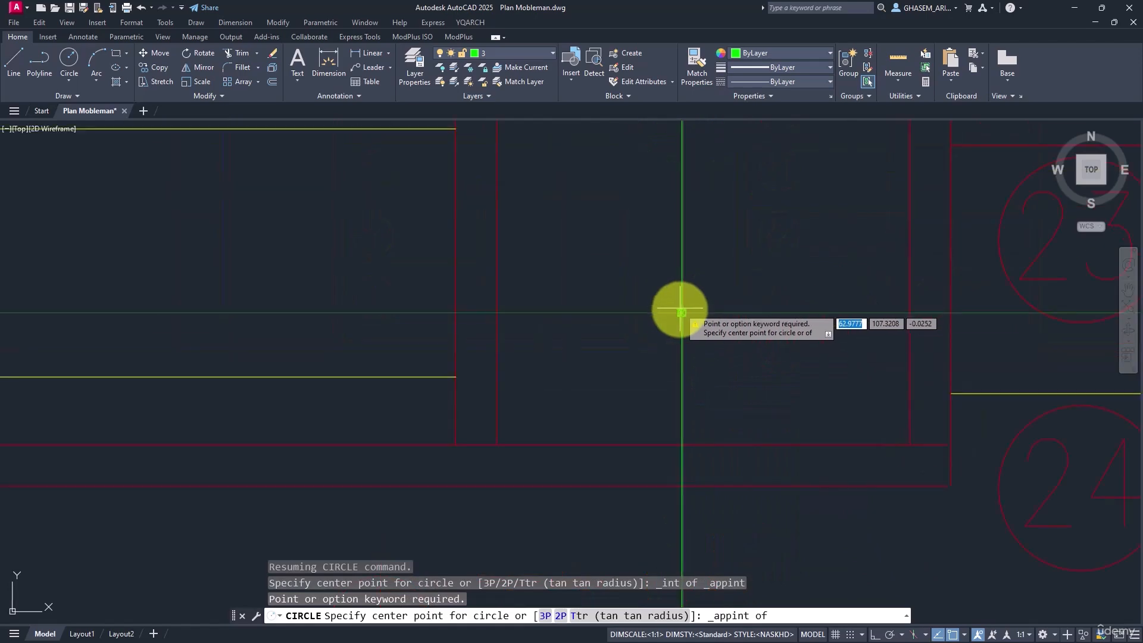
scroll(682, 323, down, 4)
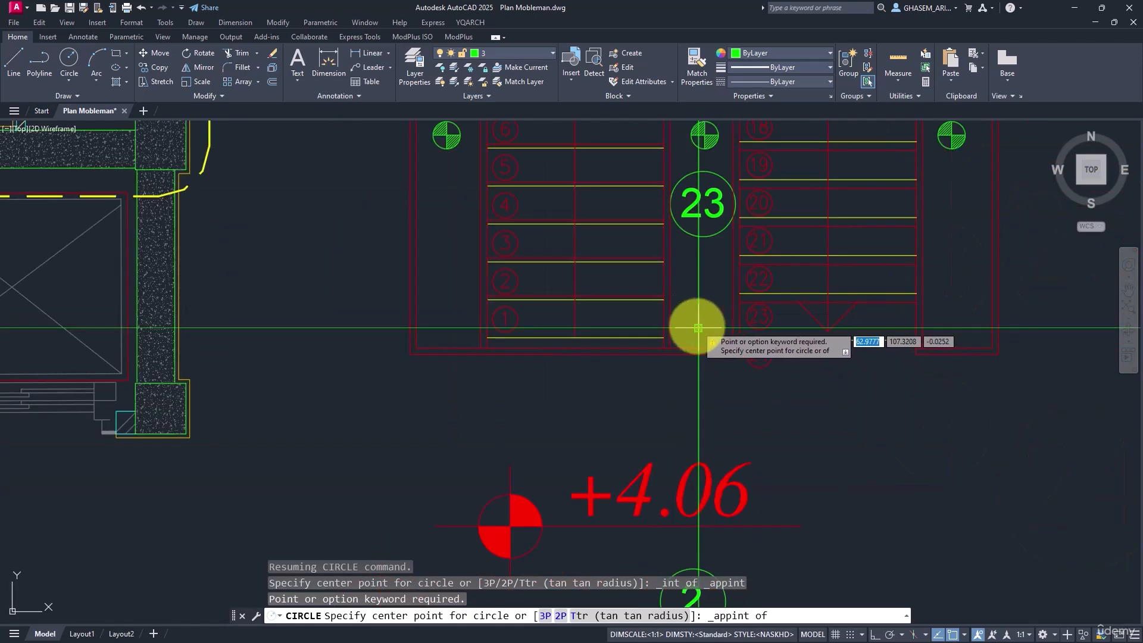
click(700, 326)
key(Return)
scroll(762, 425, down, 8)
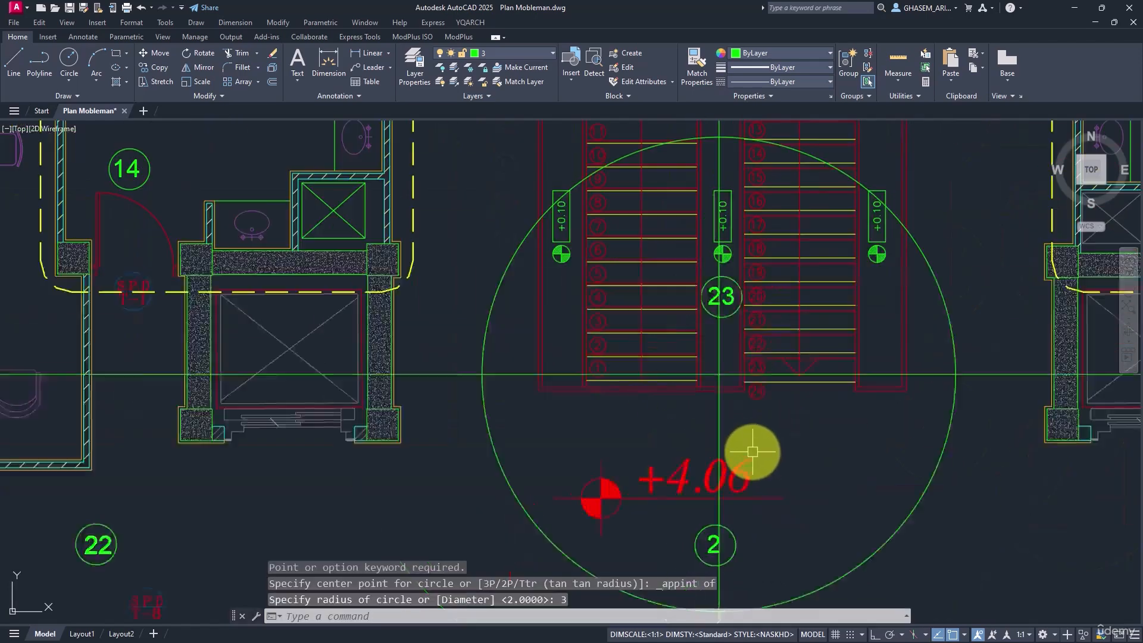
Step: Draw a circle of radius 3 at the construction lines' apparent intersection on the third sheet, directly above the first-floor plan
mouse_move(753, 370)
middle_down()
mouse_move(750, 263)
mouse_move(745, 522)
middle_up()
middle_drag(749, 284, 746, 405)
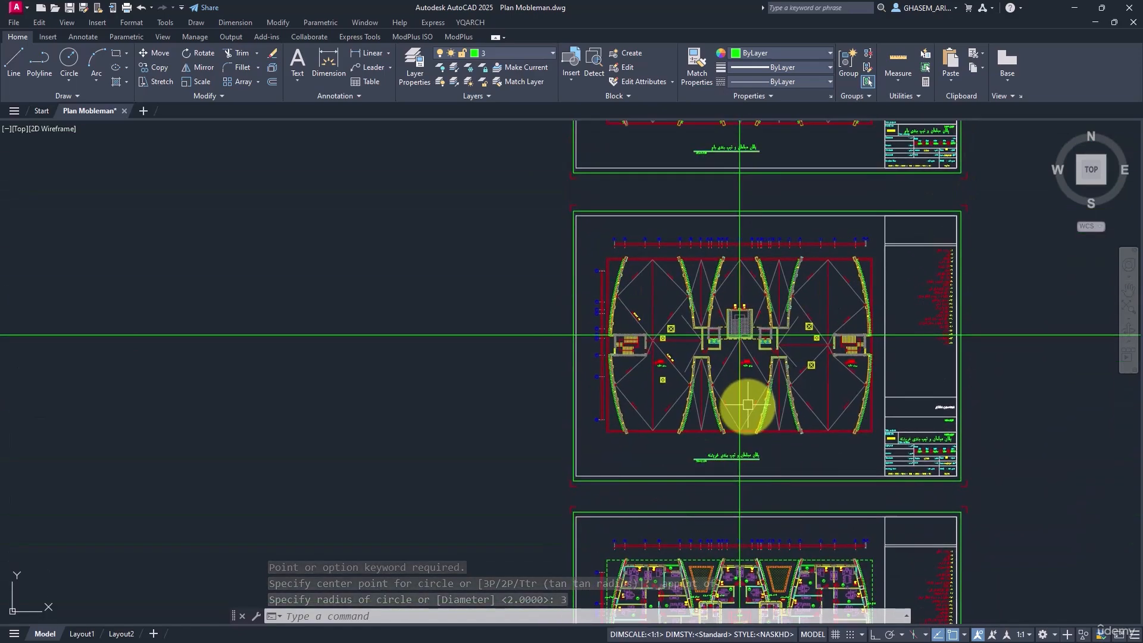
scroll(747, 340, up, 8)
scroll(699, 304, up, 6)
middle_drag(714, 306, 730, 418)
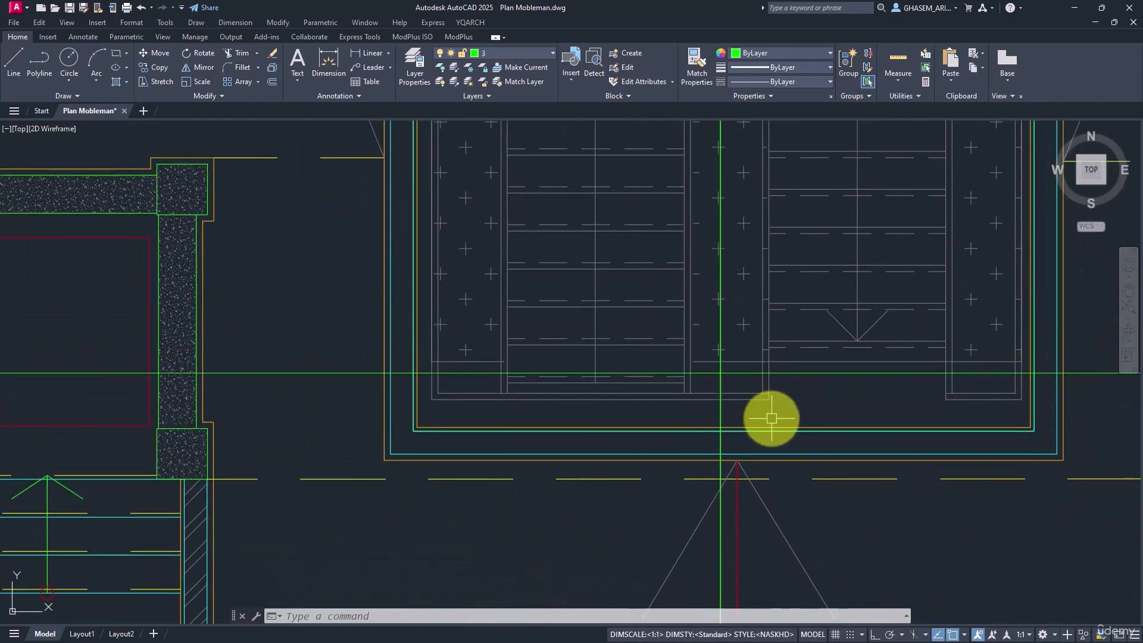
key(Return)
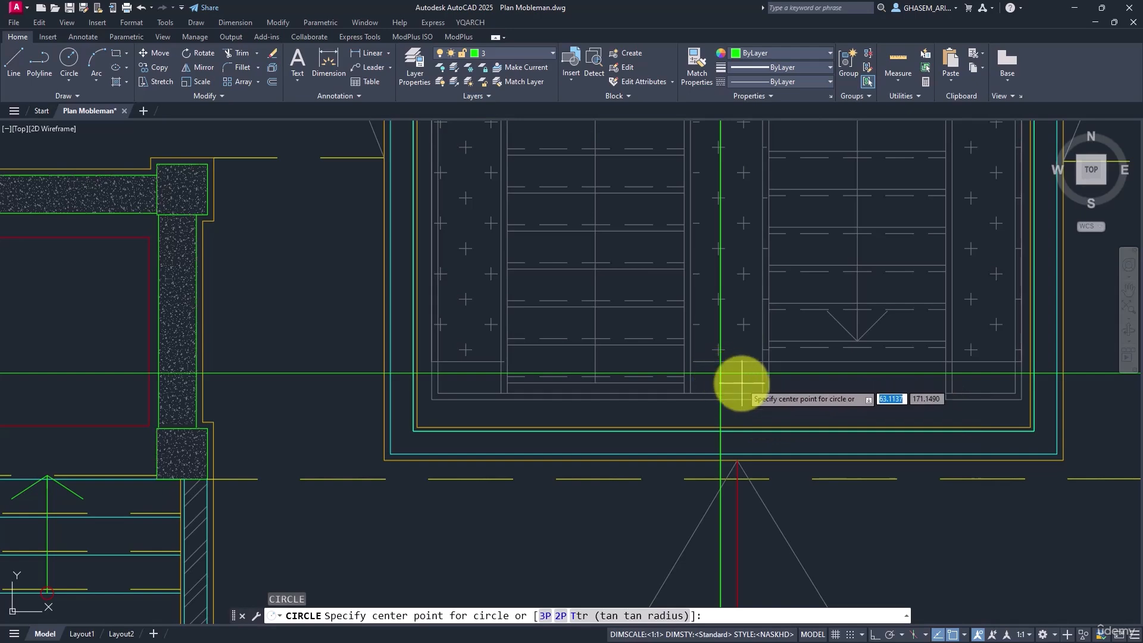
shift+right_click(742, 385)
click(783, 221)
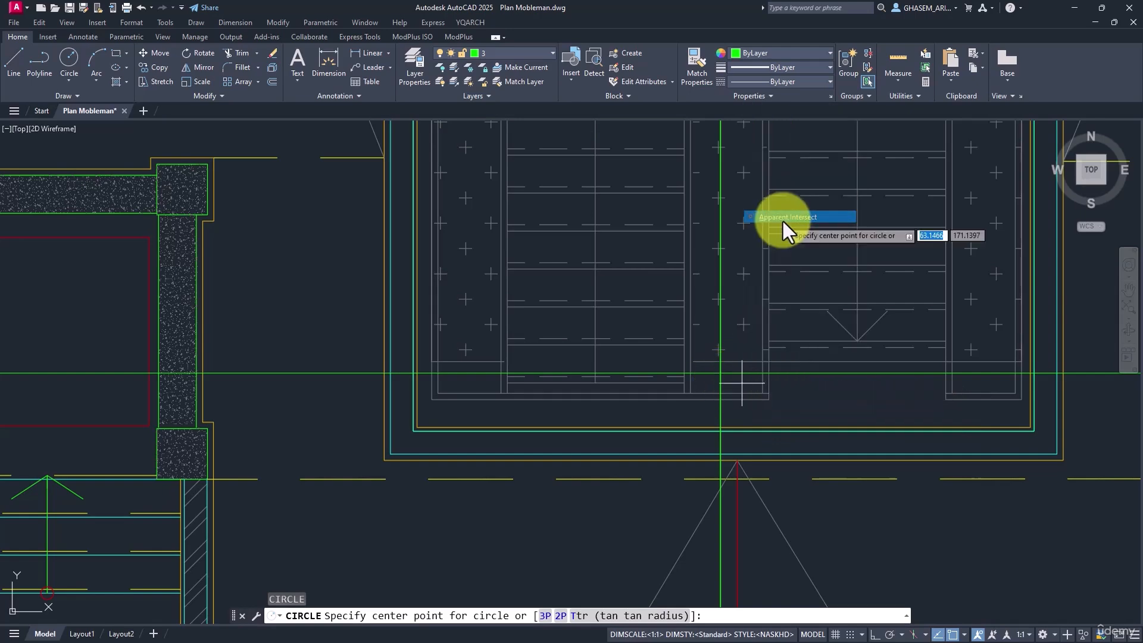
click(723, 373)
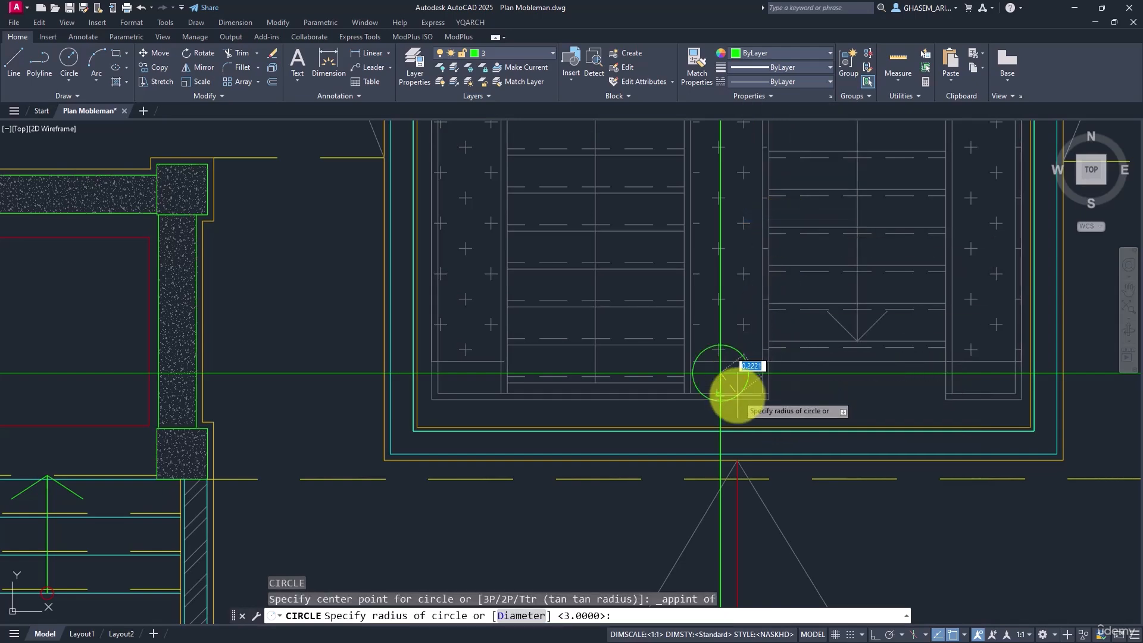
key(Return)
Step: Draw a circle of radius 3 centred on the apparent intersection of the construction lines on the uppermost roof plan
scroll(730, 419, down, 5)
middle_drag(732, 288, 756, 621)
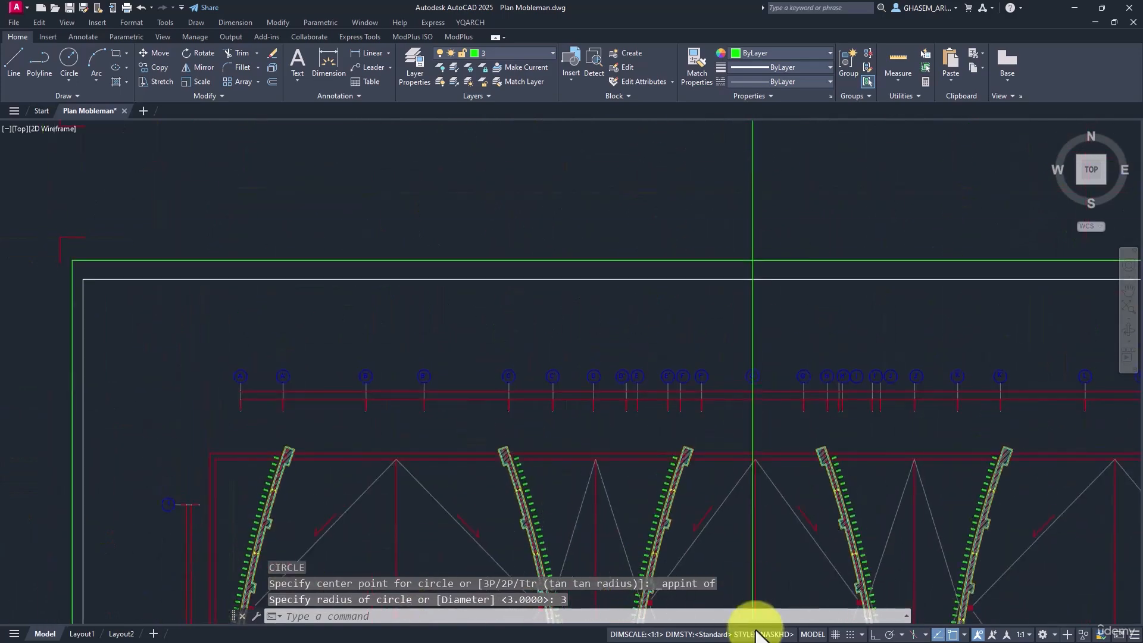
scroll(767, 220, down, 2)
middle_drag(767, 220, 753, 437)
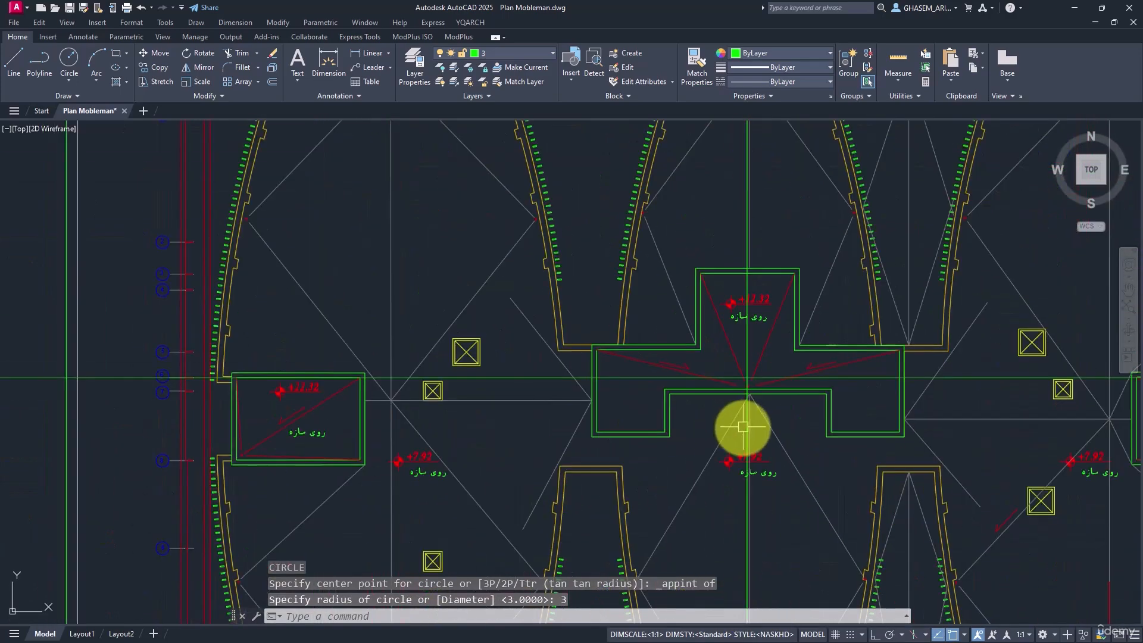
scroll(742, 426, up, 4)
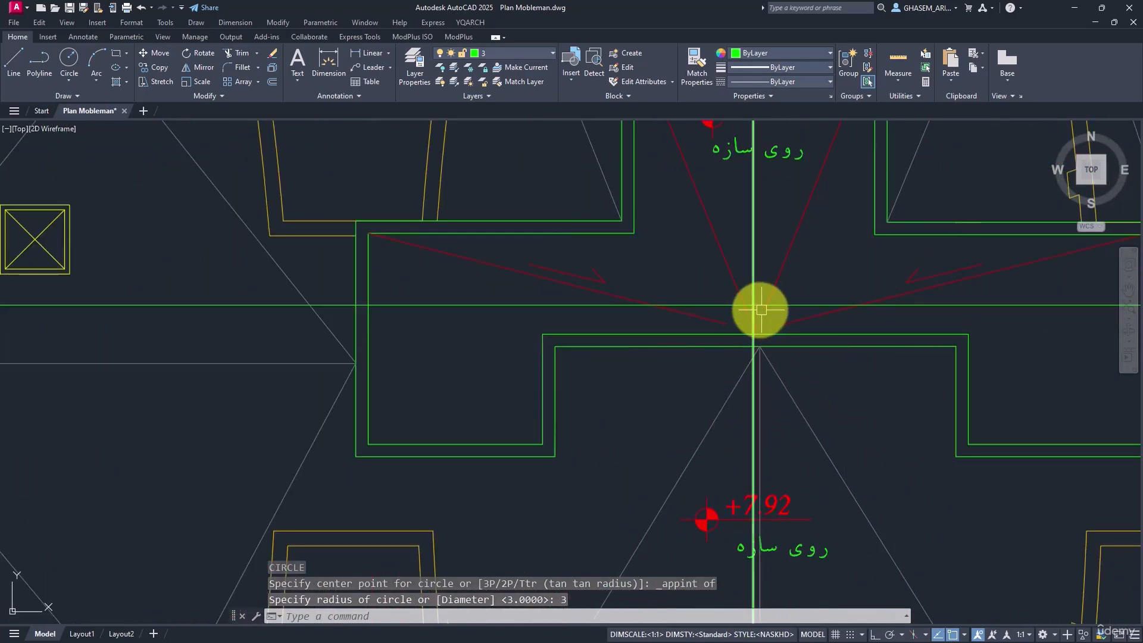
key(space)
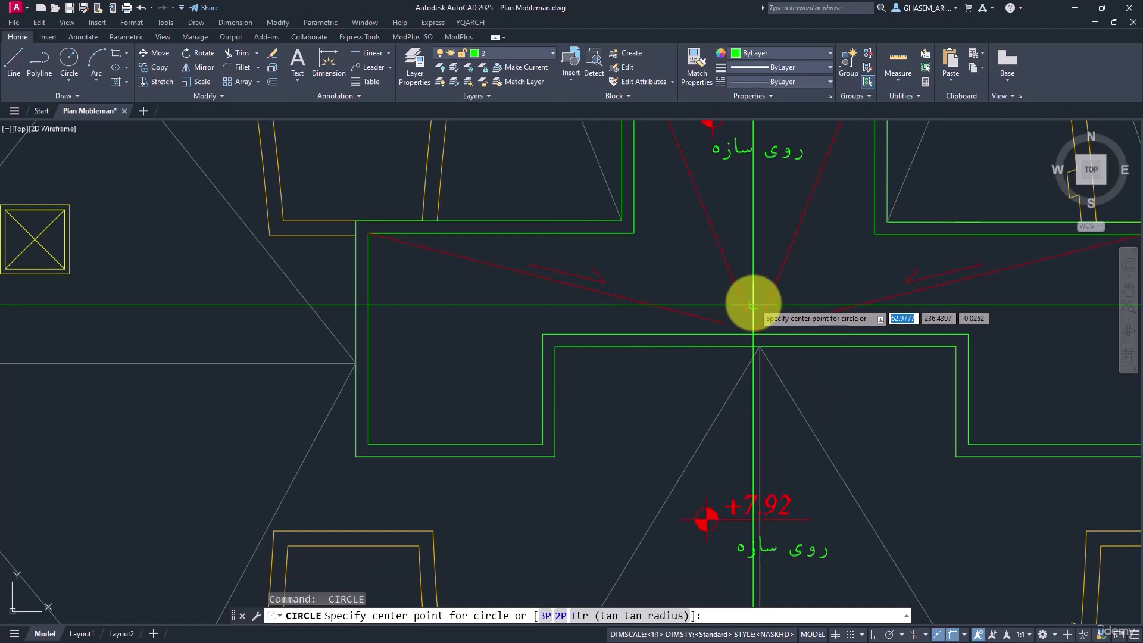
shift+right_click(751, 304)
click(786, 418)
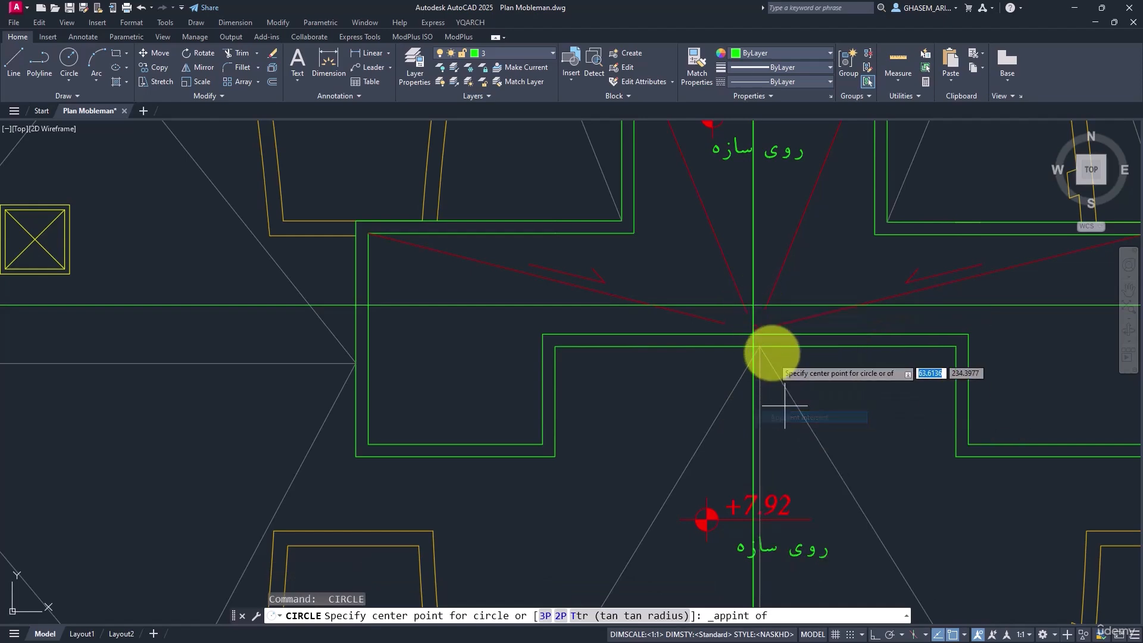
click(754, 306)
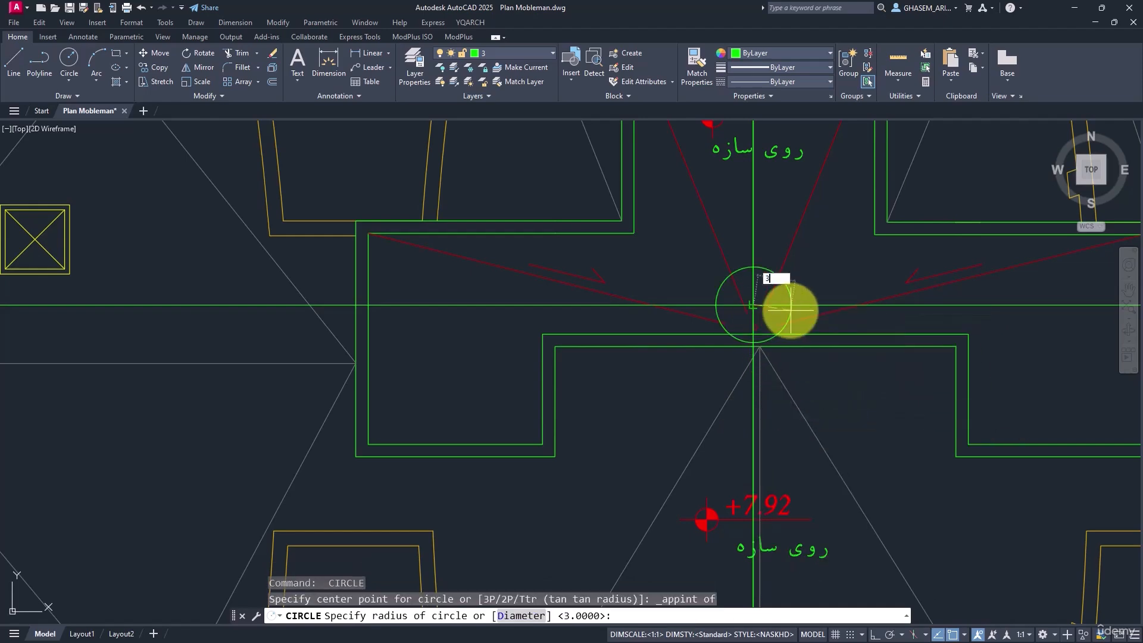
text(3)
key(Return)
Step: Copy the entire ground-floor sheet, including its construction lines and reference circle, to the clipboard
scroll(800, 339, down, 10)
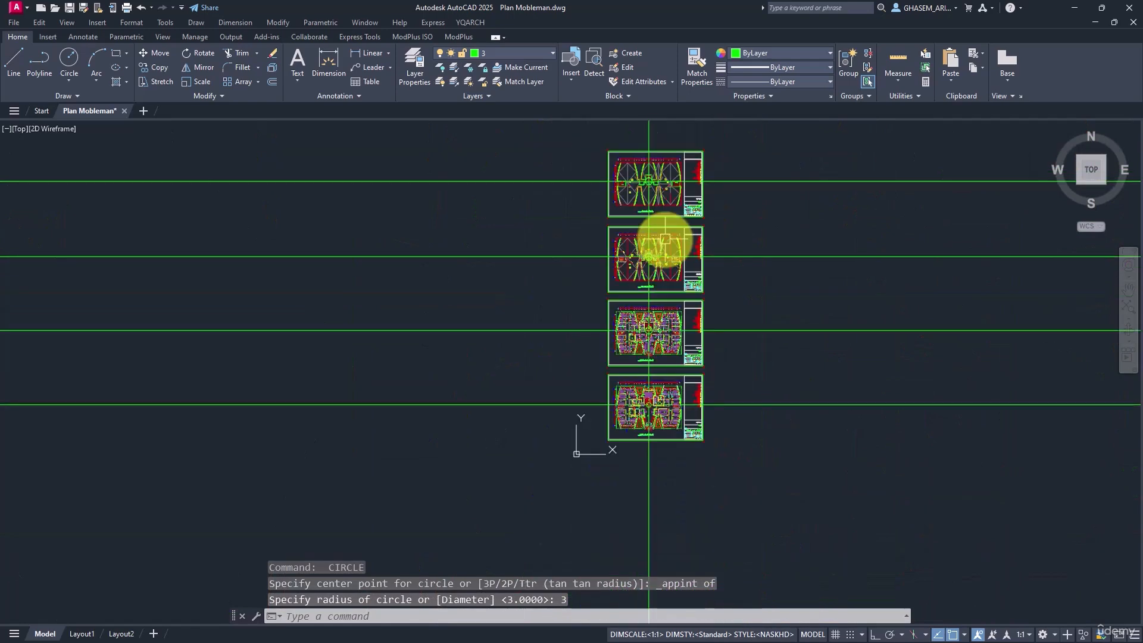
scroll(647, 435, up, 5)
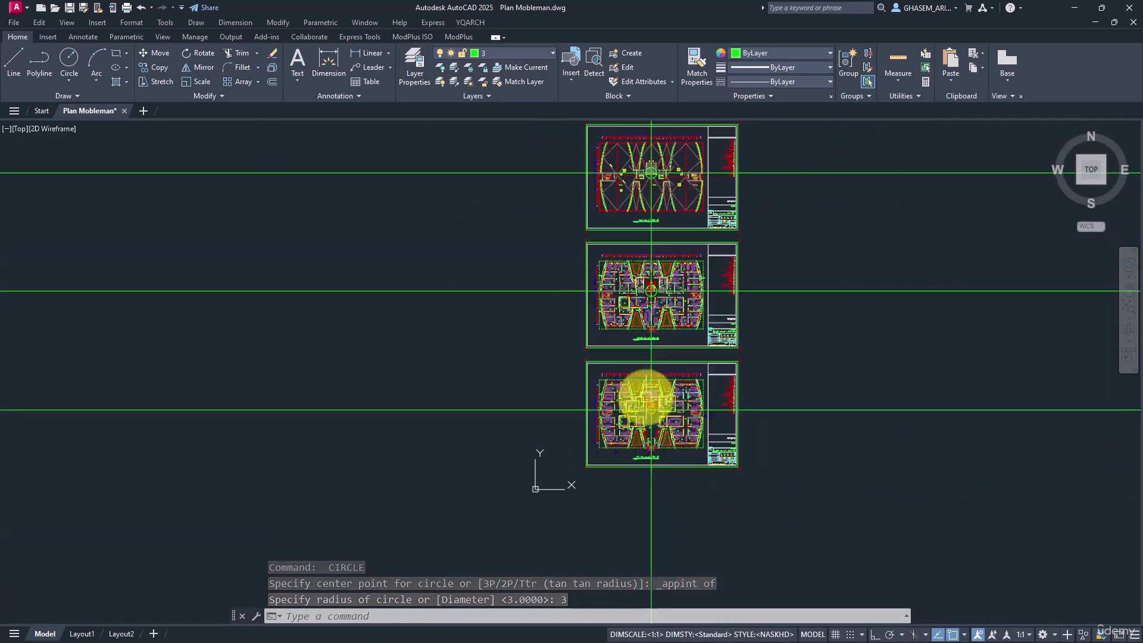
click(821, 331)
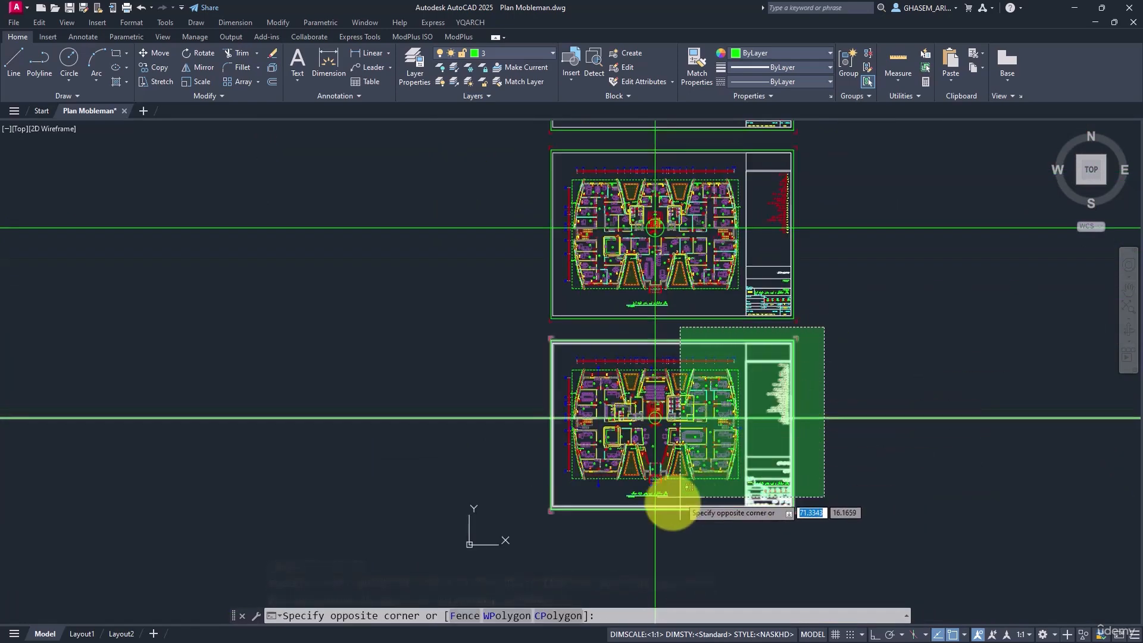
click(534, 545)
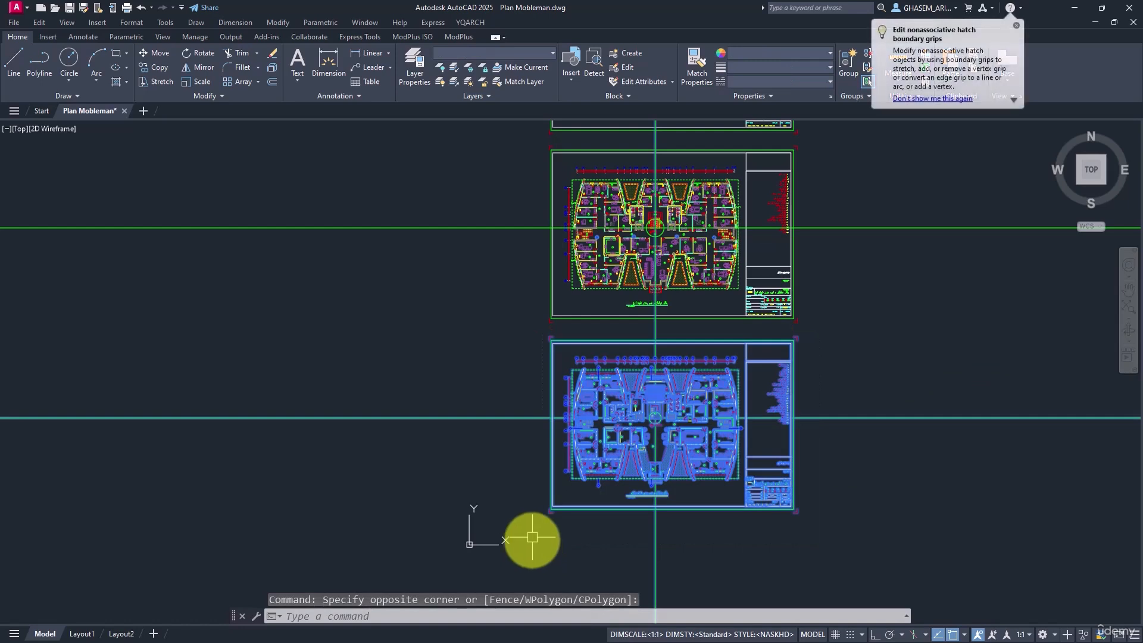
key(ctrl+c)
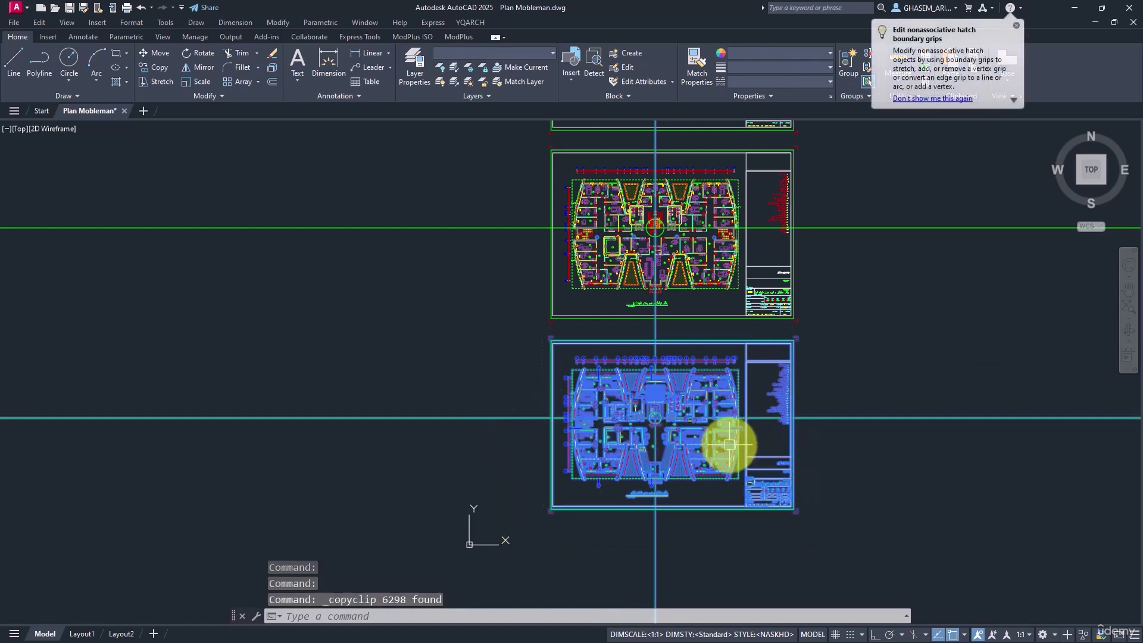
Step: Create a new drawing from the acadiso.dwt template and paste the copied ground-floor sheet into it
click(44, 9)
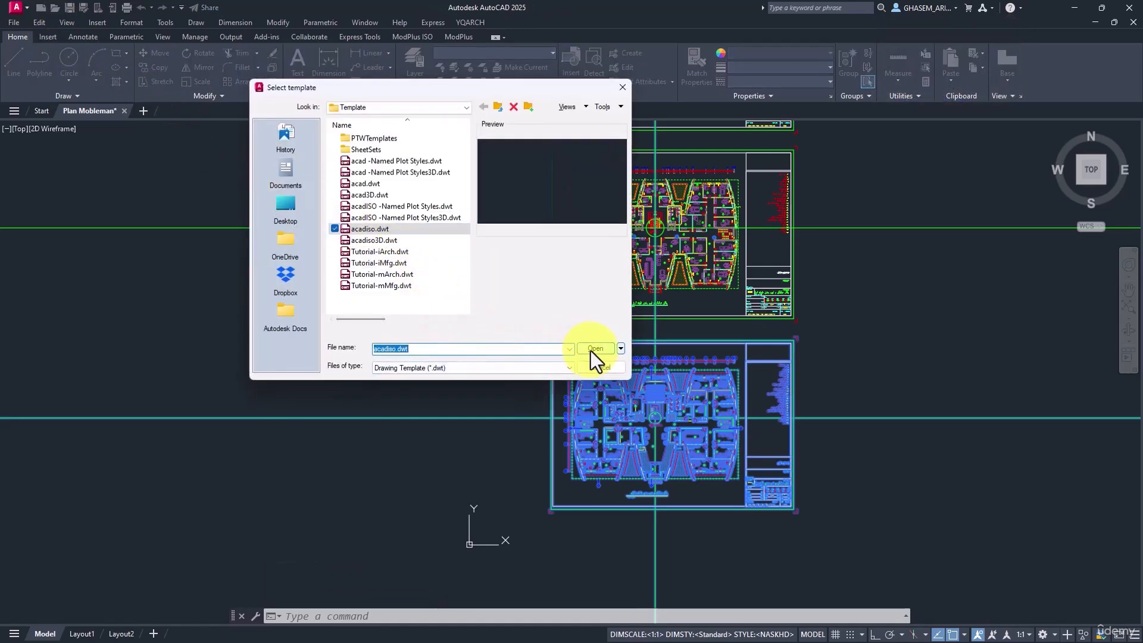
click(591, 350)
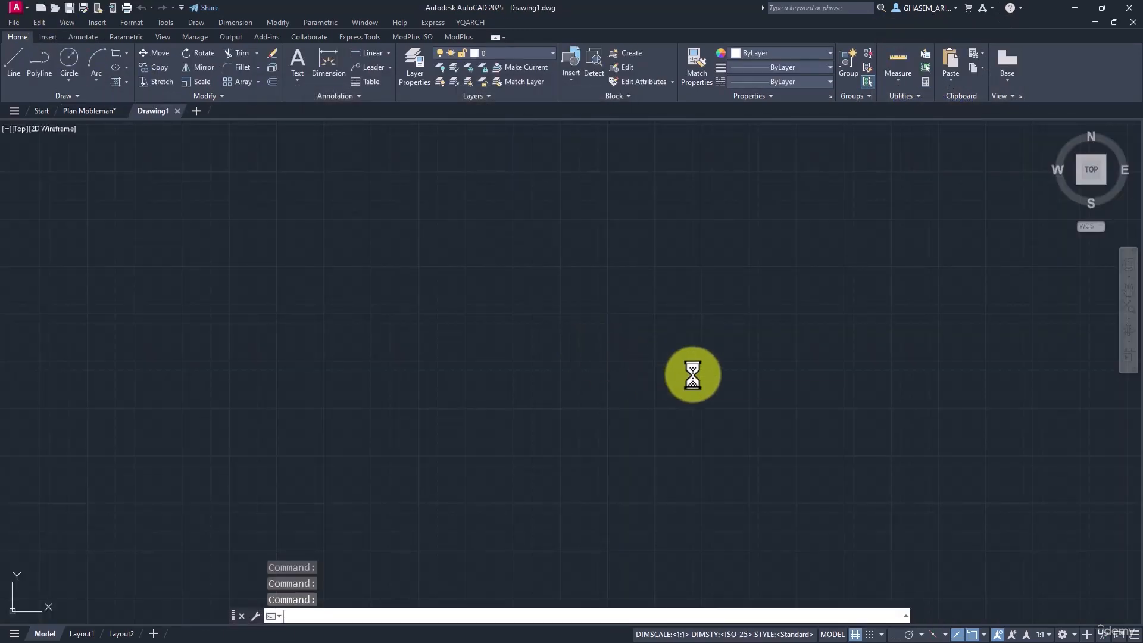
key(ctrl+v)
click(646, 383)
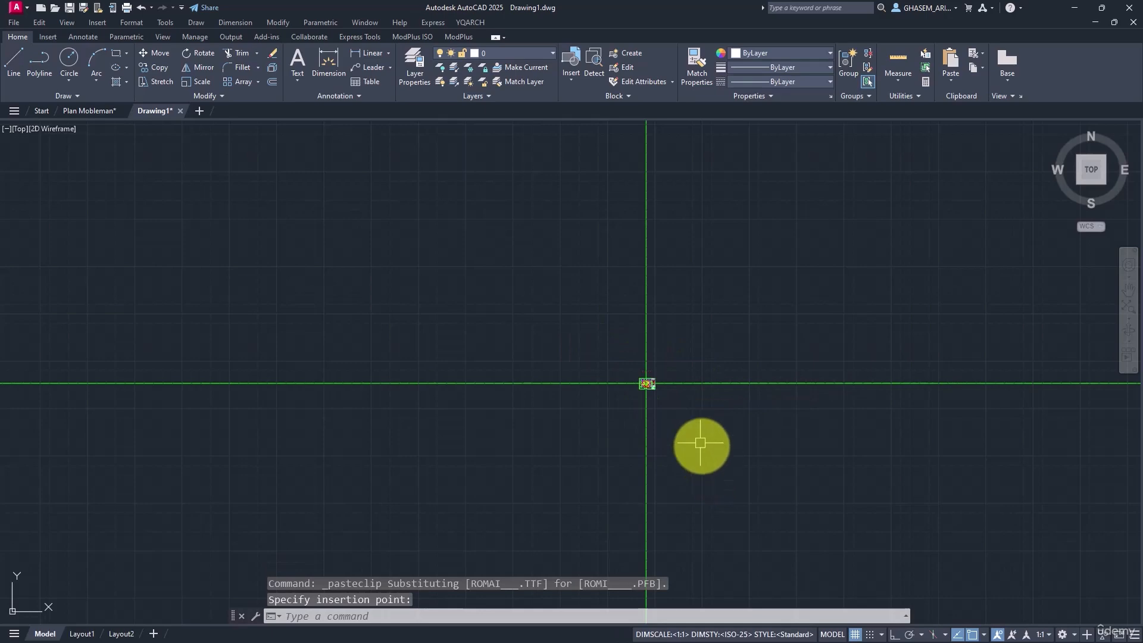
Step: Delete the sheet frame and title block around the pasted ground-floor plan
middle_click(673, 399)
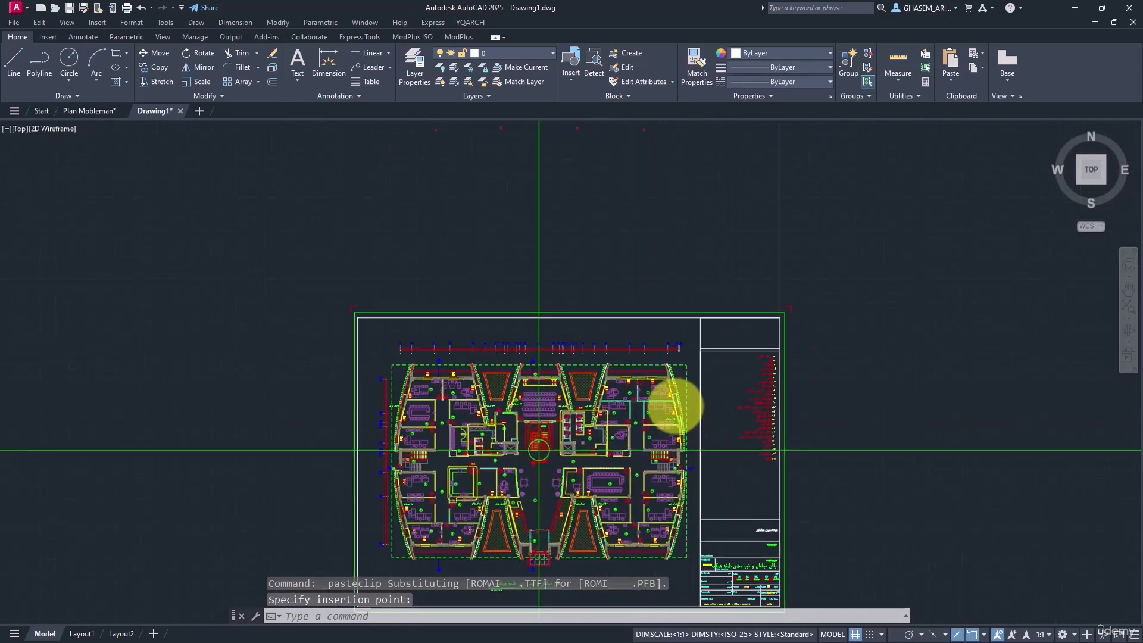
middle_drag(796, 403, 794, 258)
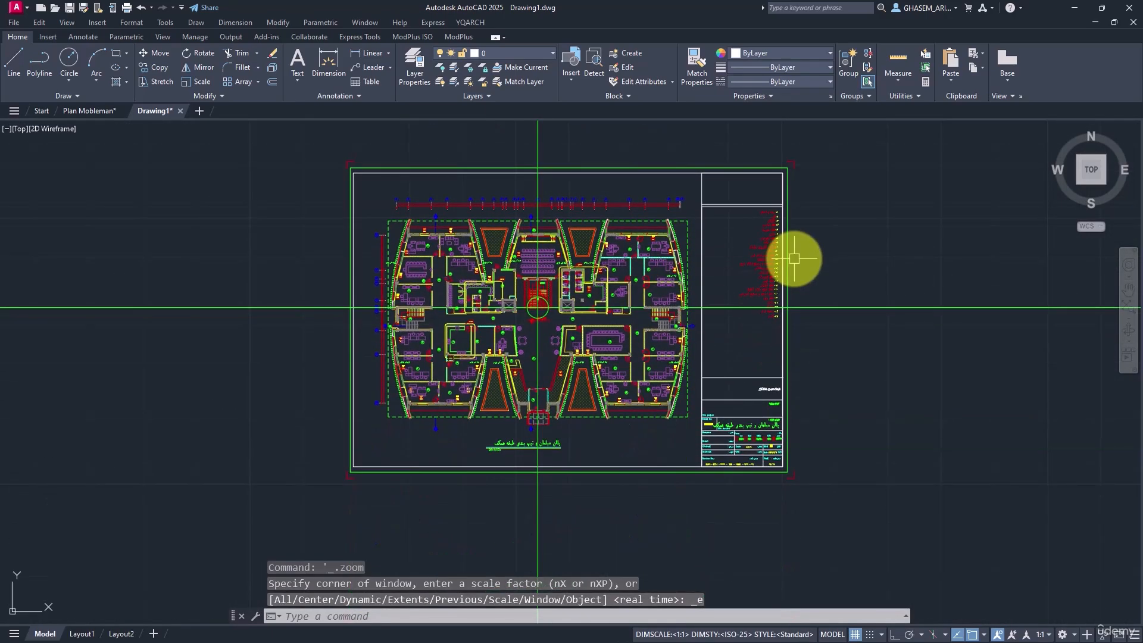
click(811, 377)
click(762, 465)
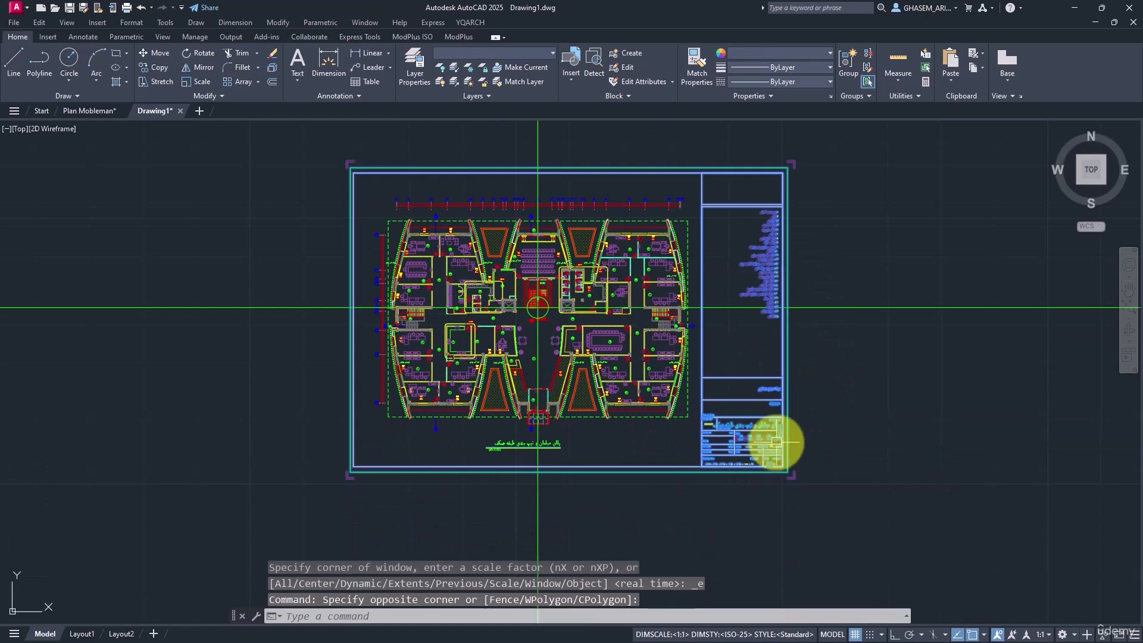
key(Delete)
Step: Delete the plan title and its underline beneath the pasted ground-floor plan
middle_drag(796, 441, 867, 391)
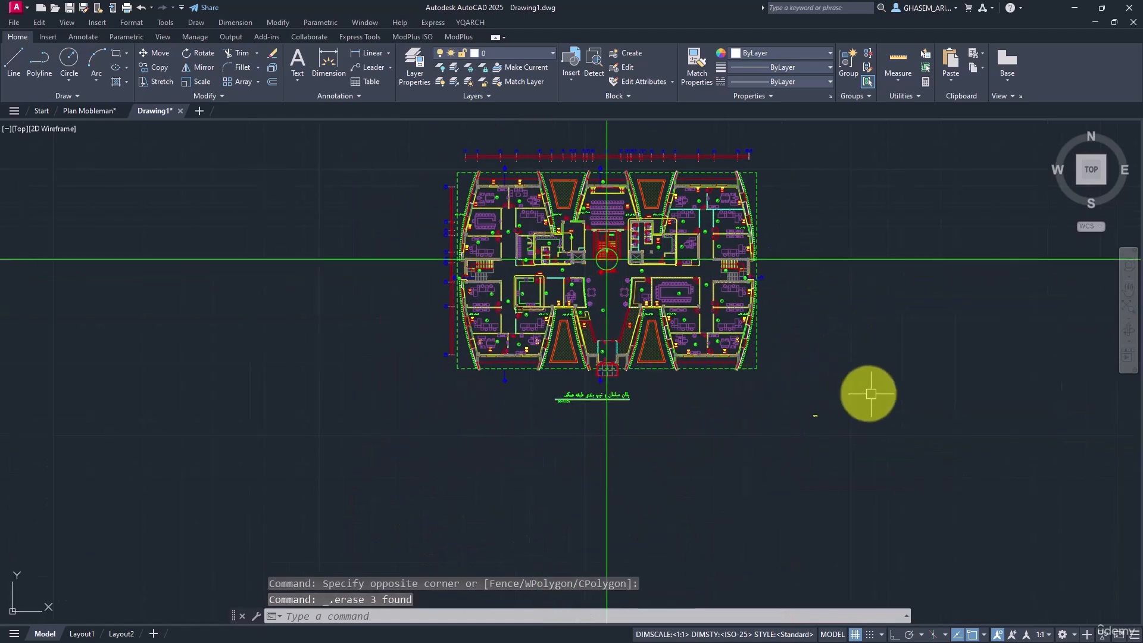
click(549, 390)
click(665, 431)
key(Delete)
middle_drag(511, 389, 601, 424)
scroll(575, 345, up, 8)
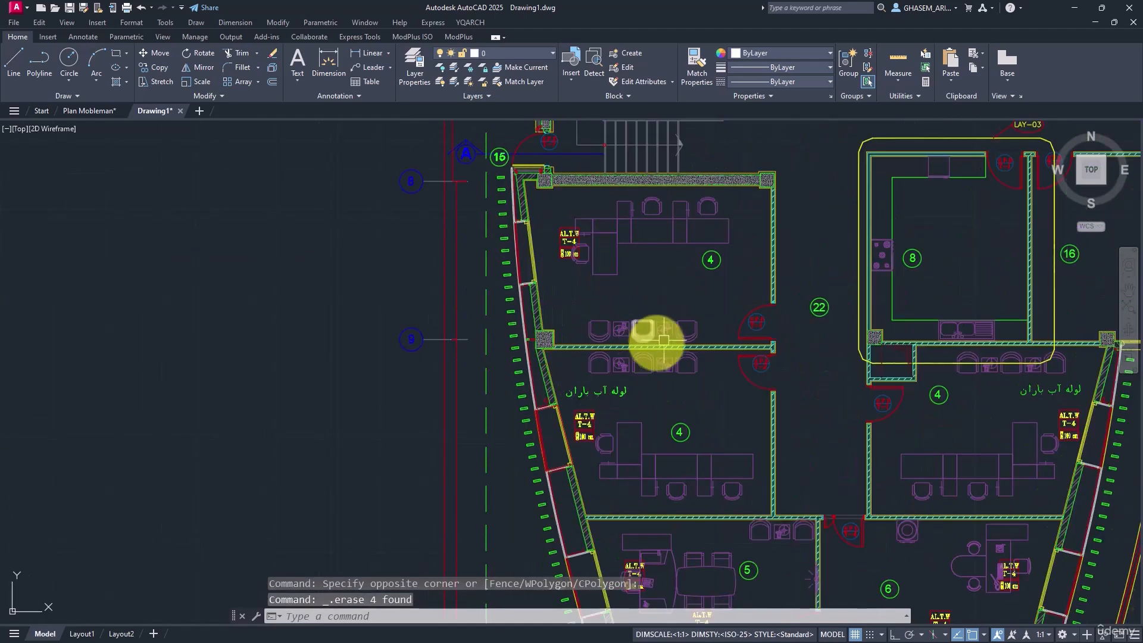
Step: Delete the green circled room-number tags from the ground-floor plan
scroll(655, 299, down, 4)
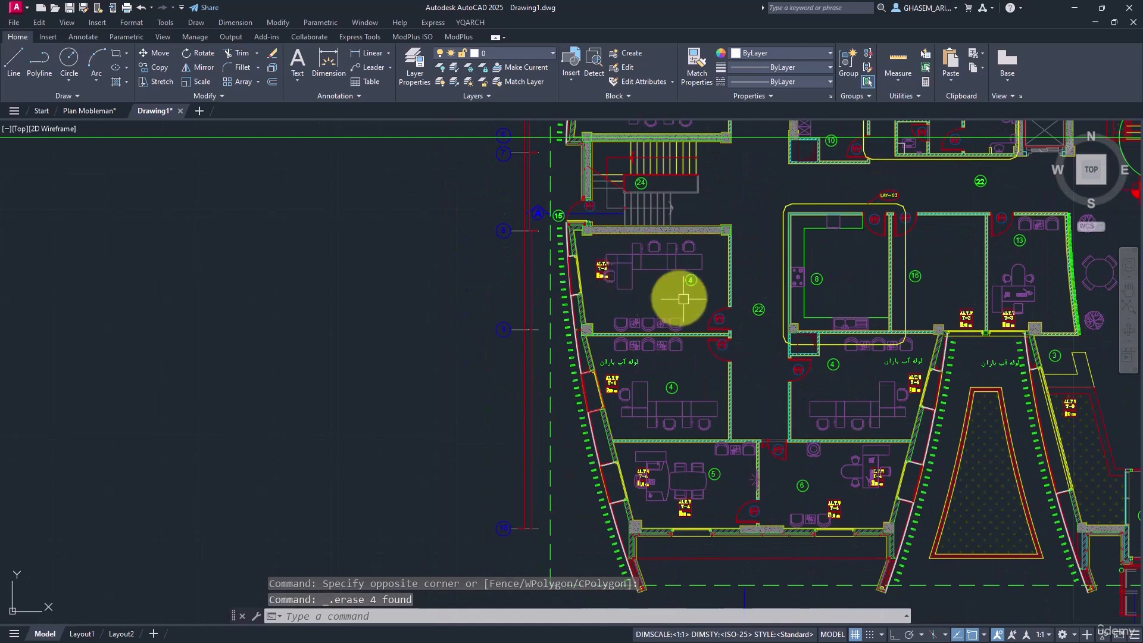
scroll(661, 352, up, 4)
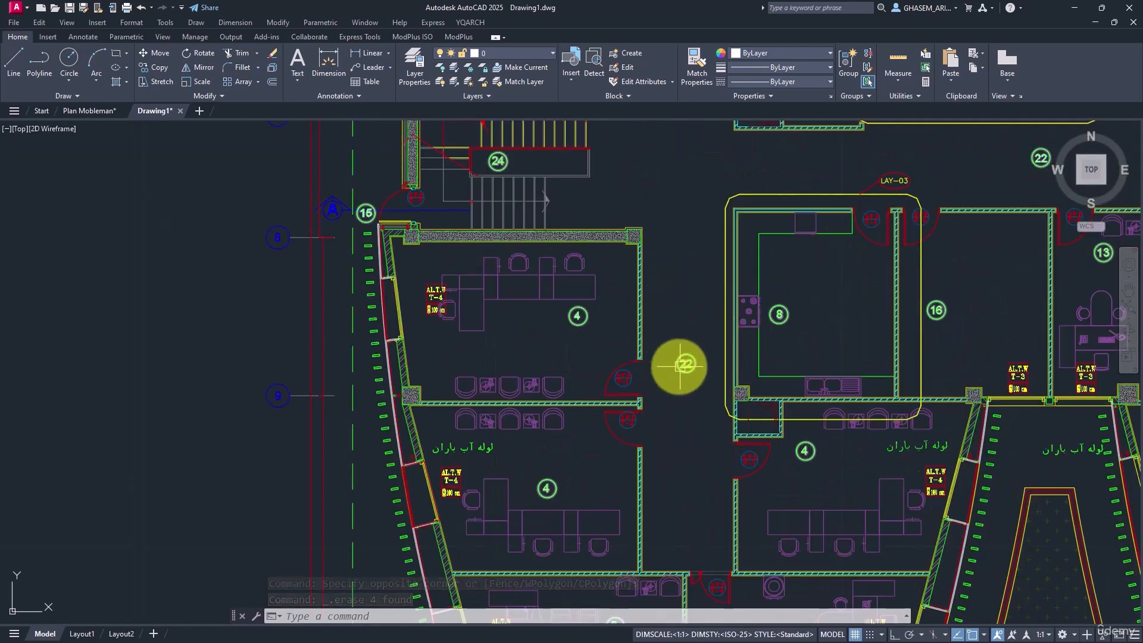
click(697, 340)
click(673, 385)
key(Delete)
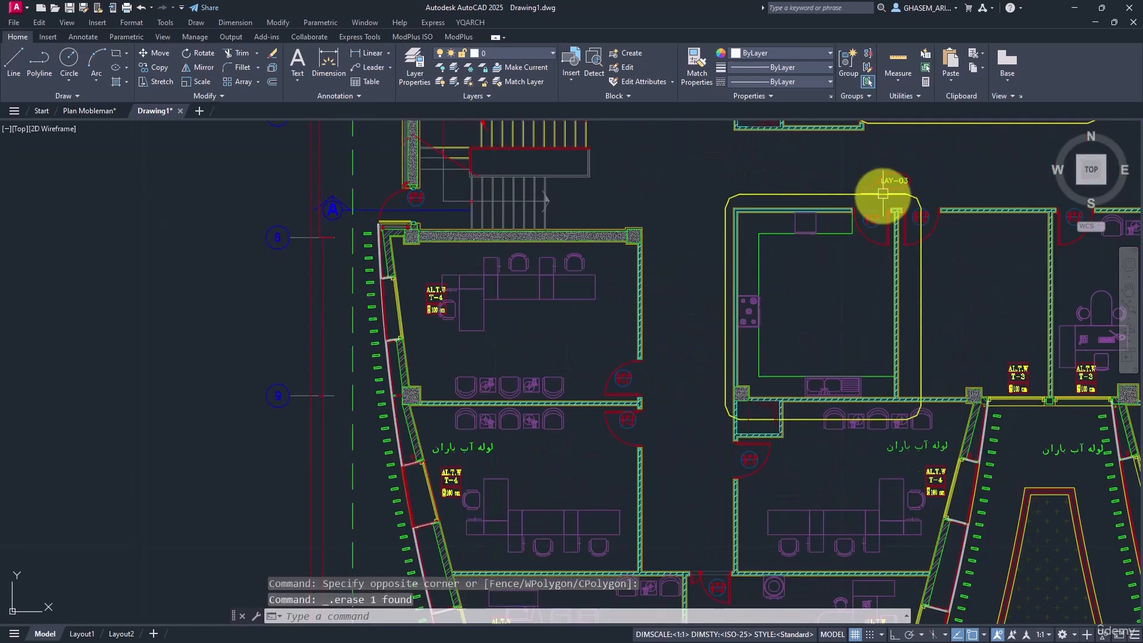
Step: Delete the LAY-03 label and the yellow rounded callout outlines around the kitchen and the restrooms above it
click(918, 160)
click(861, 195)
key(Delete)
scroll(864, 208, down, 2)
mouse_move(914, 140)
middle_down()
mouse_move(804, 345)
mouse_move(702, 359)
middle_up()
scroll(863, 256, up, 4)
click(917, 222)
click(831, 294)
key(Delete)
scroll(828, 297, down, 4)
scroll(964, 255, up, 2)
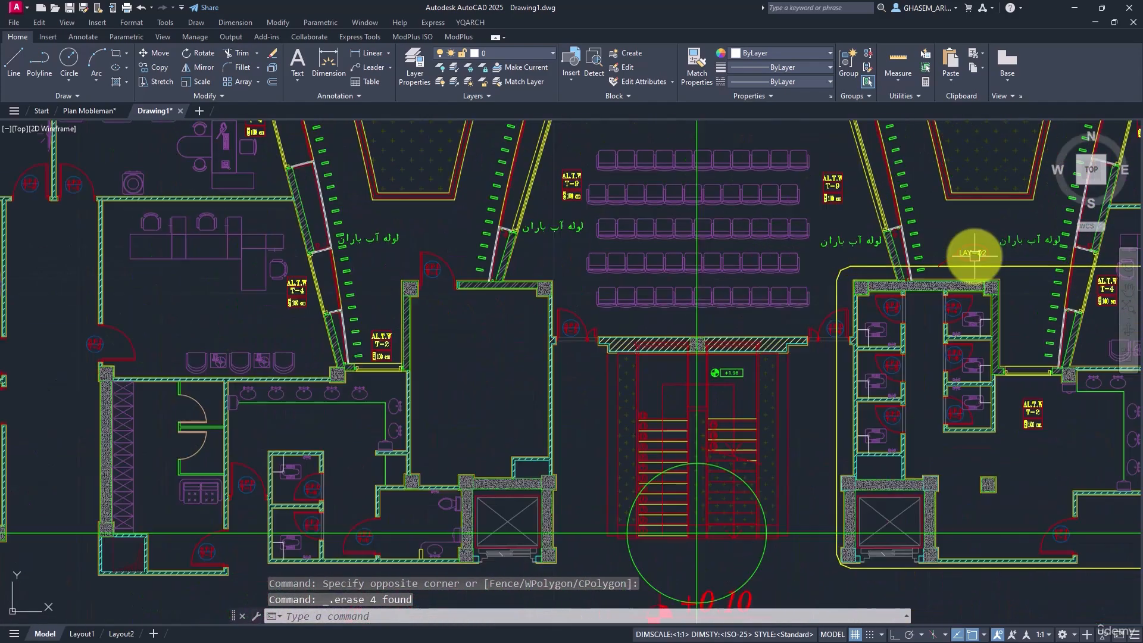
Step: Delete the LAY-02 label and the yellow rounded outline around the restrooms beside the main staircase
click(973, 254)
click(934, 267)
key(Delete)
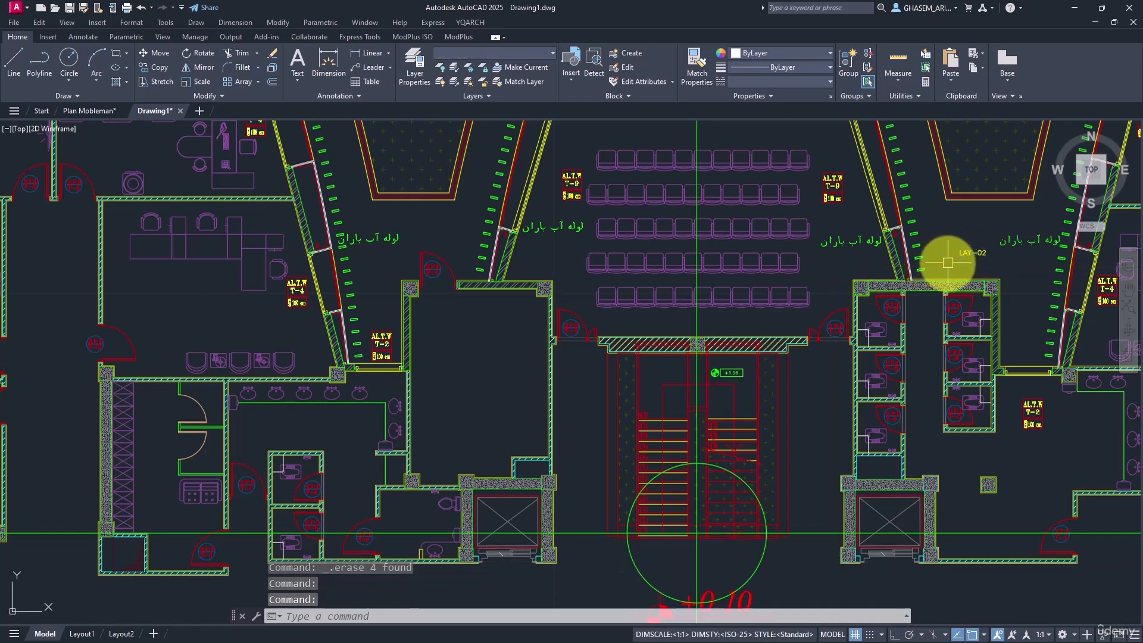
click(952, 255)
click(931, 254)
key(Delete)
scroll(907, 296, down, 5)
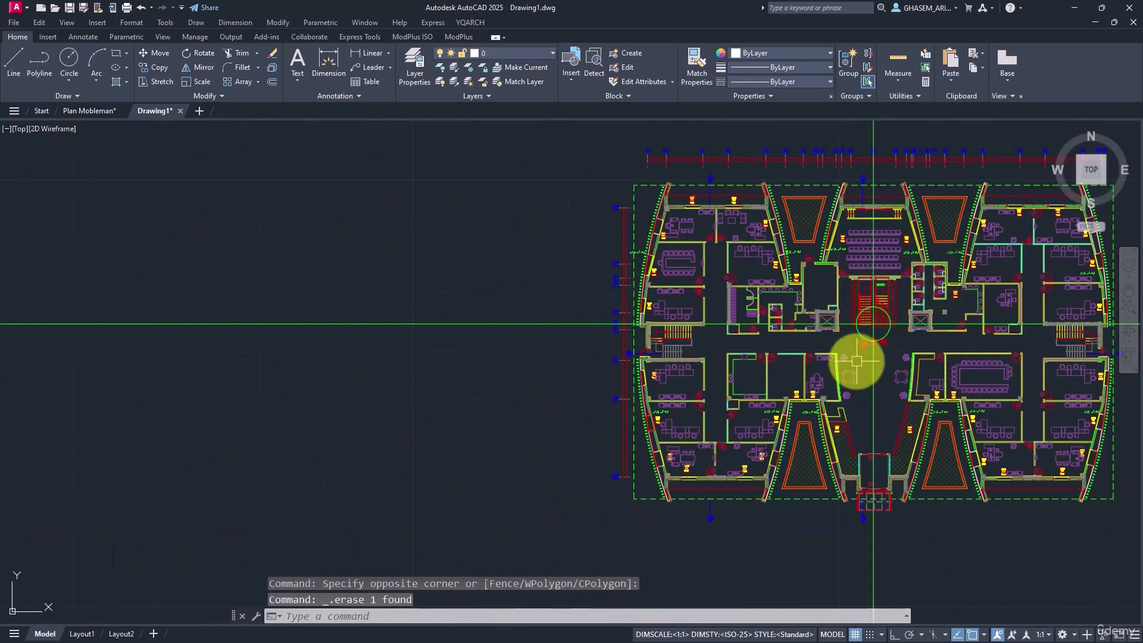
Step: Select the CROSS hatch inside the tapered courtyard with all similar hatches and delete them
scroll(813, 464, up, 4)
scroll(797, 348, up, 3)
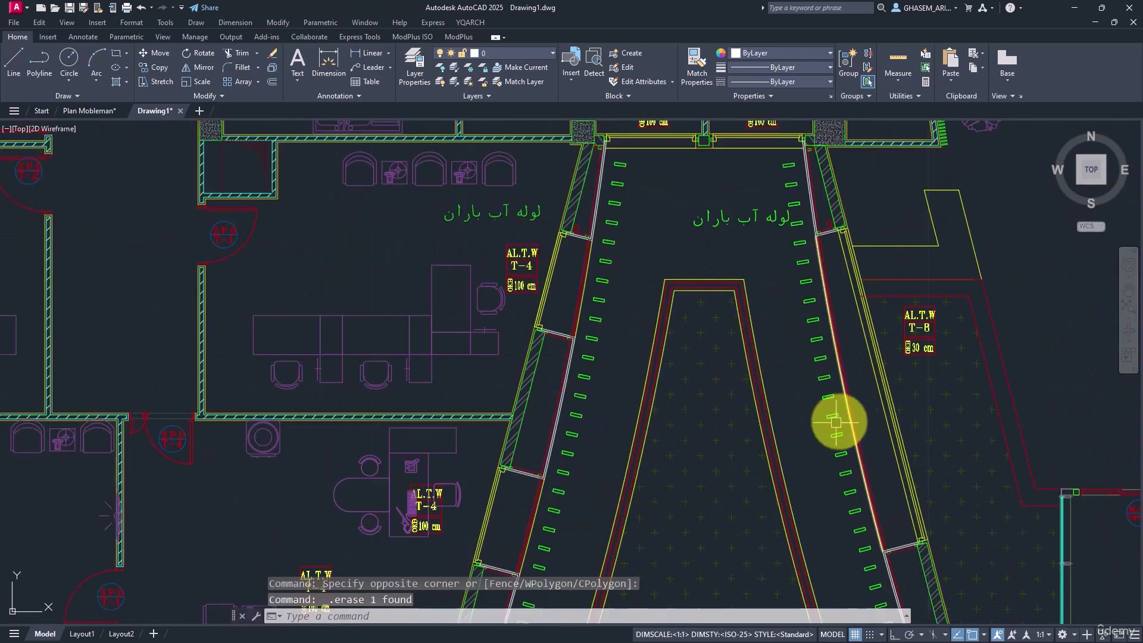
click(722, 393)
right_click(722, 393)
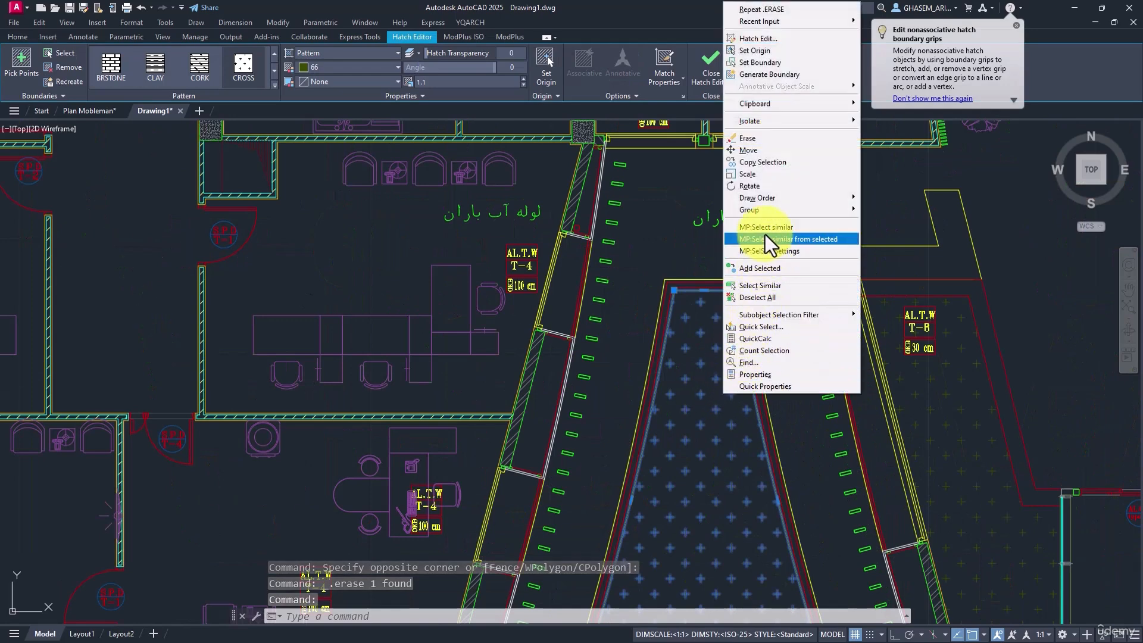
click(768, 288)
key(Delete)
scroll(796, 351, down, 3)
Step: Select the diagonal hatch in the slanted exterior wall with all similar hatches and delete them
scroll(675, 255, up, 6)
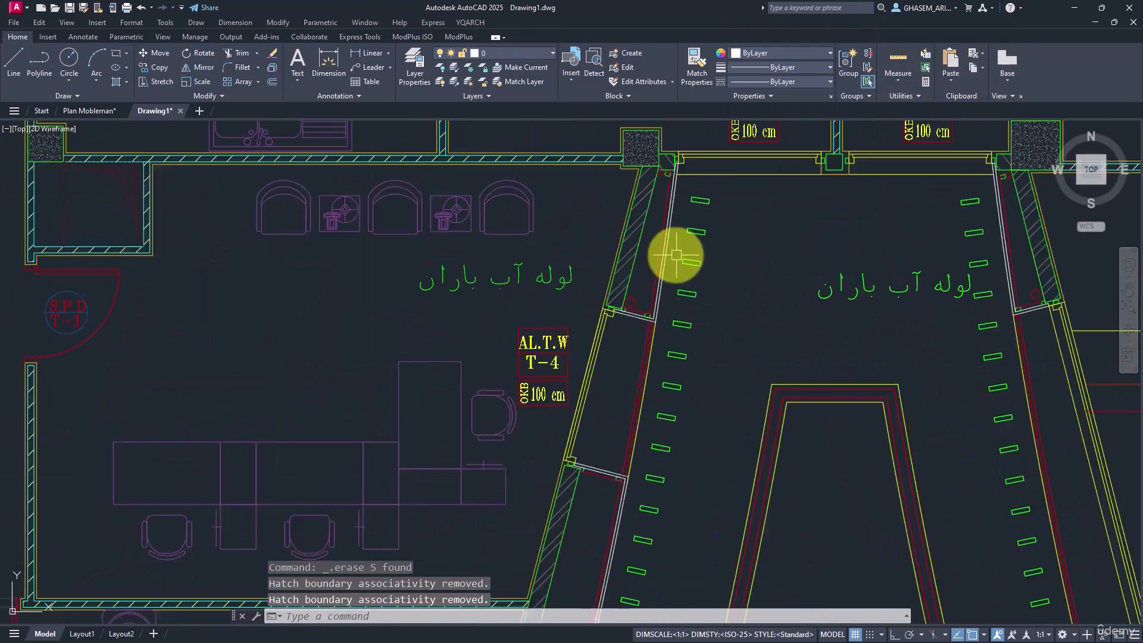
click(620, 197)
right_click(805, 197)
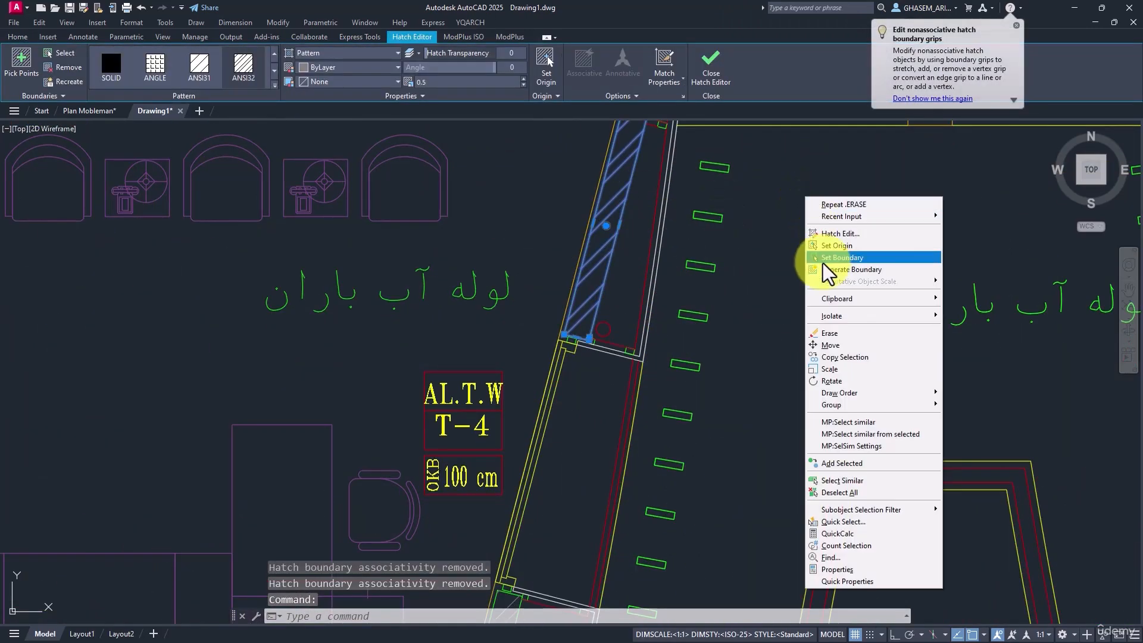
click(860, 479)
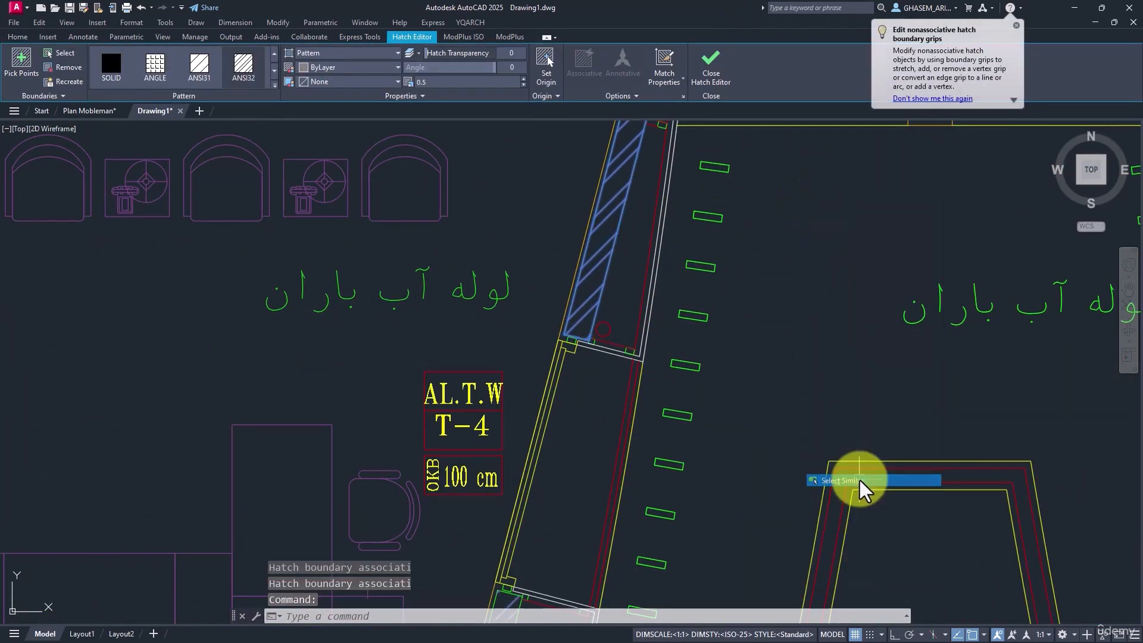
key(Delete)
scroll(774, 410, down, 5)
Step: Delete the remaining partition-wall hatches by selecting all those similar to the one beside the kitchen
scroll(711, 285, up, 4)
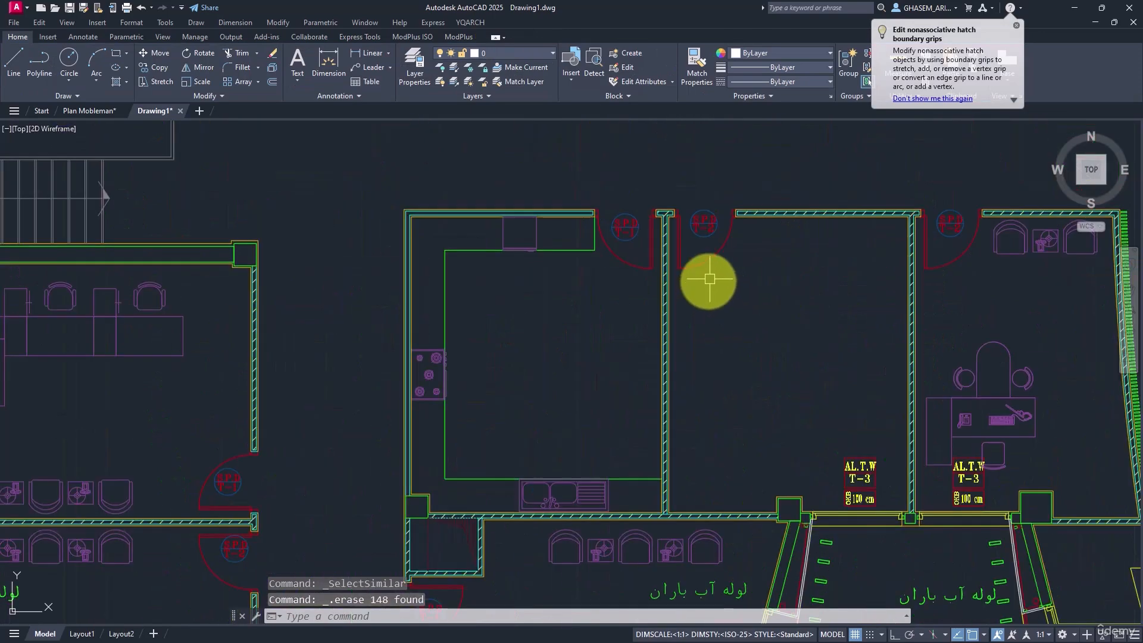
scroll(839, 225, up, 7)
click(872, 181)
scroll(816, 280, down, 5)
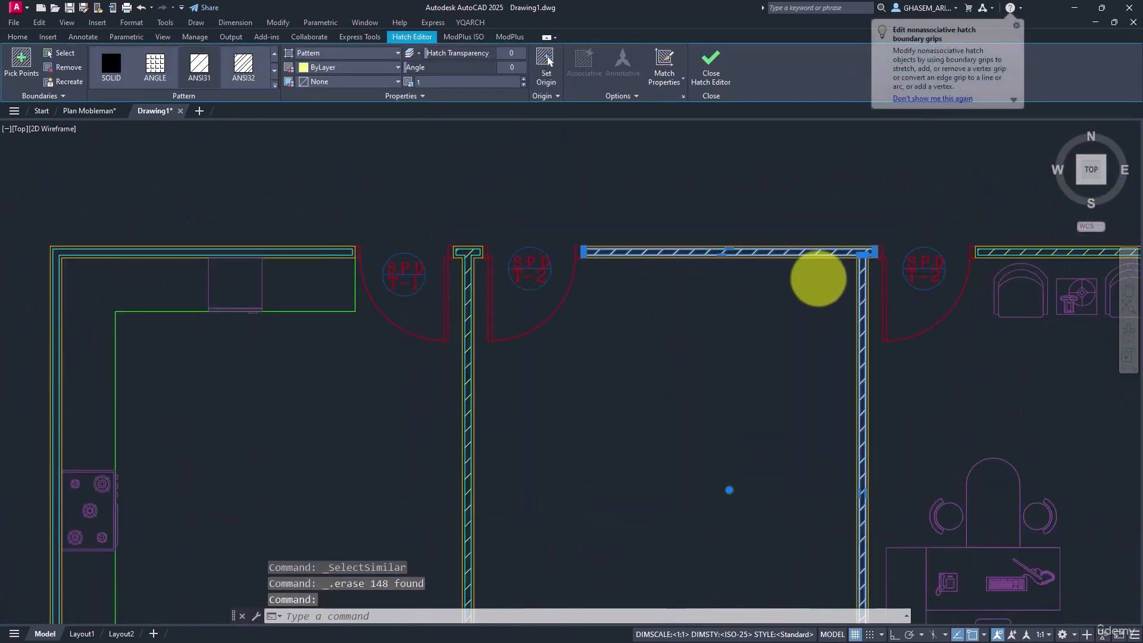
right_click(791, 221)
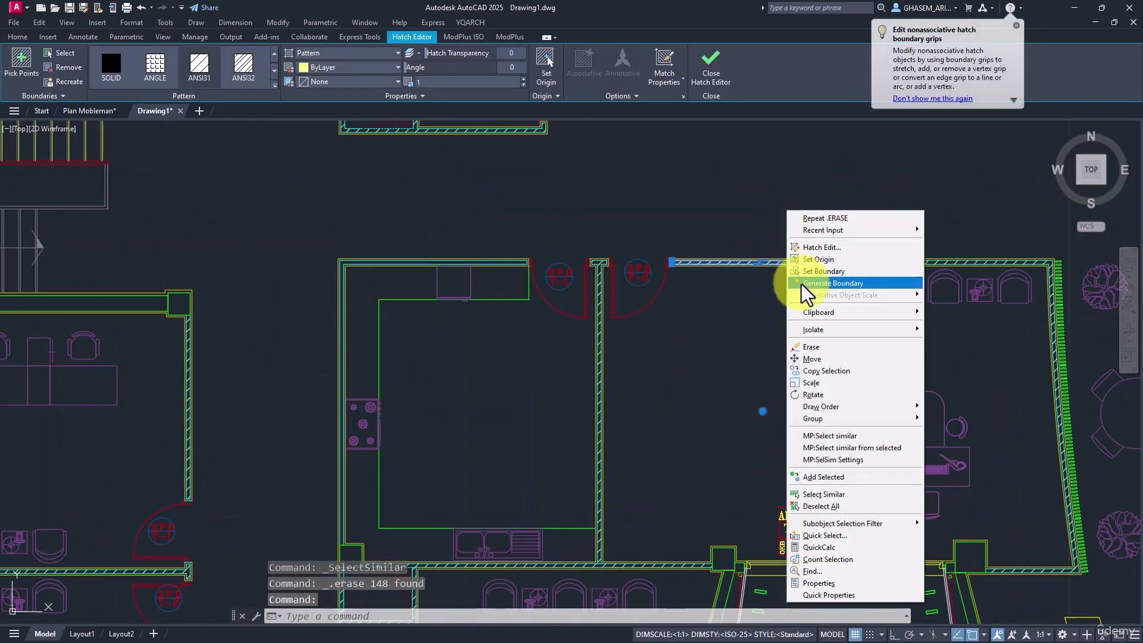
click(827, 494)
key(Delete)
scroll(726, 386, down, 5)
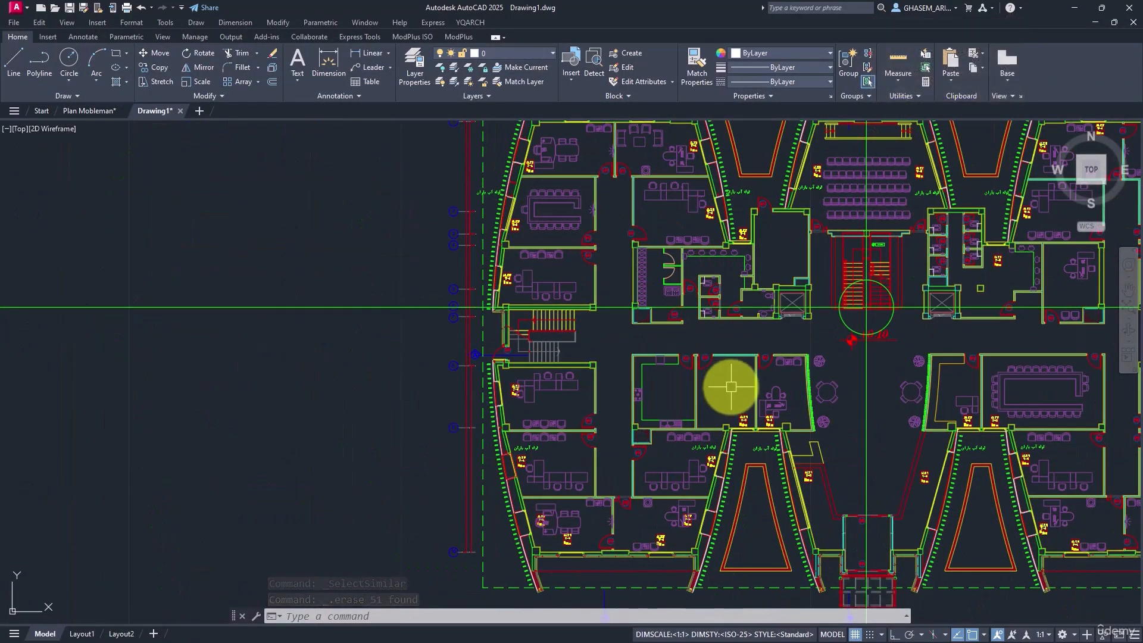
Step: Open the block holding the grid bubbles and dimension lines around the plan in the Block Editor
middle_drag(600, 367, 549, 349)
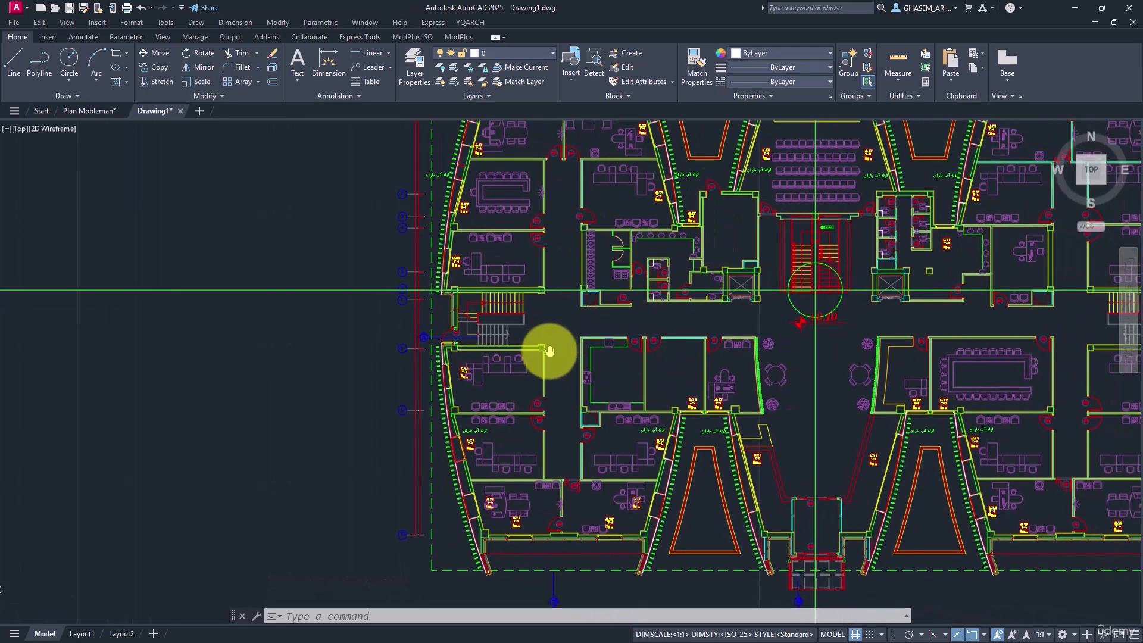
scroll(400, 247, up, 5)
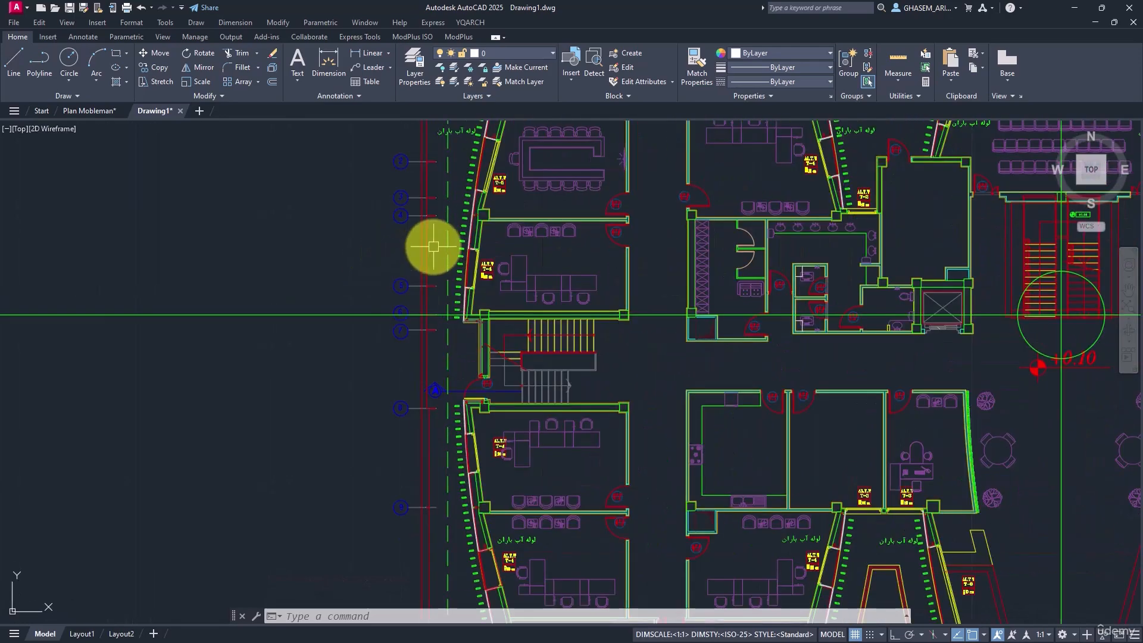
click(413, 242)
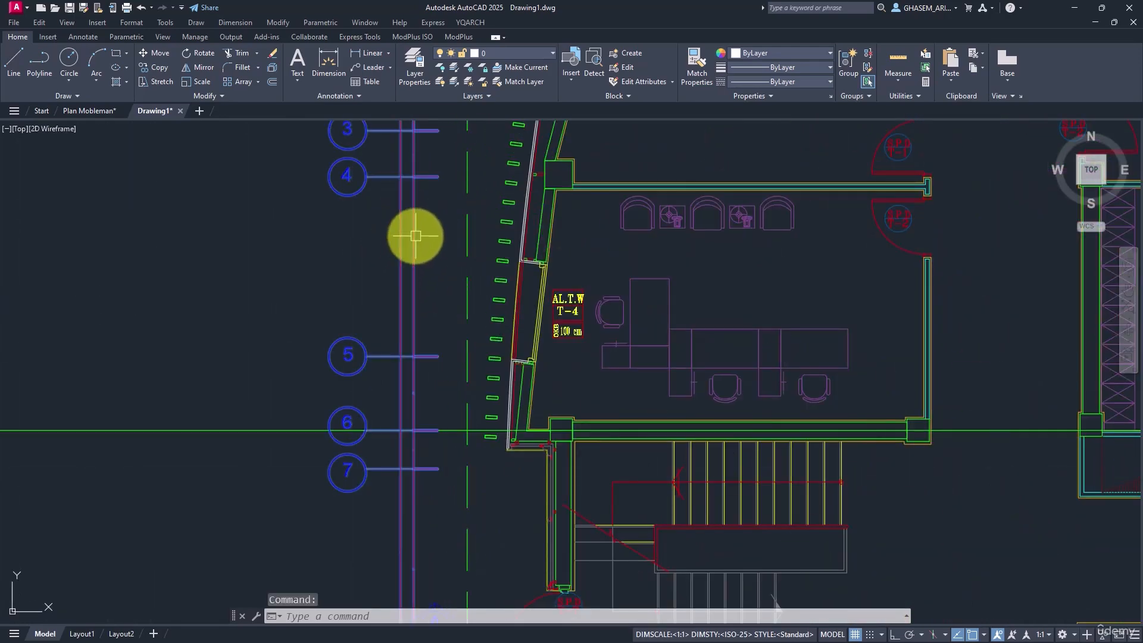
scroll(429, 262, down, 5)
middle_drag(461, 205, 473, 418)
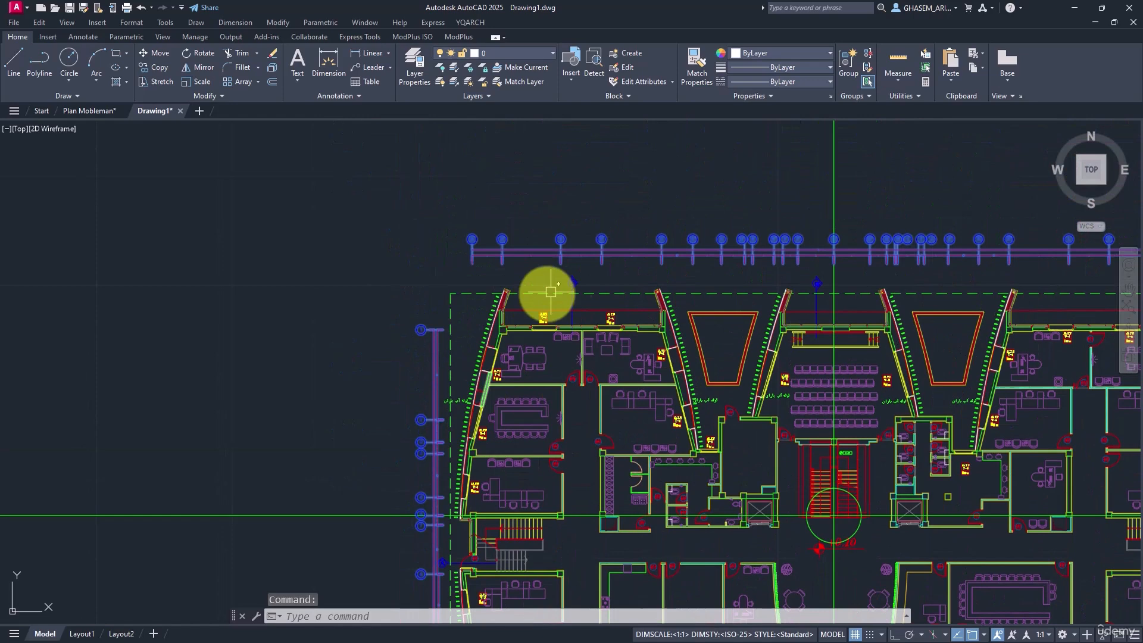
double_click(575, 251)
click(557, 408)
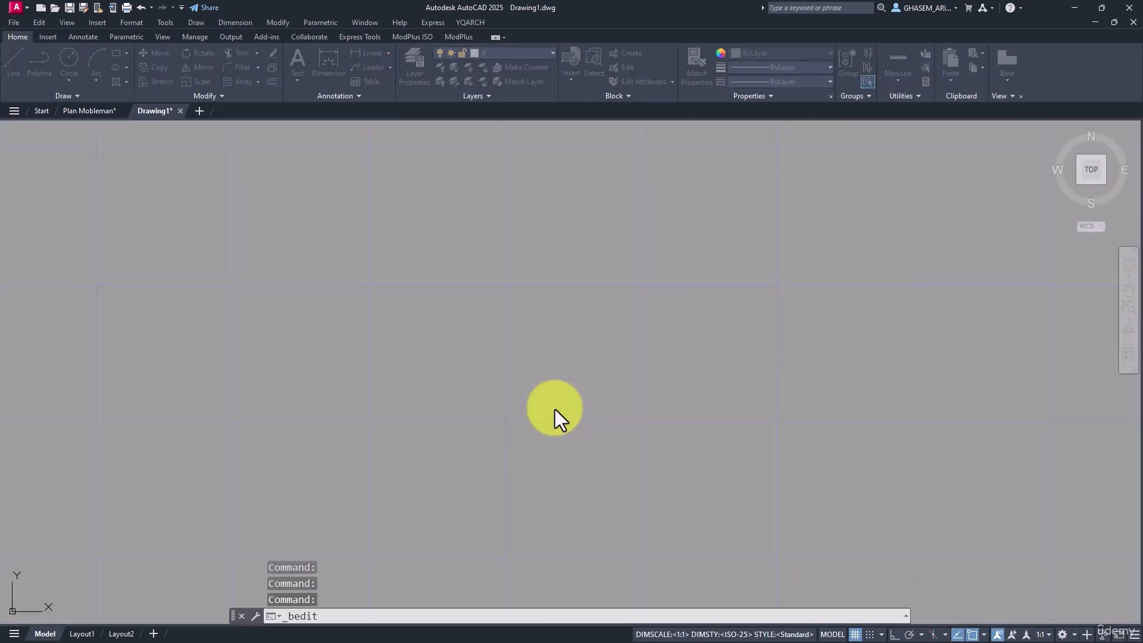
Step: Delete all dimensions inside the grid block, then close the Block Editor with the changes saved
right_click(454, 207)
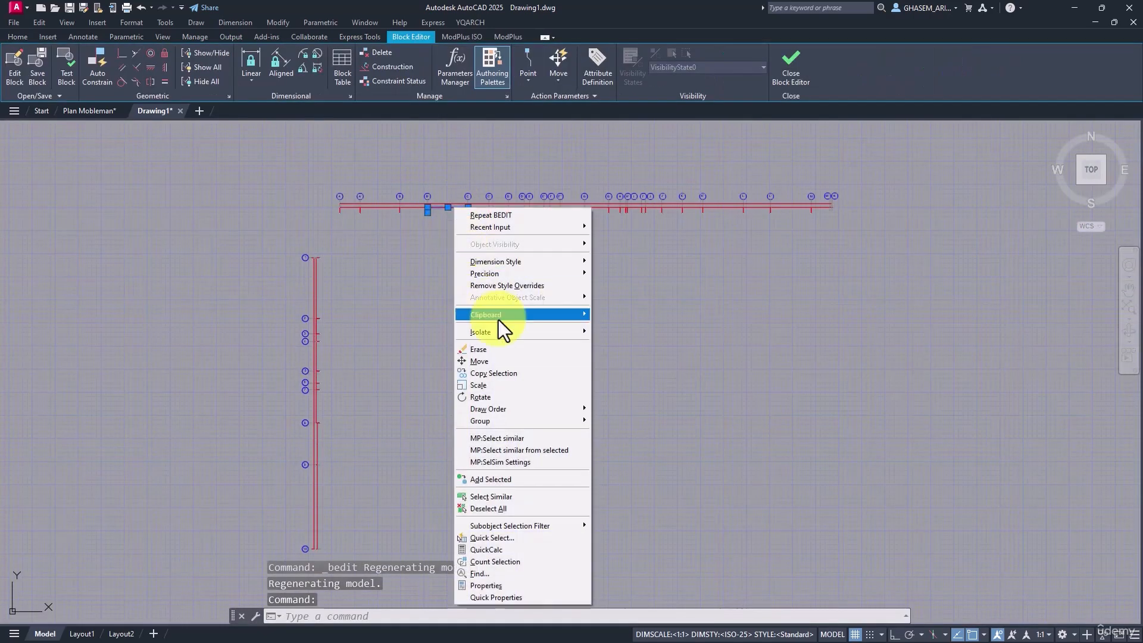
click(511, 497)
key(Delete)
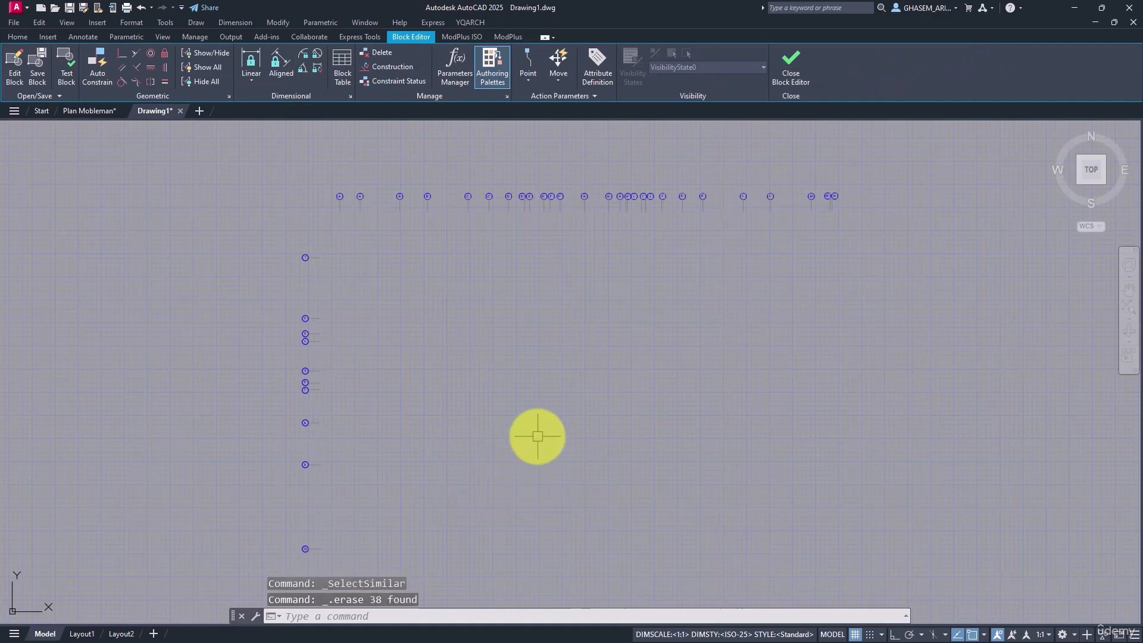
click(784, 70)
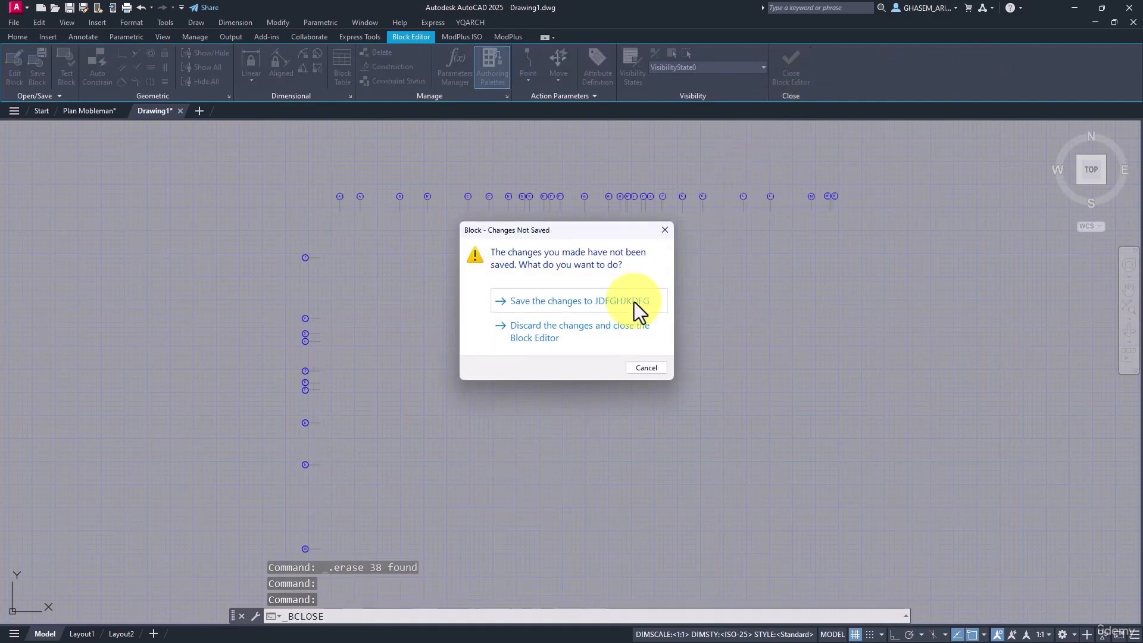
click(537, 301)
Step: Delete the blue section-line markers above the plan and beside its east edge
scroll(685, 281, up, 3)
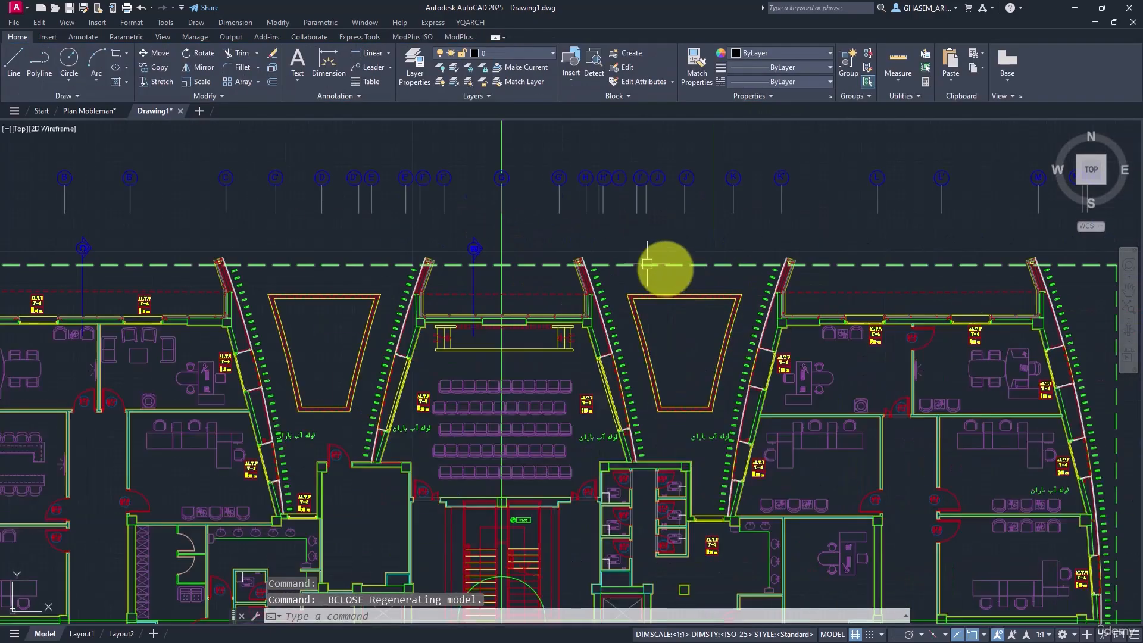
scroll(493, 240, up, 1)
click(474, 230)
click(447, 266)
key(Delete)
scroll(491, 235, down, 1)
scroll(594, 401, down, 5)
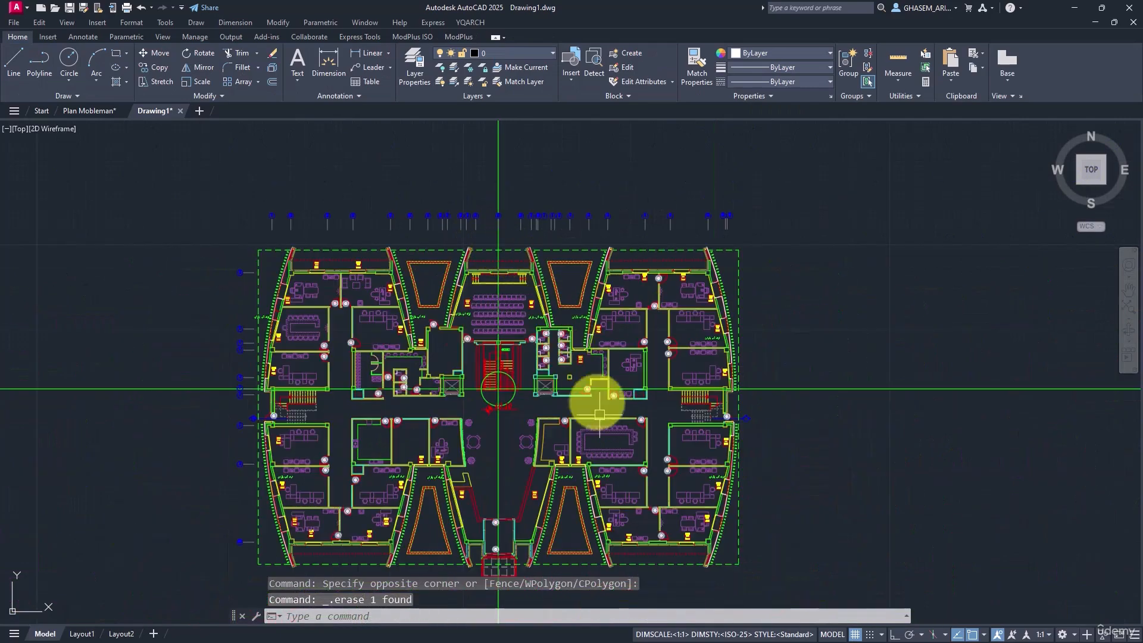
scroll(765, 416, up, 5)
click(738, 386)
click(704, 432)
scroll(651, 466, down, 5)
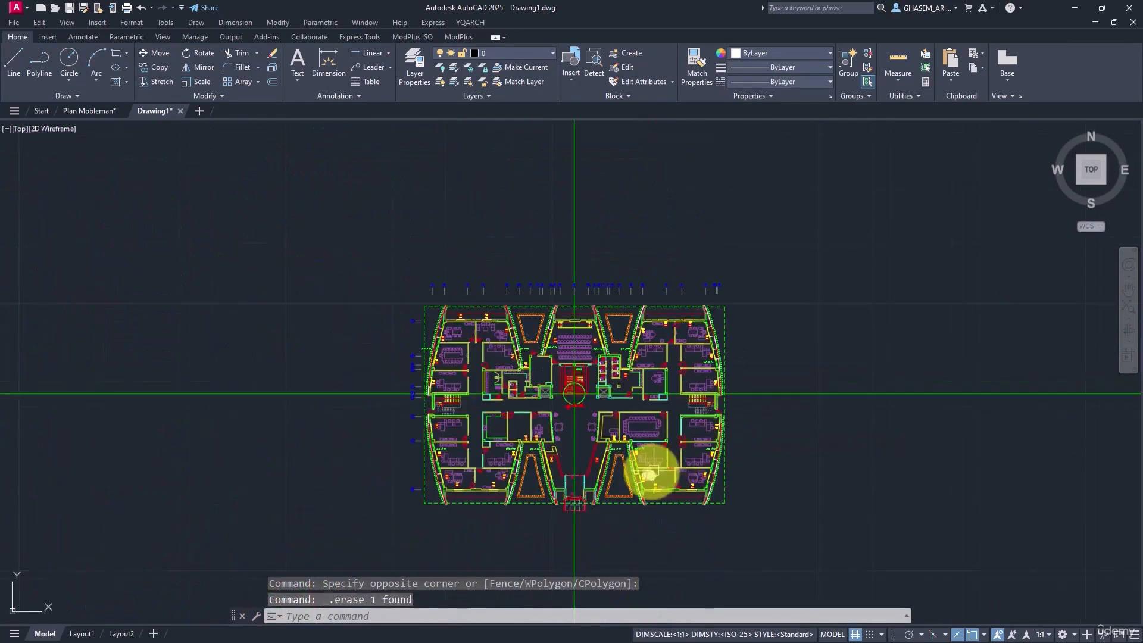
Step: Examine the plan's west side and upper rooms for leftover objects, and look through the layer list
scroll(742, 434, up, 3)
scroll(454, 373, up, 2)
middle_drag(454, 372, 842, 435)
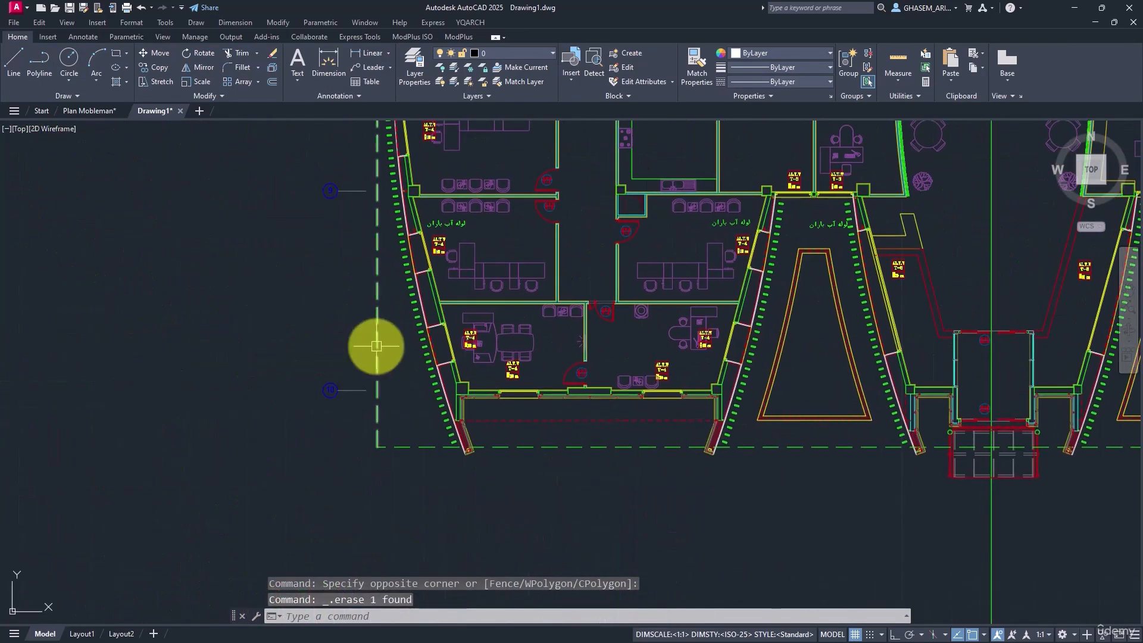
middle_drag(370, 327, 457, 593)
middle_drag(454, 339, 453, 438)
scroll(428, 365, down, 5)
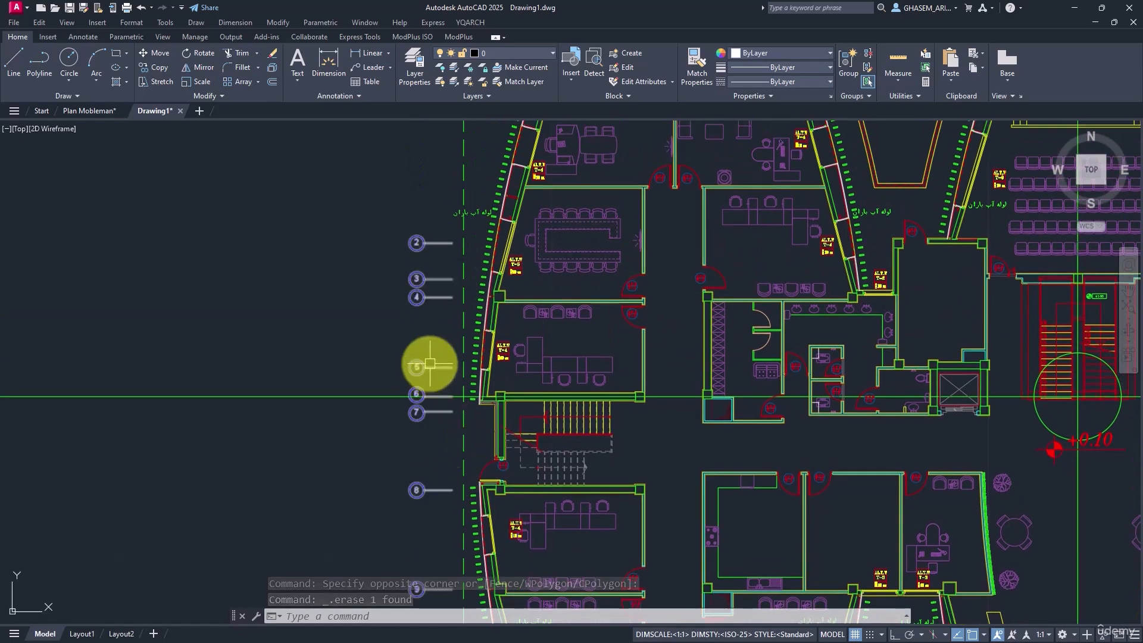
scroll(580, 286, up, 4)
scroll(484, 260, up, 2)
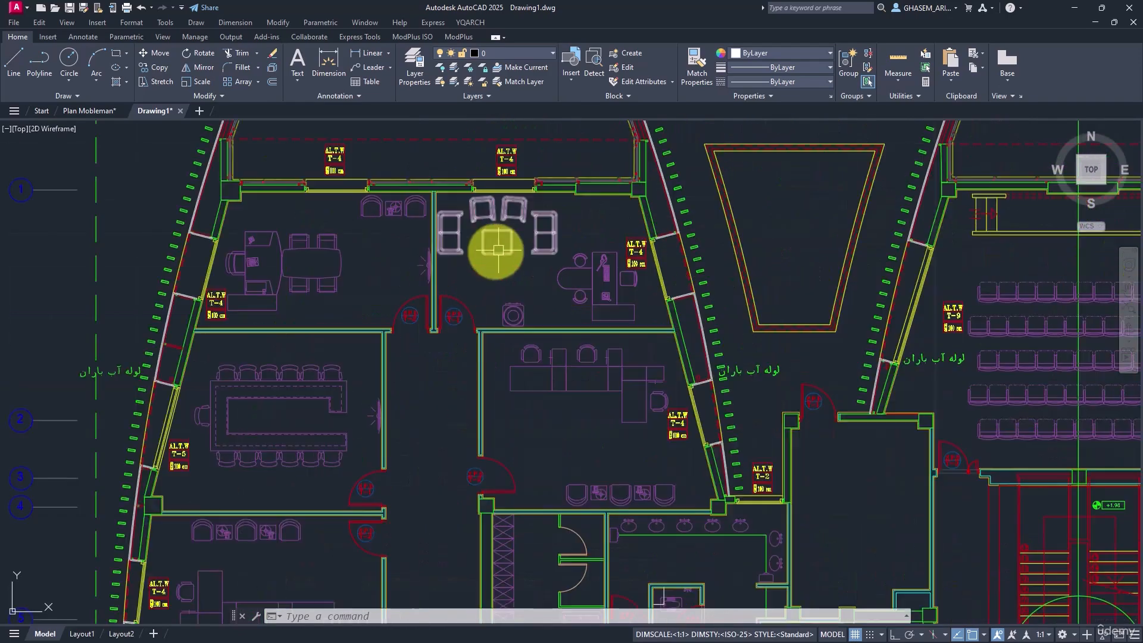
middle_drag(514, 252, 586, 285)
click(505, 55)
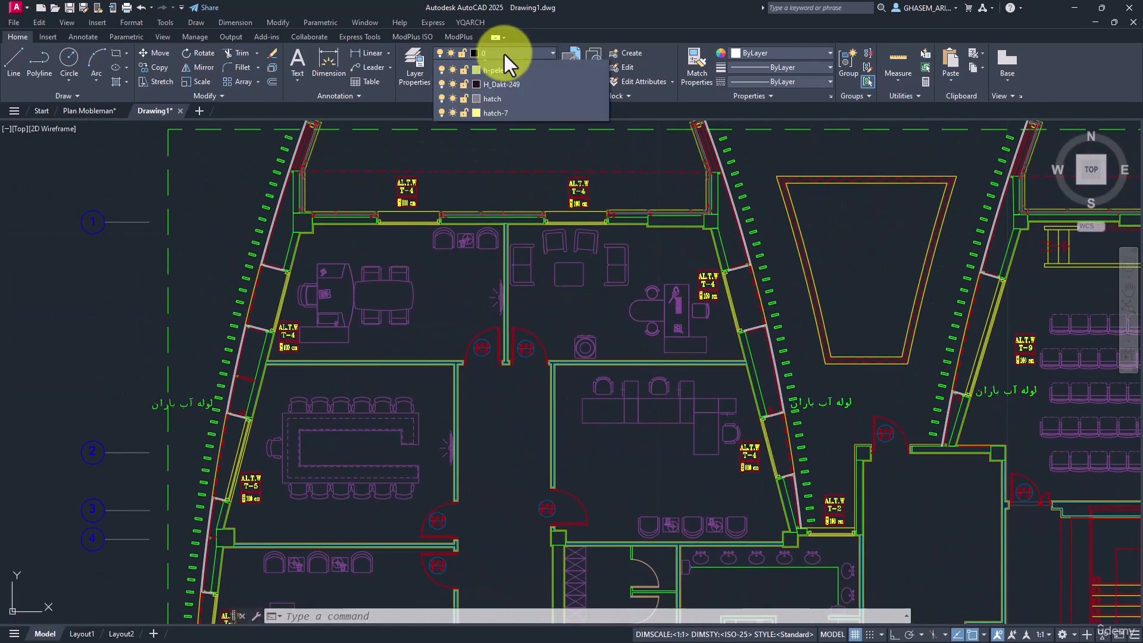
click(505, 55)
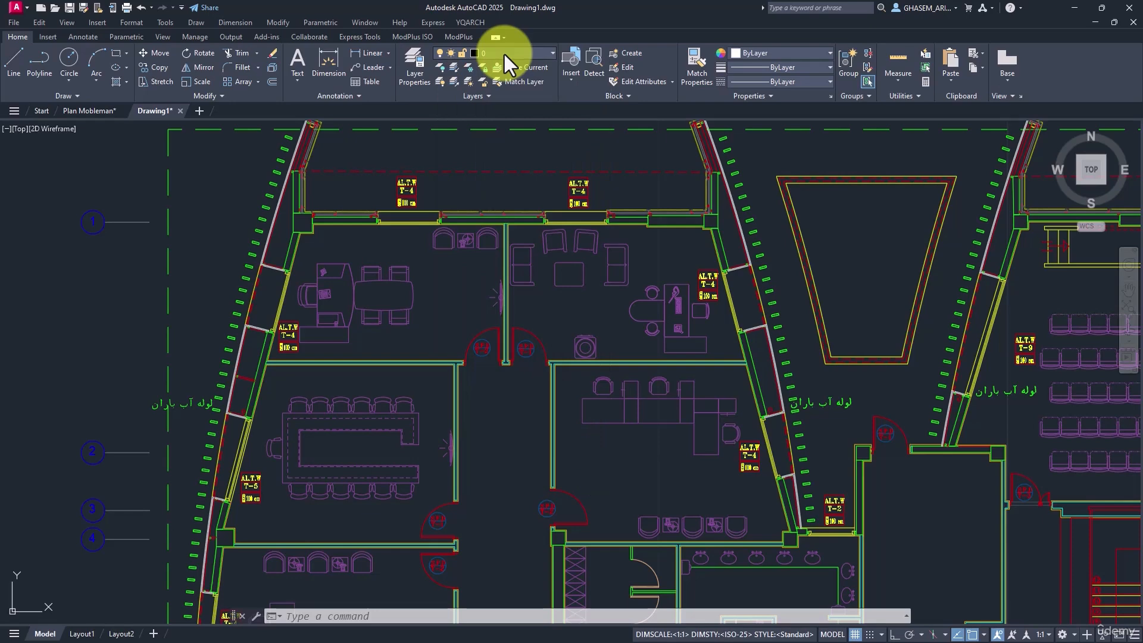
Step: Select the sofa set in the upper office together with similar objects and delete it
right_click(610, 266)
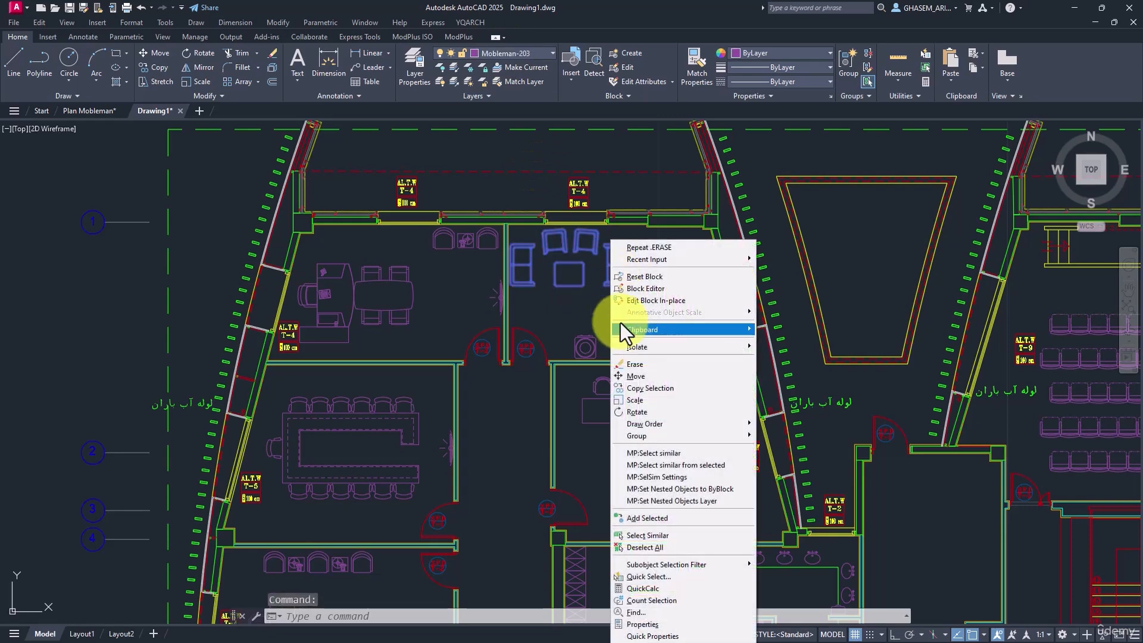
click(644, 536)
key(Delete)
Step: Select the remaining desk furniture in the same office with all similar objects and delete them
click(673, 270)
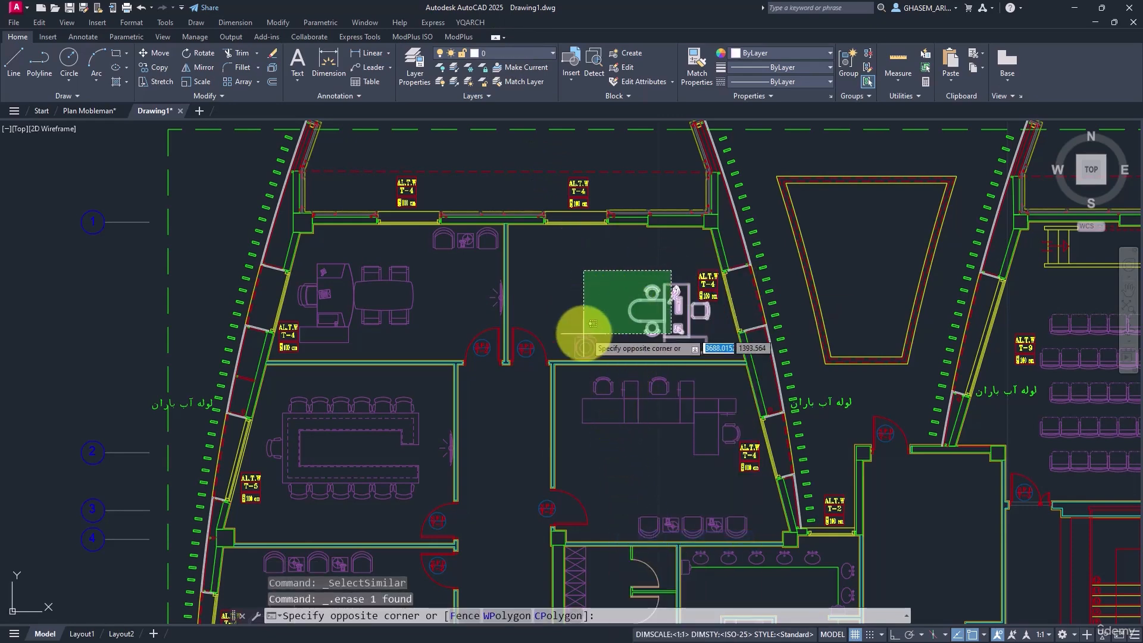
click(568, 344)
right_click(576, 291)
click(607, 516)
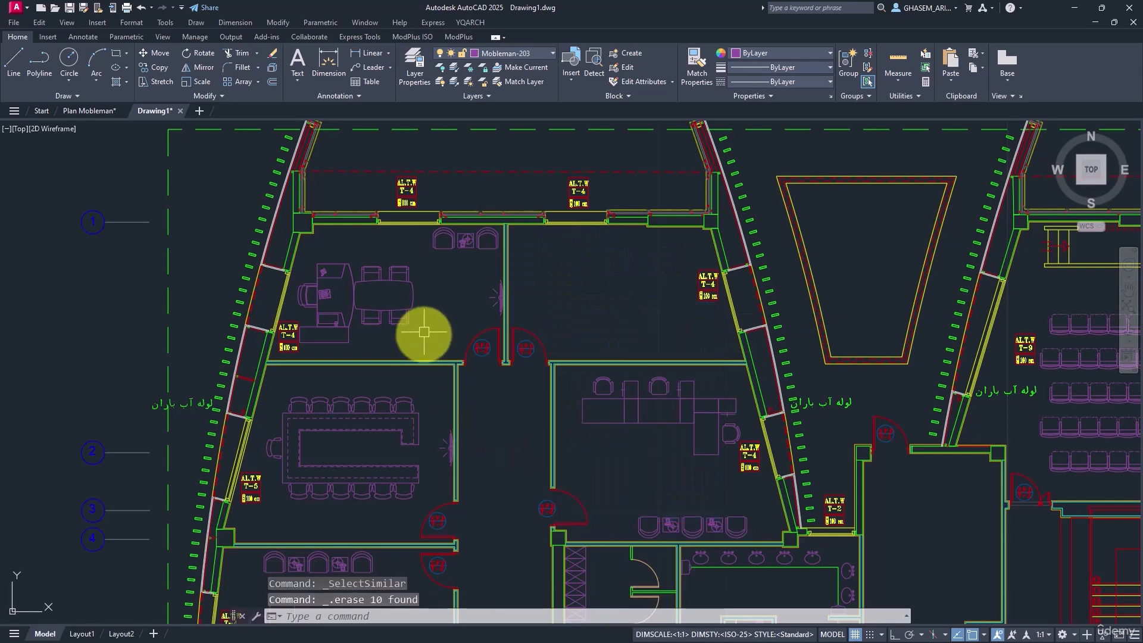
key(Delete)
Step: Select the desk set and small side table in the upper west office with all similar objects and delete them
click(470, 258)
click(462, 245)
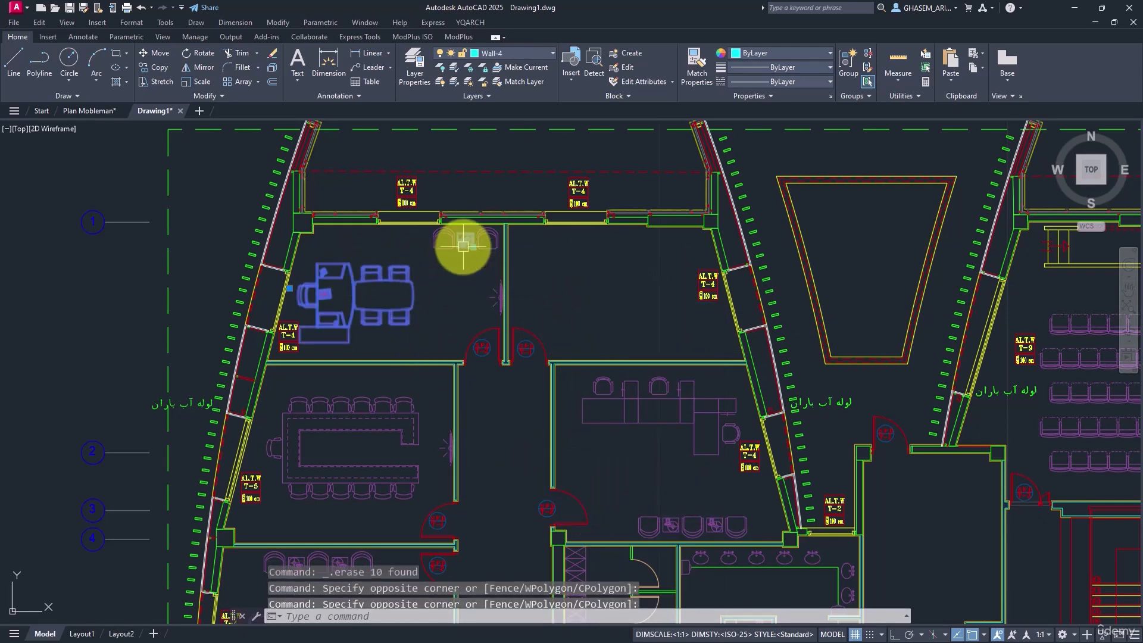
right_click(463, 247)
click(500, 473)
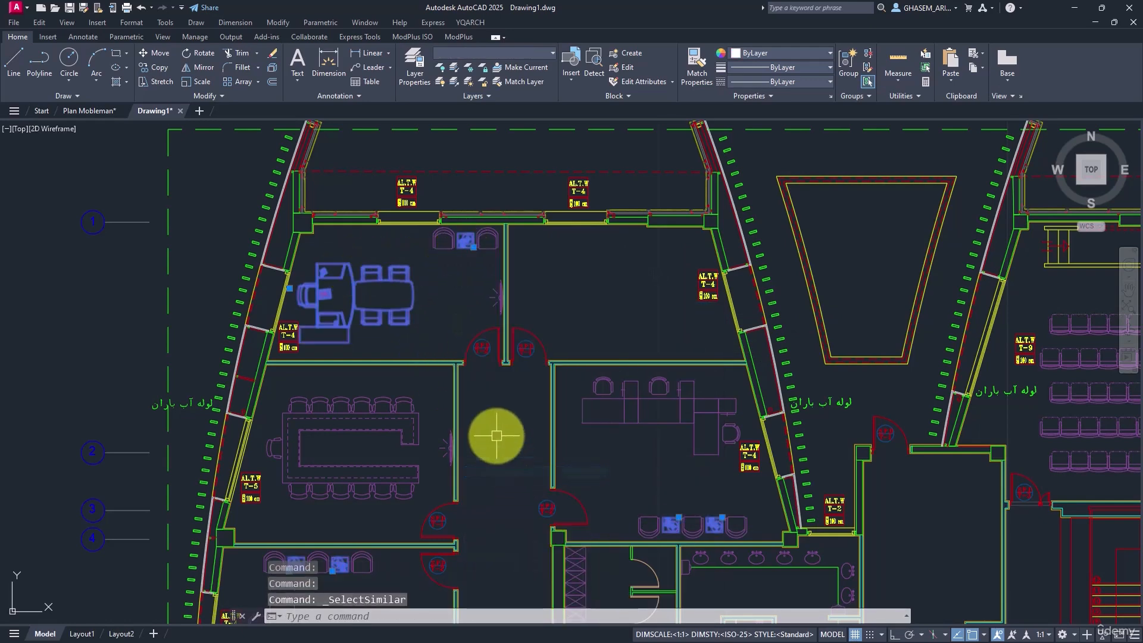
key(Delete)
Step: Delete the two armchairs and the wall-mounted fixture on the partition in that office, together with all similar objects
click(472, 242)
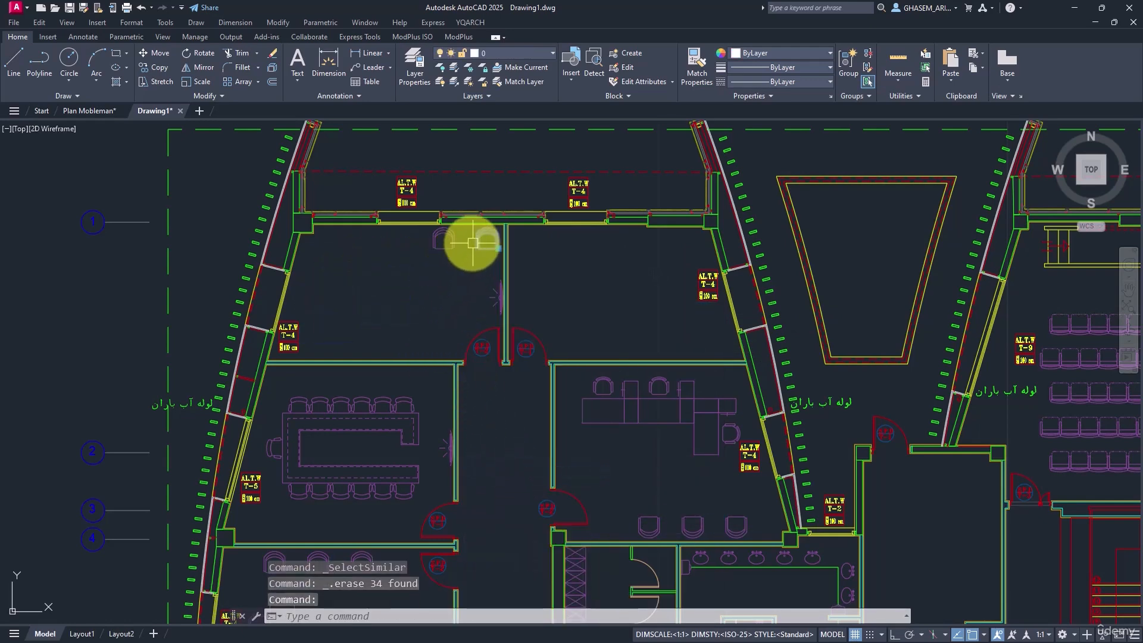
click(505, 304)
right_click(473, 288)
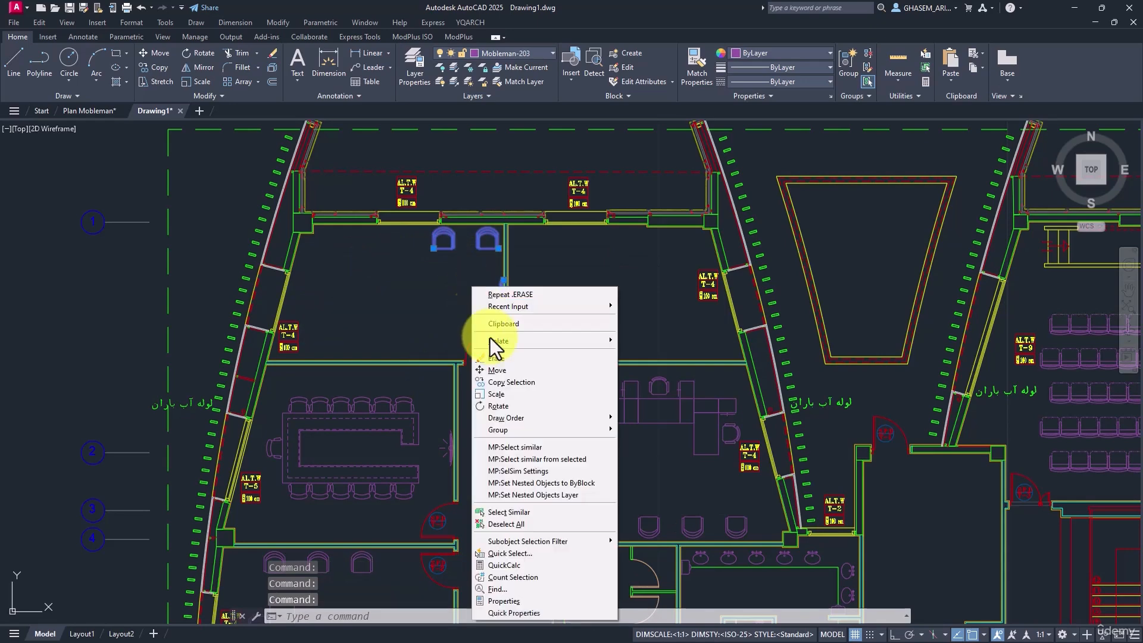
click(509, 512)
key(Delete)
Step: Delete the conference table with its chairs from the west meeting room, including any similar blocks
click(377, 396)
right_click(379, 403)
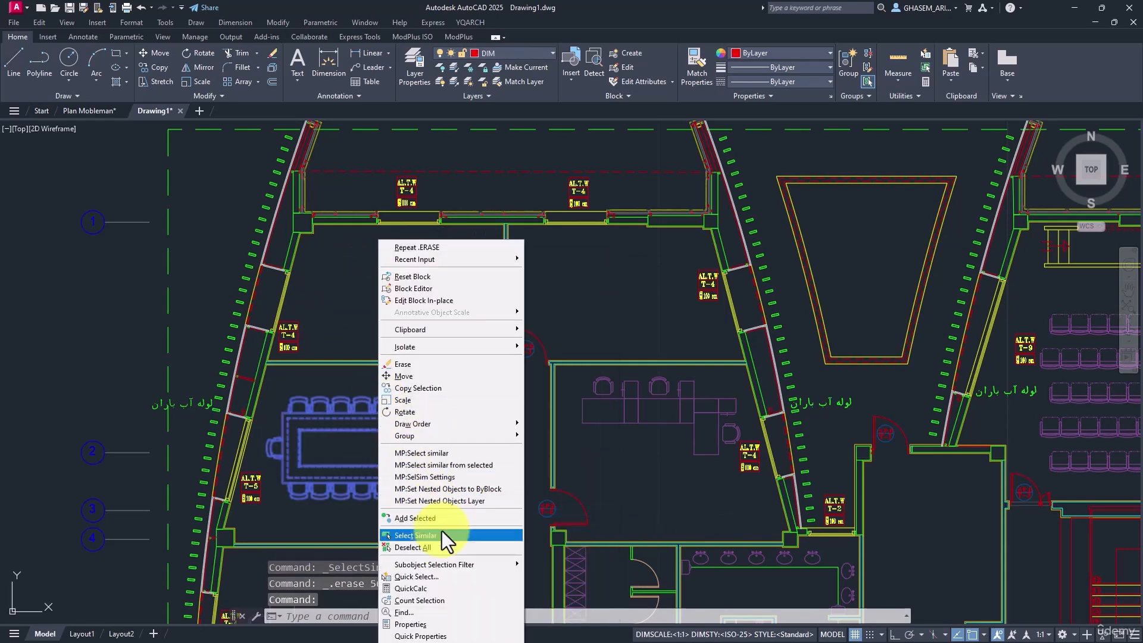
click(439, 534)
key(Delete)
Step: Select the L-shaped desk group in the room east of the corridor with all similar objects and delete it
click(633, 416)
right_click(633, 417)
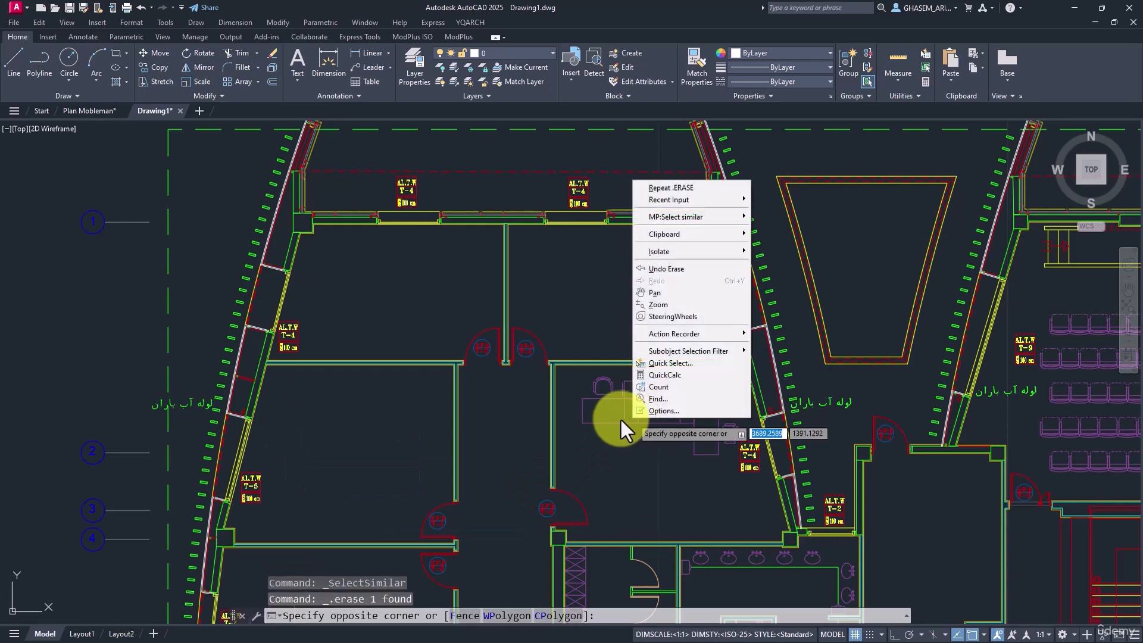
click(605, 395)
right_click(606, 439)
click(619, 535)
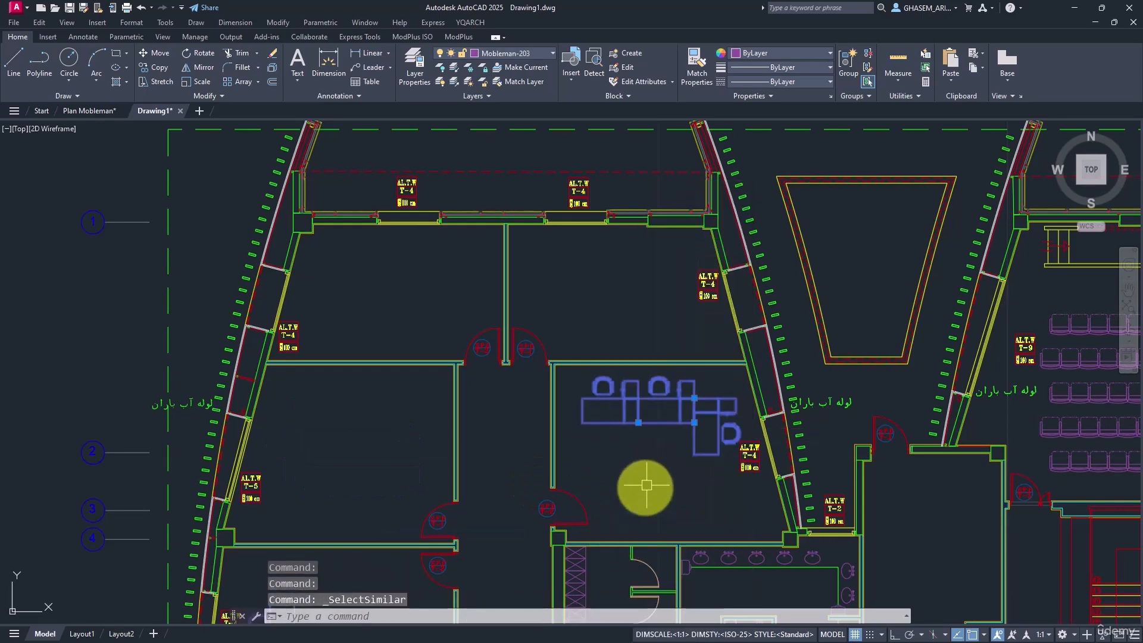
key(Delete)
Step: Delete the column of crossed locker units along the west wall of the room beside the washroom
scroll(673, 440, down, 6)
scroll(644, 324, up, 4)
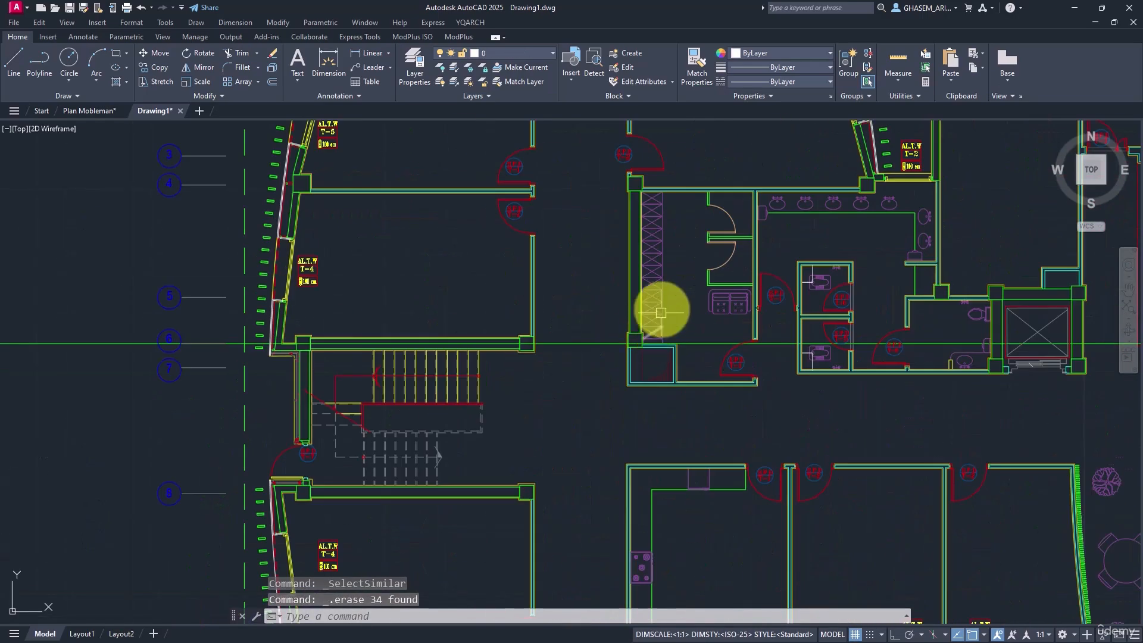
scroll(669, 198, up, 2)
click(669, 194)
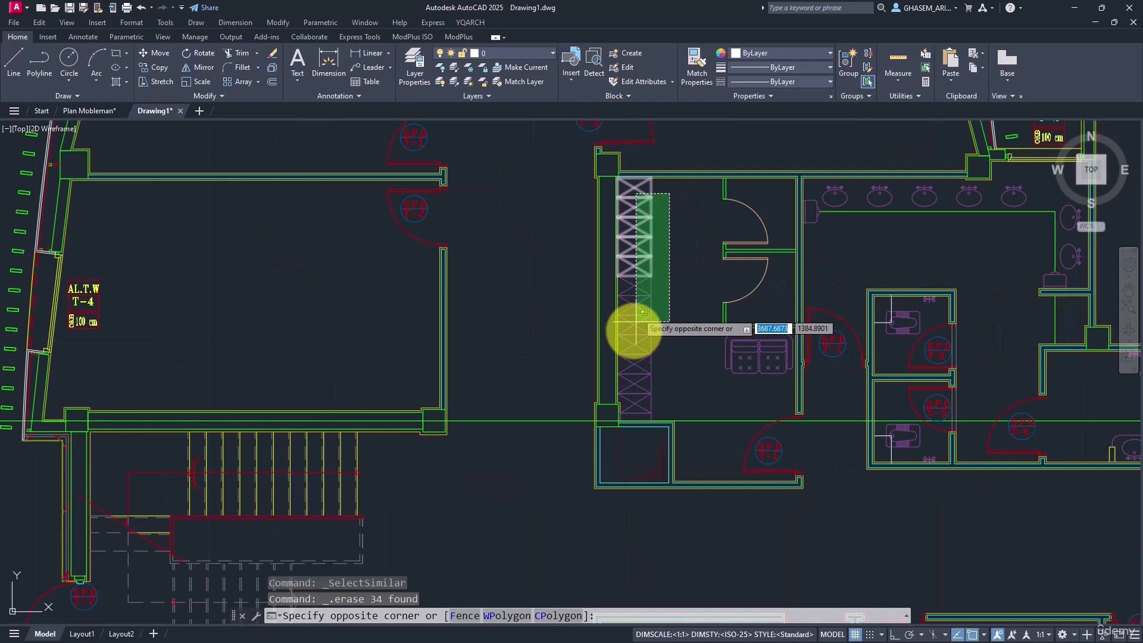
click(638, 410)
key(Delete)
Step: Delete the sofa beside the washroom and the toilet fixtures in the cubicles, each with all similar objects
click(747, 368)
right_click(711, 332)
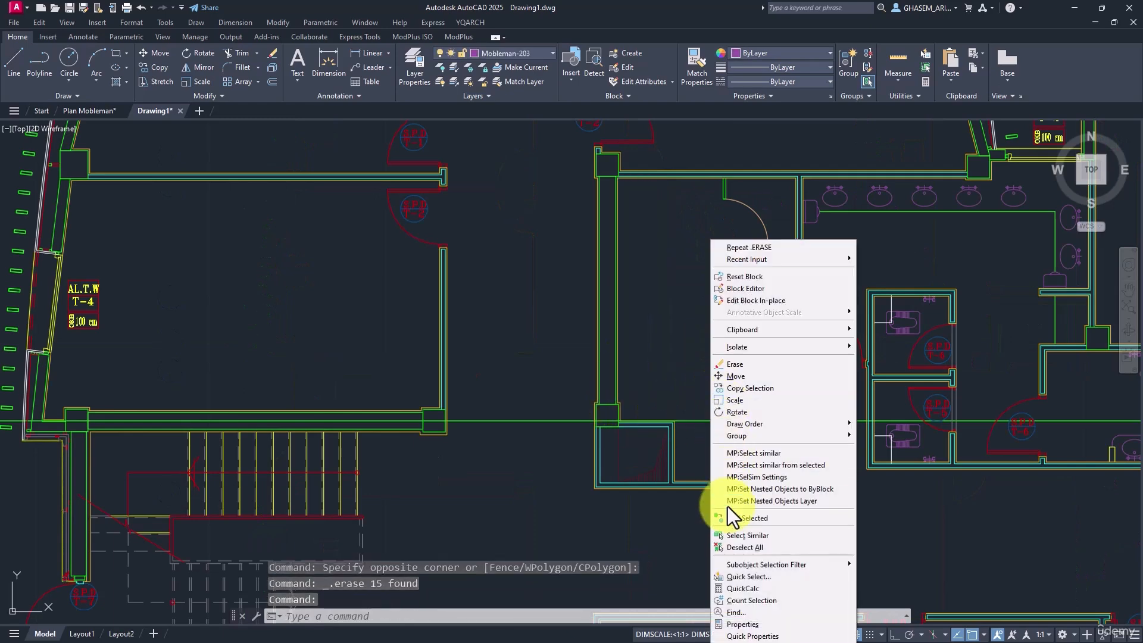
click(726, 536)
key(Delete)
right_click(915, 338)
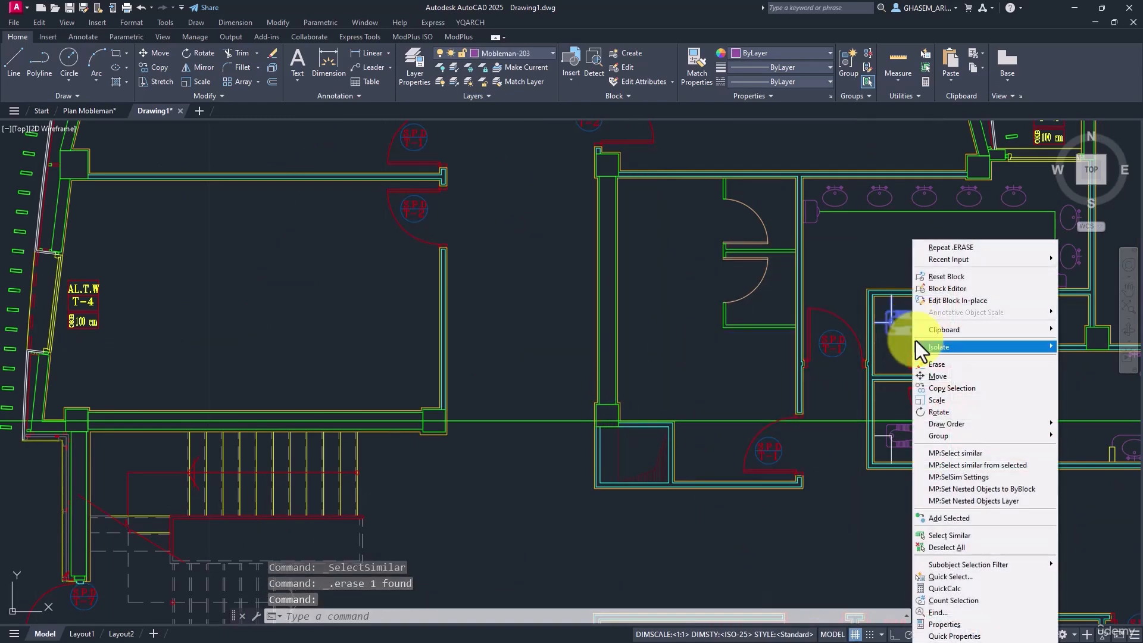
click(947, 535)
key(Delete)
Step: Delete the washbasins and counter lines along the north and east walls of the west washroom
scroll(901, 388, up, 3)
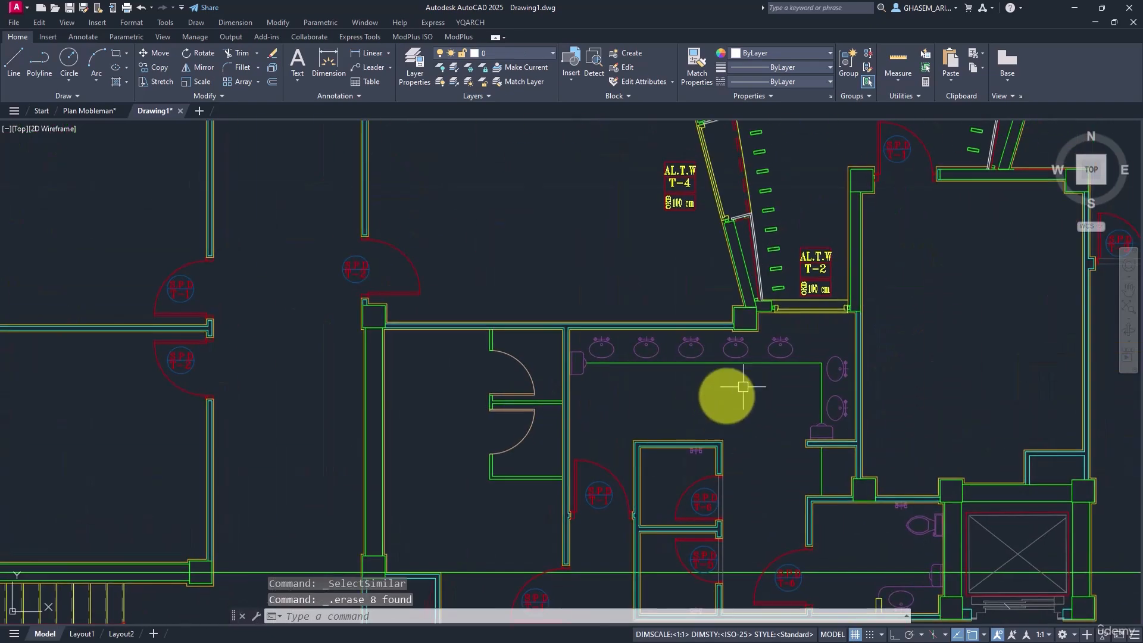
mouse_move(809, 340)
mouse_down()
mouse_move(553, 349)
mouse_move(453, 372)
mouse_up()
key(Delete)
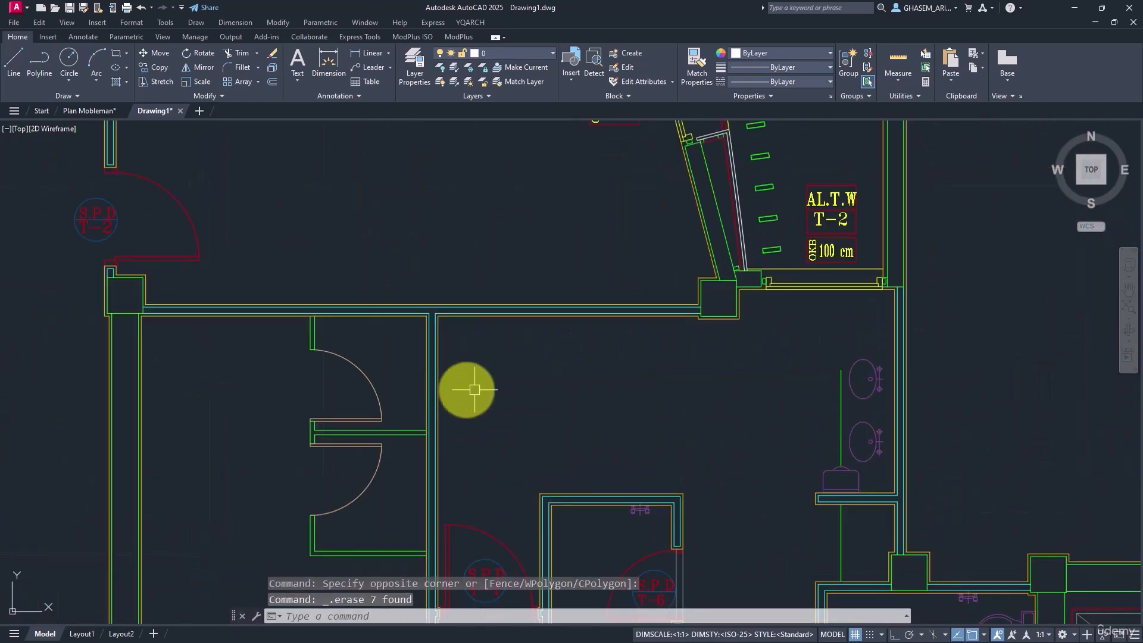
click(873, 348)
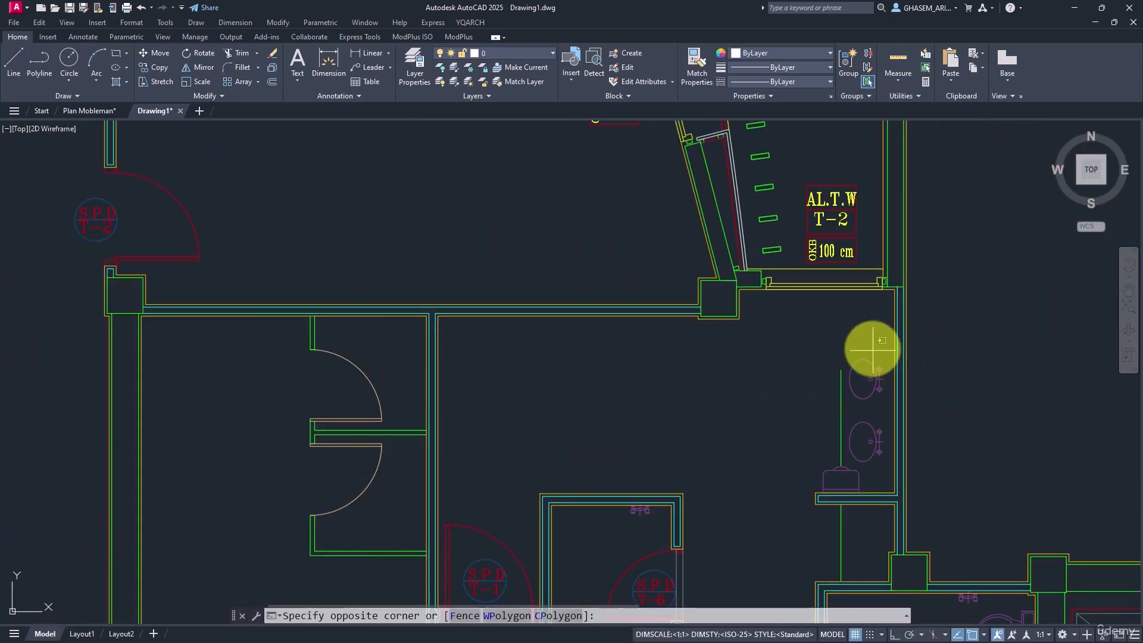
click(808, 484)
key(Delete)
Step: Delete the toilet and basin block in the small restroom beside the west elevator, including similar objects
scroll(748, 332, down, 4)
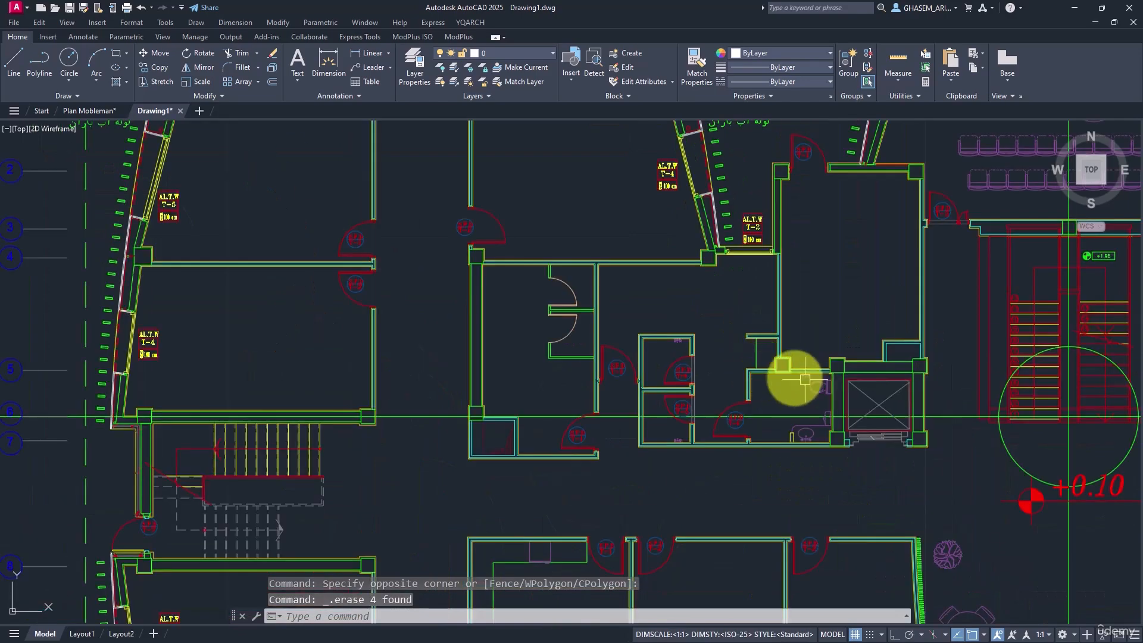
scroll(841, 400, up, 3)
click(805, 379)
right_click(809, 387)
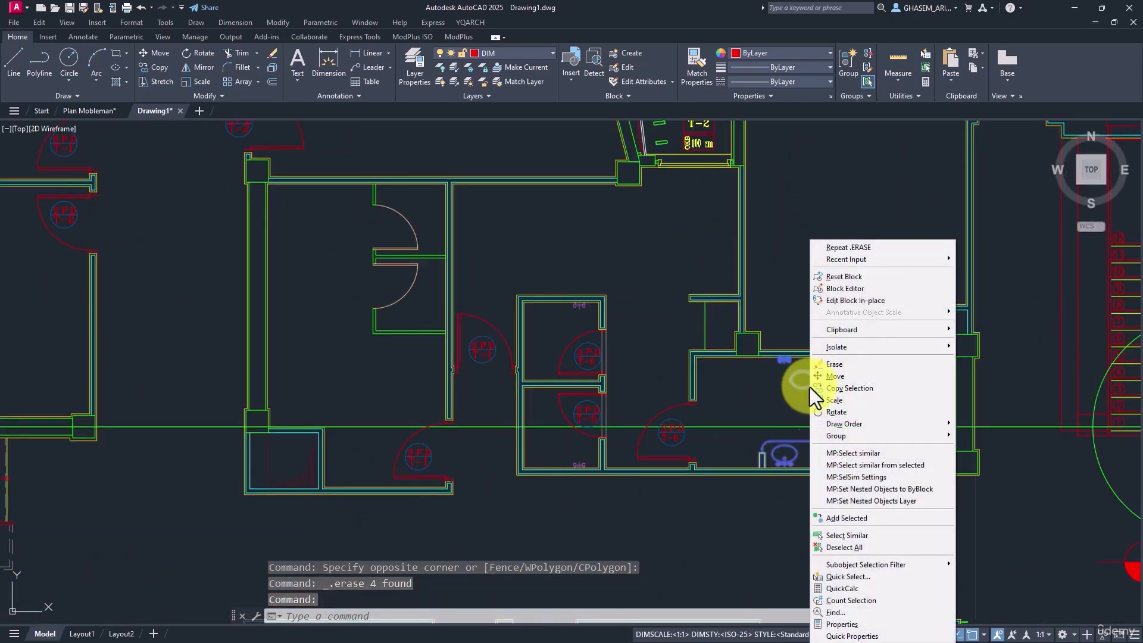
click(845, 535)
key(Delete)
Step: Delete the large conference table with its chairs from the meeting room southeast of the central hall
scroll(796, 462, down, 5)
scroll(910, 462, up, 2)
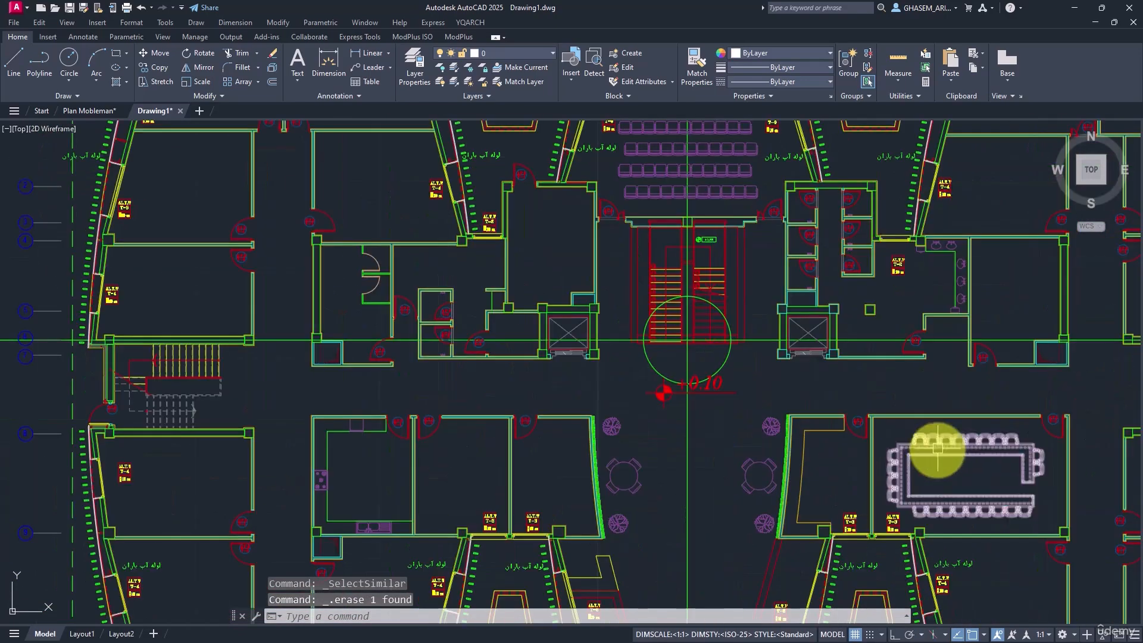
click(938, 449)
key(Delete)
Step: Select a plant and a round table set in the central hall with all similar objects and delete them
click(764, 444)
click(769, 427)
click(771, 433)
click(756, 472)
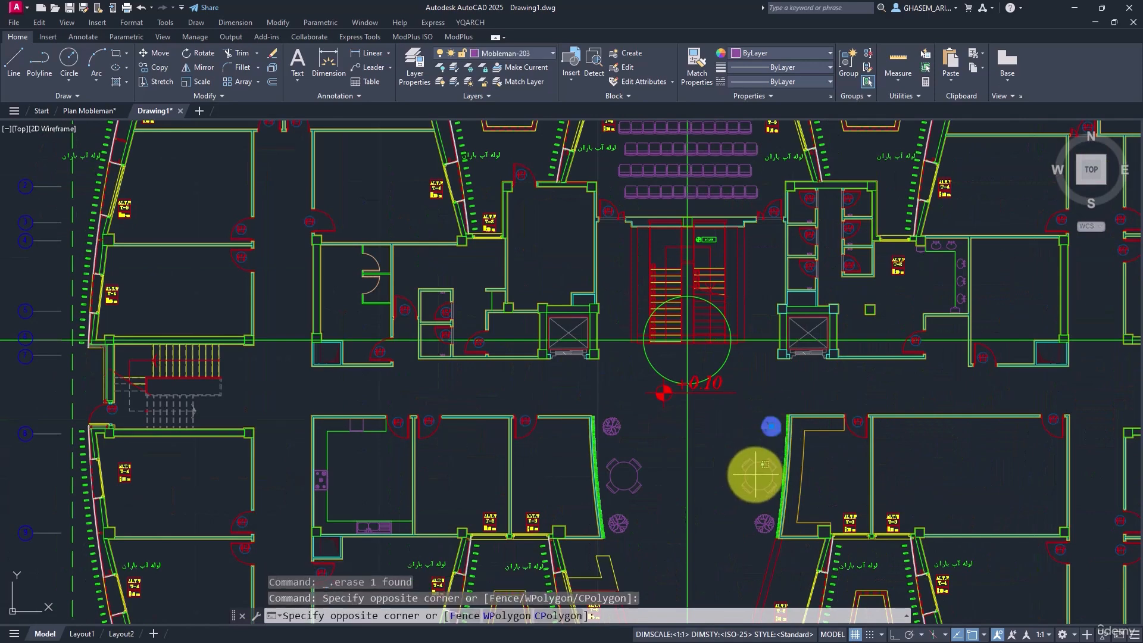
right_click(733, 429)
click(697, 428)
right_click(727, 434)
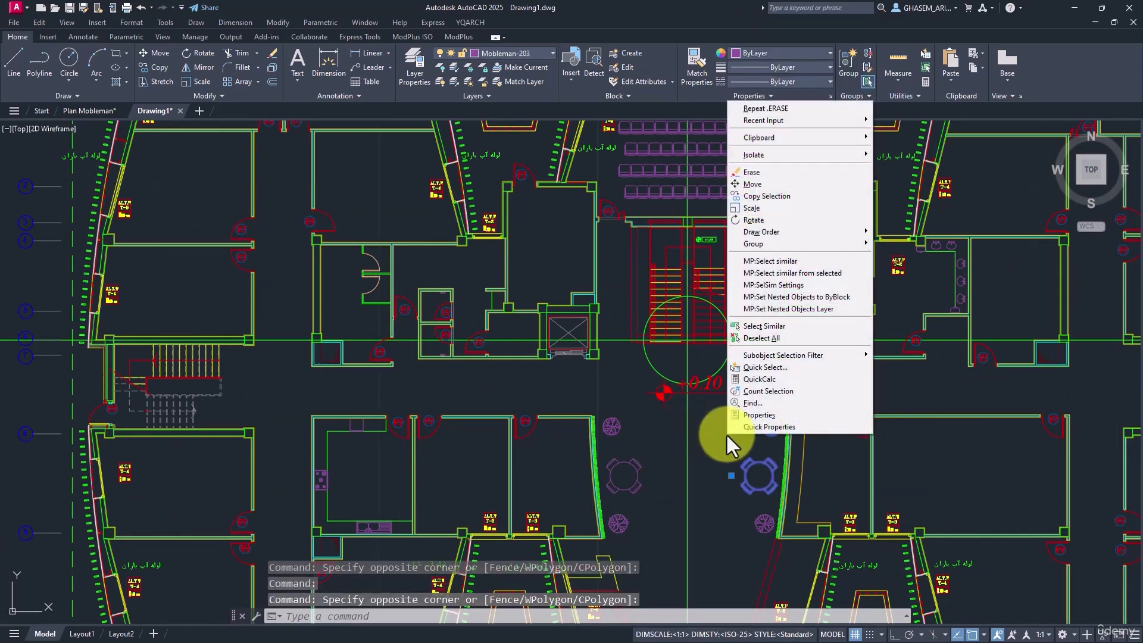
click(773, 328)
key(Delete)
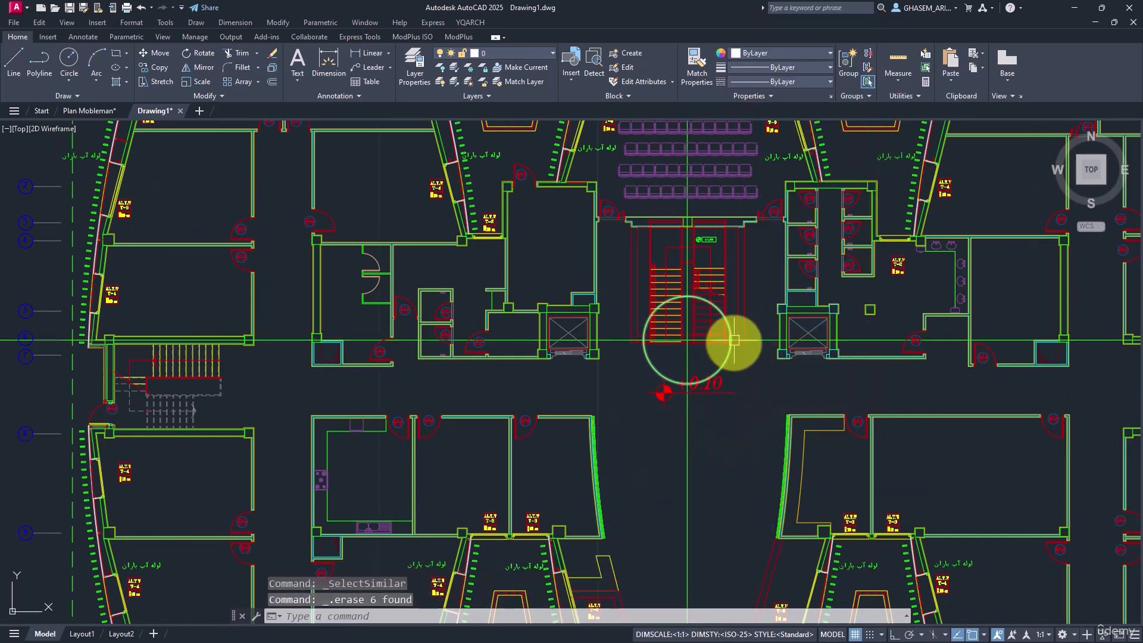
Step: Delete the stove, the double sink and the appliance by the north wall from the kitchen
scroll(467, 416, up, 2)
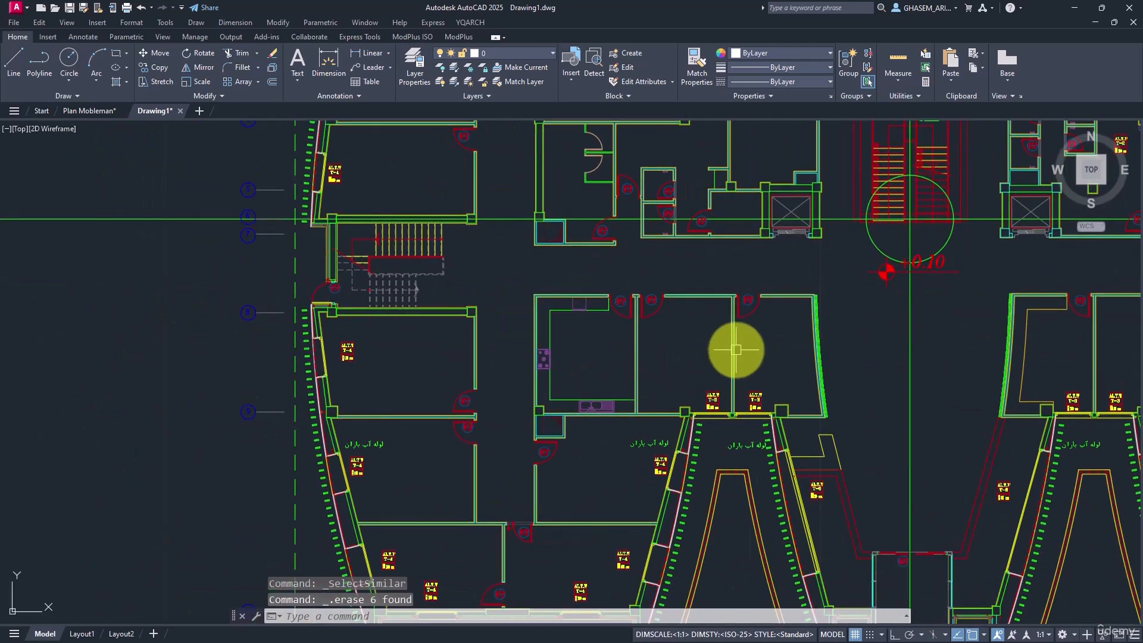
scroll(541, 355, up, 2)
scroll(496, 344, up, 2)
click(496, 344)
click(598, 233)
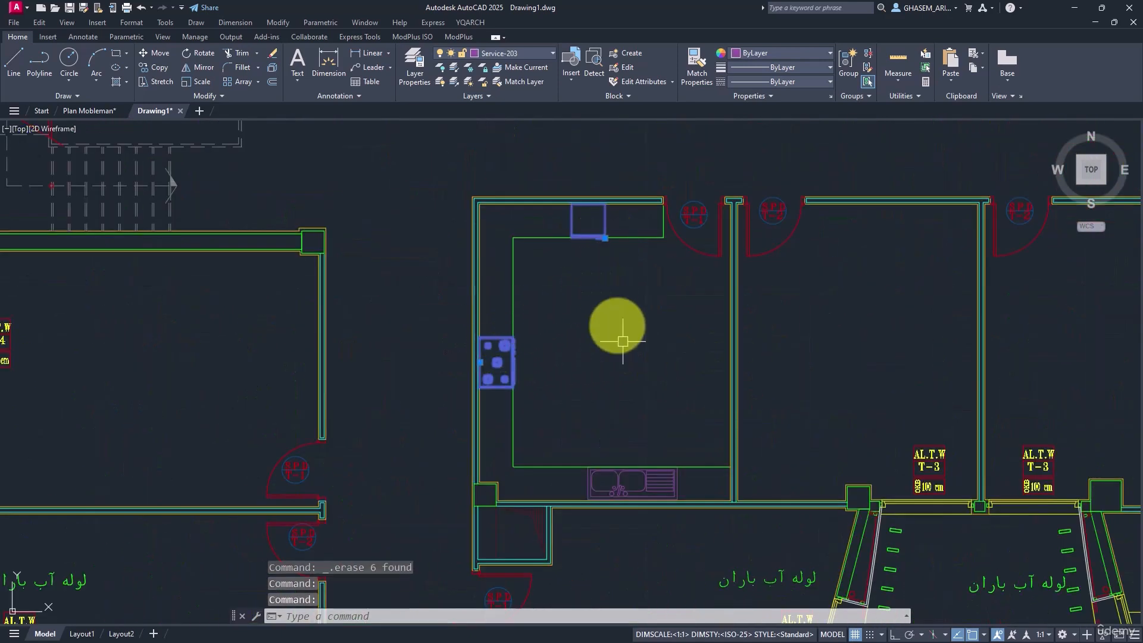
click(642, 479)
key(Delete)
Step: Delete the kitchen's countertop outline
click(661, 408)
click(512, 457)
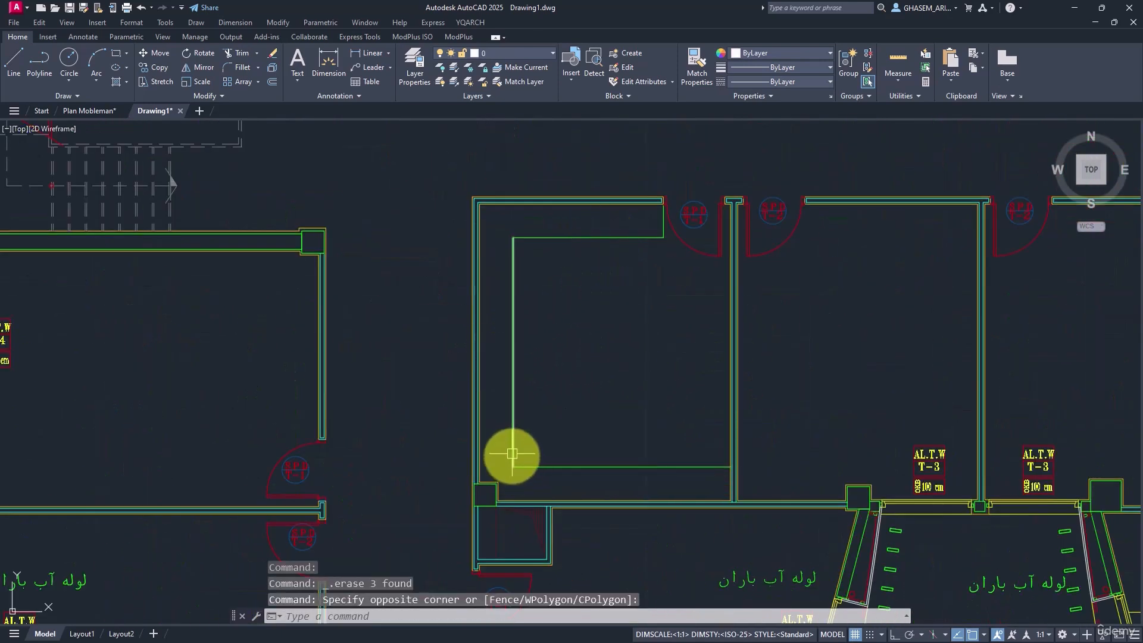
key(Delete)
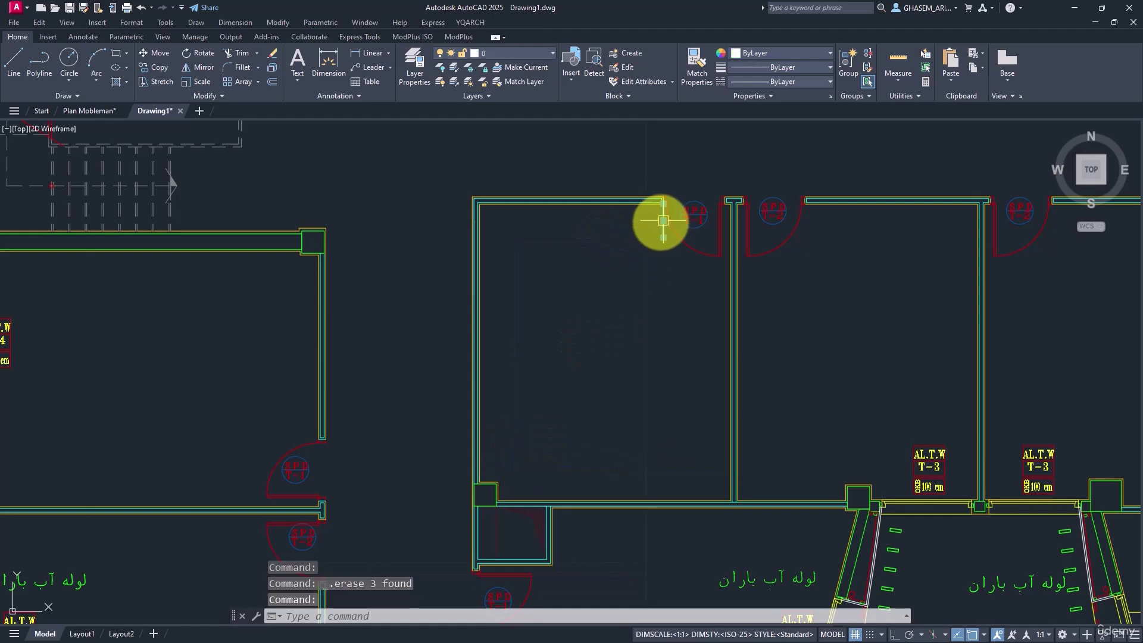
Step: Select one green Persian rainwater-pipe label with all similar texts and delete them
scroll(668, 306, down, 3)
mouse_move(668, 306)
middle_down()
mouse_move(633, 338)
mouse_move(651, 337)
middle_up()
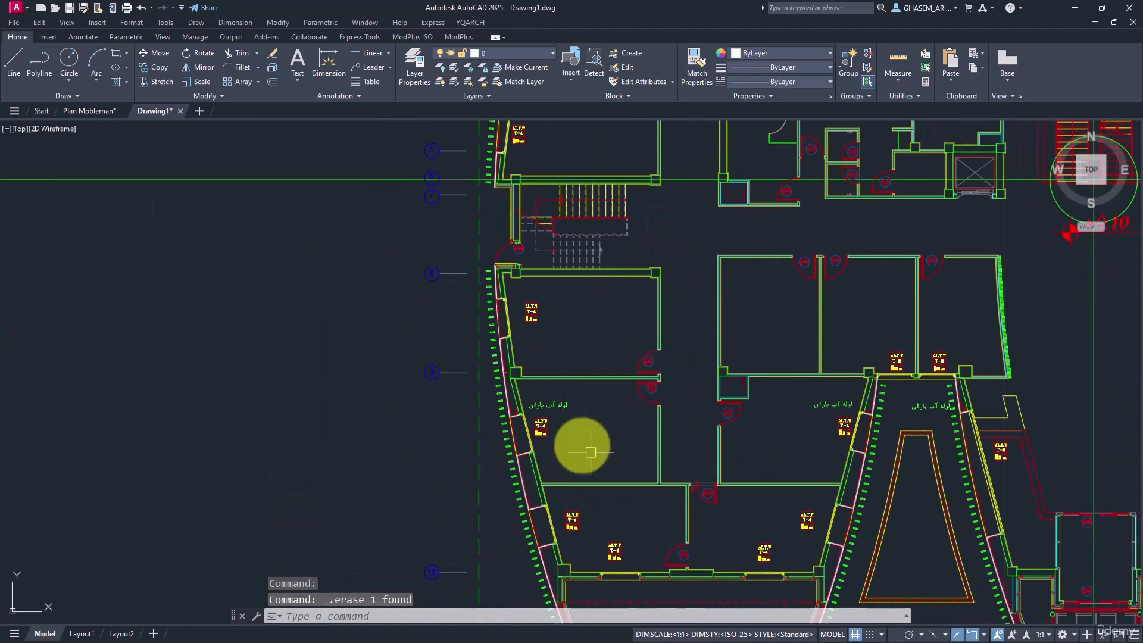
click(574, 410)
right_click(615, 411)
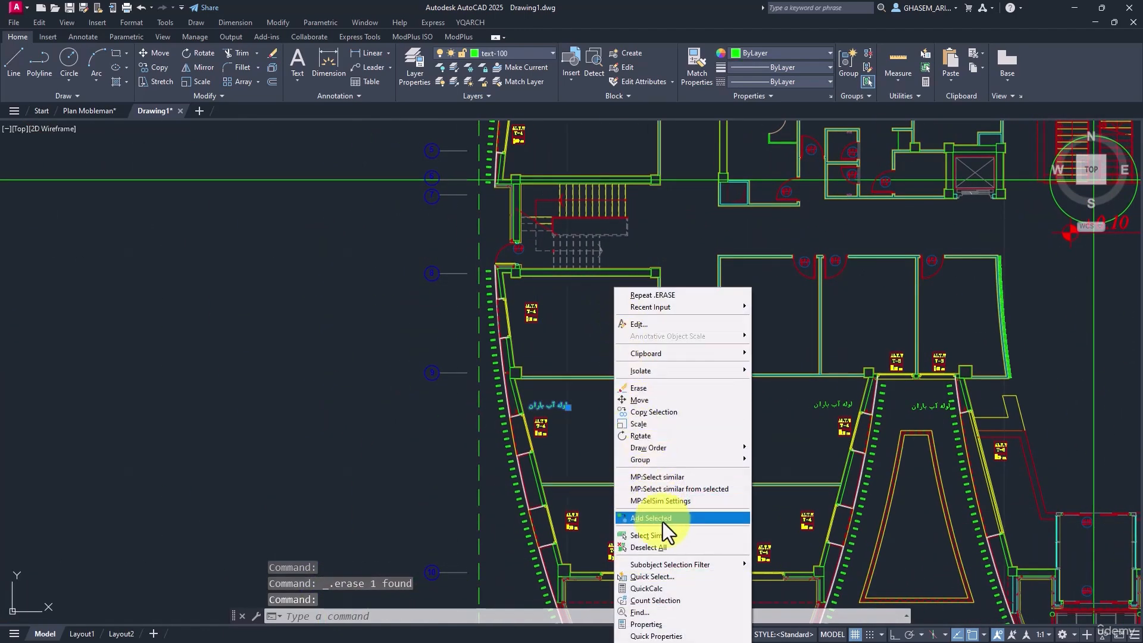
click(655, 535)
key(Delete)
Step: Examine the central hall's level mark, the curved counter outline and the south rooms for leftover objects
mouse_move(1054, 351)
middle_down()
mouse_move(864, 415)
mouse_move(857, 340)
middle_up()
scroll(895, 280, up, 5)
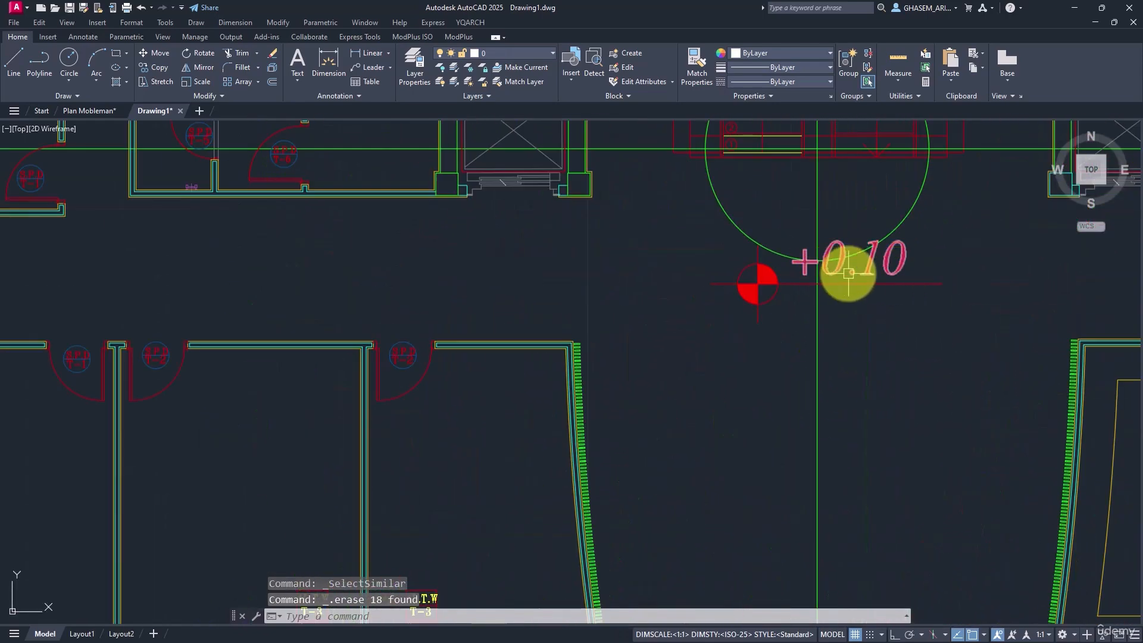
scroll(796, 296, down, 5)
scroll(783, 321, up, 5)
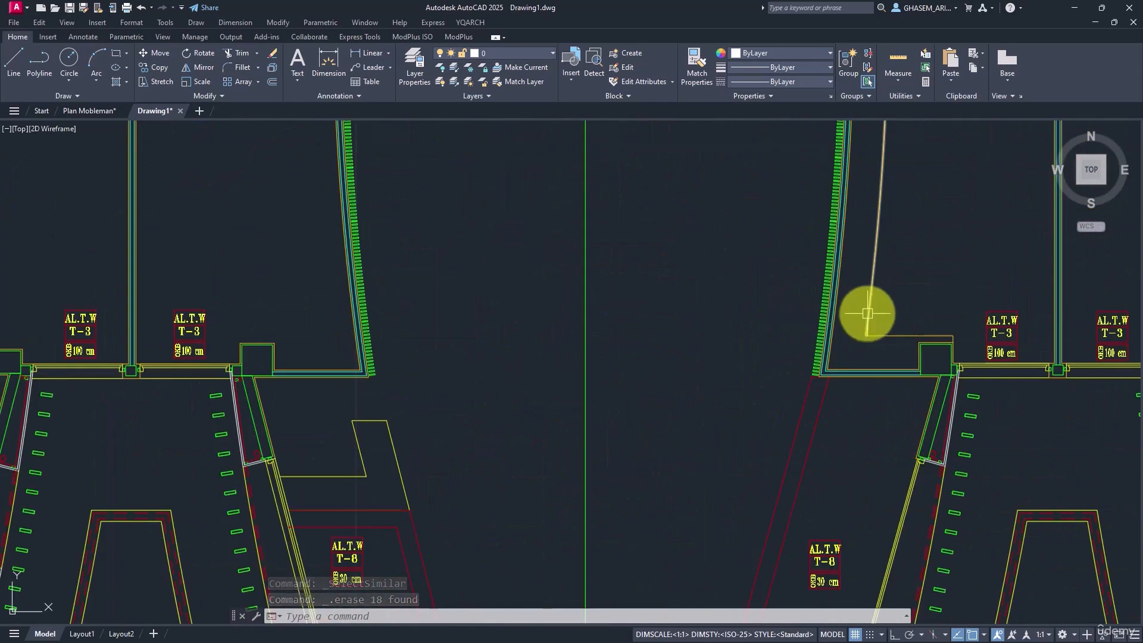
scroll(833, 322, up, 2)
scroll(804, 342, down, 6)
scroll(792, 298, up, 6)
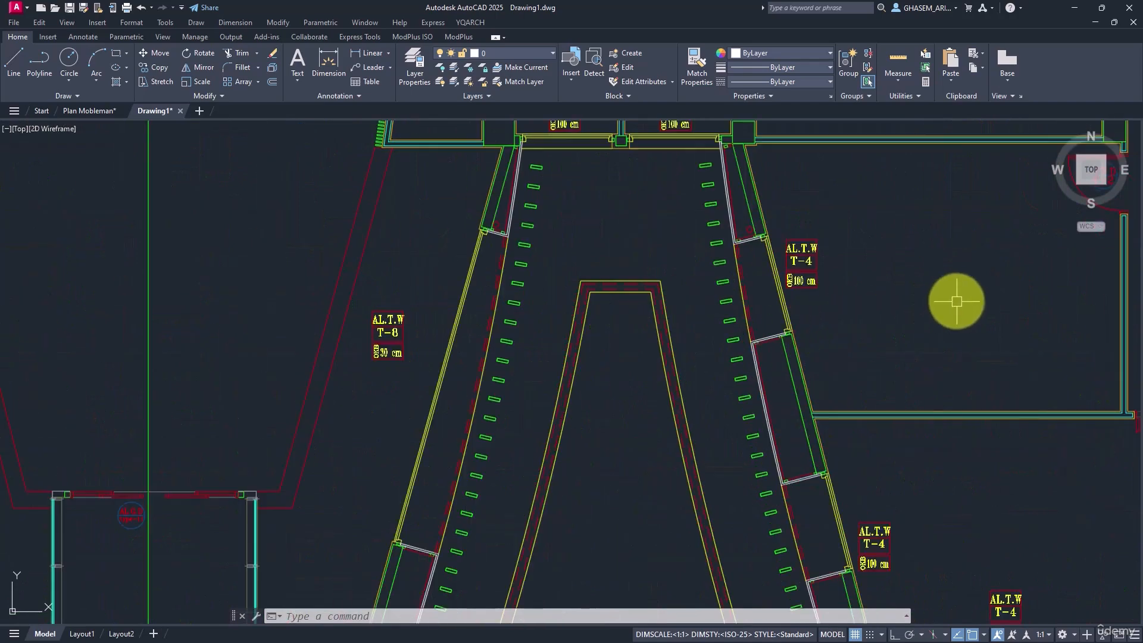
Step: Delete the circular S.P.D door tags across the plan
middle_drag(956, 301, 759, 406)
scroll(840, 353, down, 3)
scroll(847, 354, up, 3)
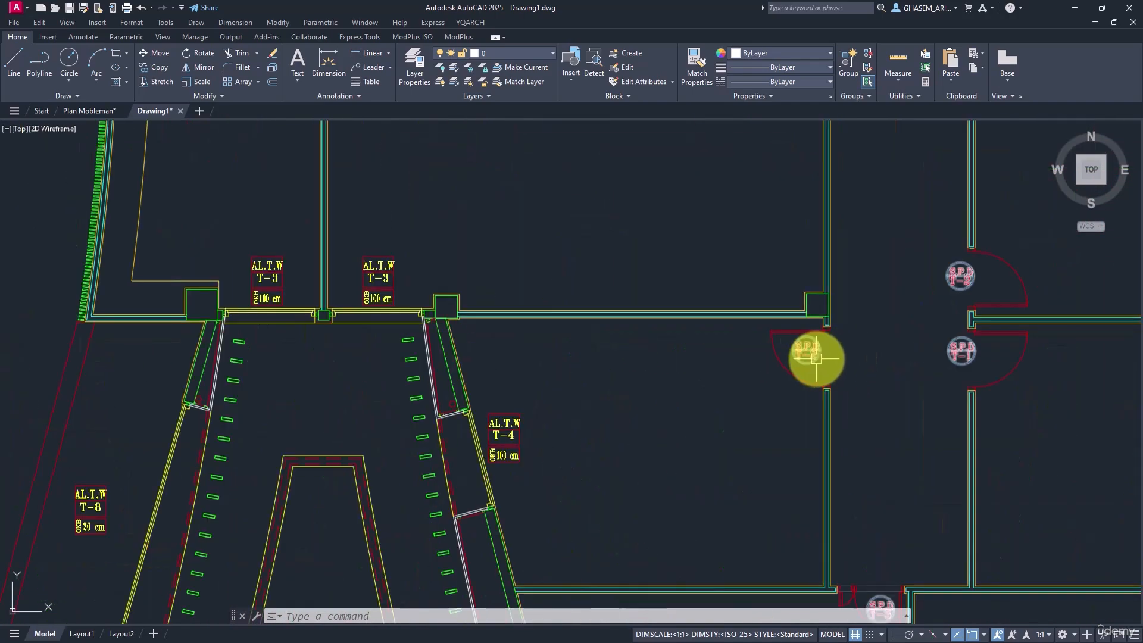
scroll(834, 345, down, 6)
key(Delete)
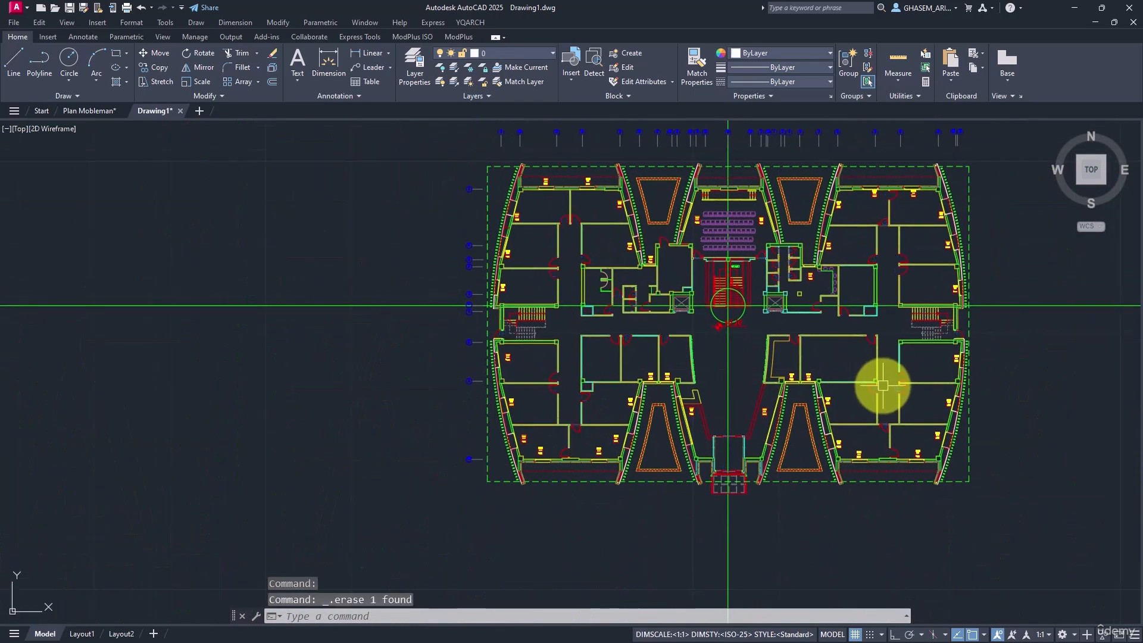
Step: Select one complete AL.T.W T-4 window tag with all similar objects and delete them
scroll(543, 455, up, 8)
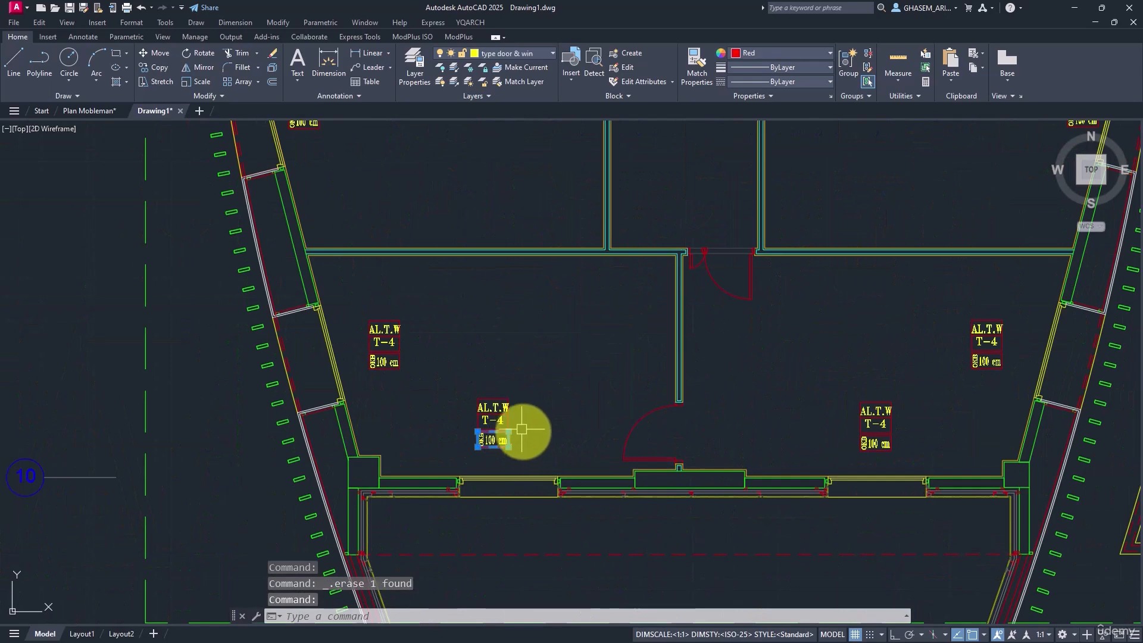
click(521, 428)
click(476, 396)
right_click(594, 336)
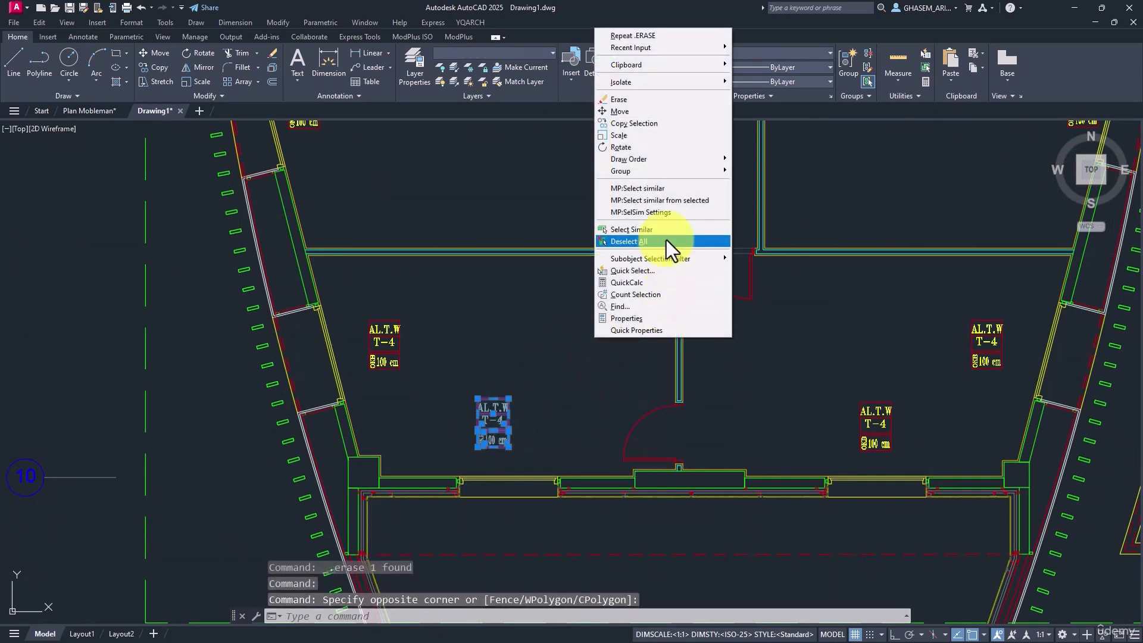
click(643, 230)
key(Delete)
Step: Explode the block of auditorium seats in the north-central hall into separate objects
scroll(609, 427, down, 5)
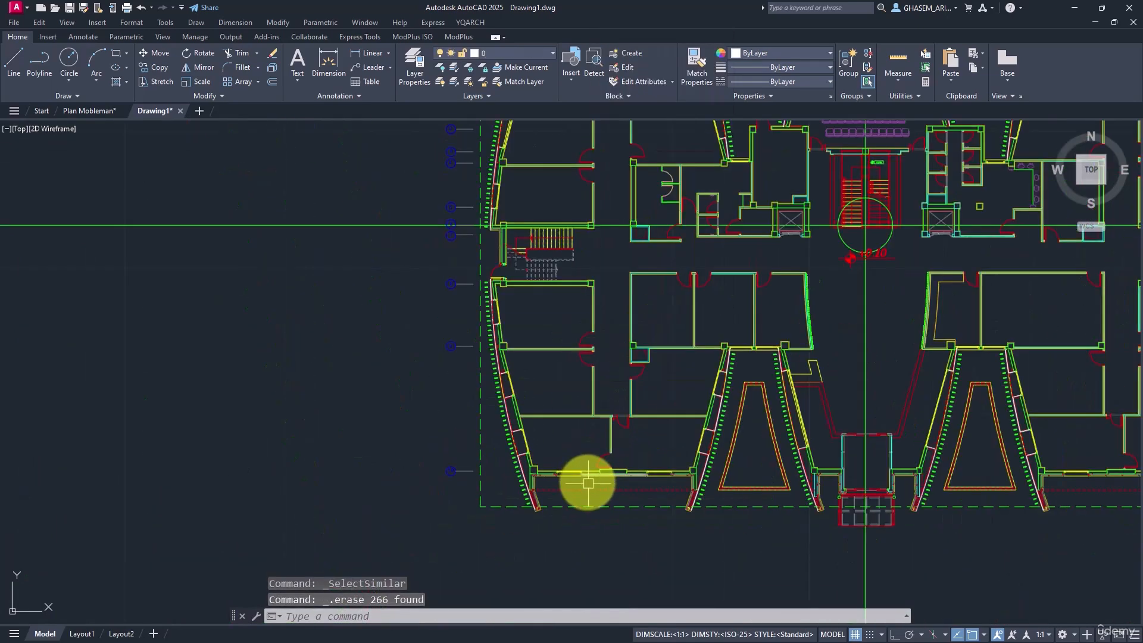
scroll(637, 459, down, 3)
scroll(630, 457, up, 8)
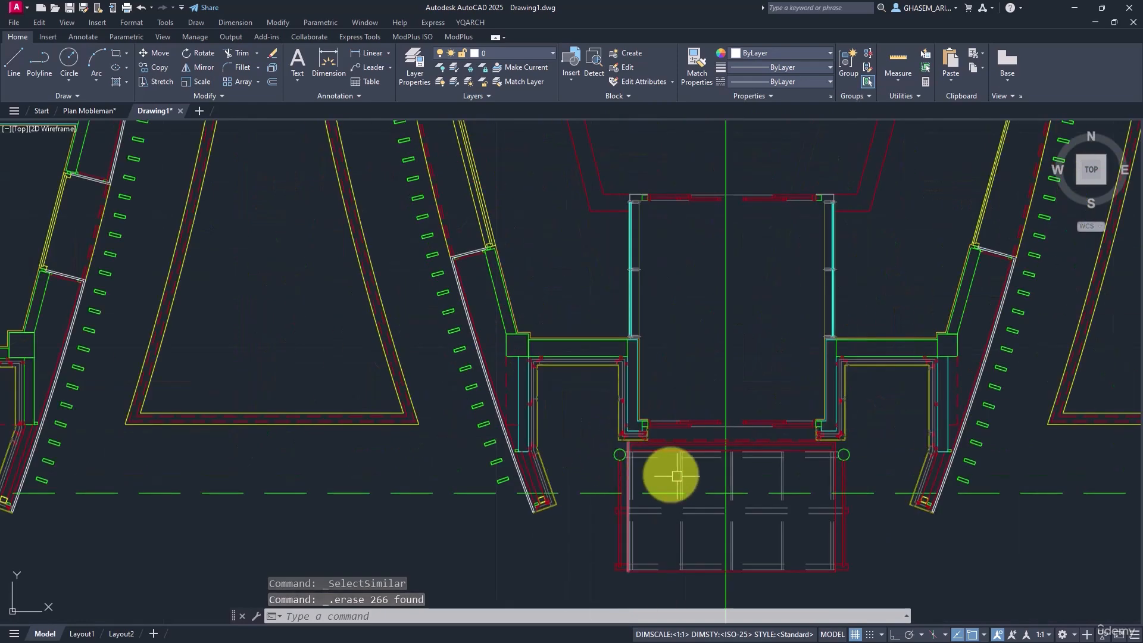
scroll(619, 405, down, 6)
scroll(613, 466, up, 2)
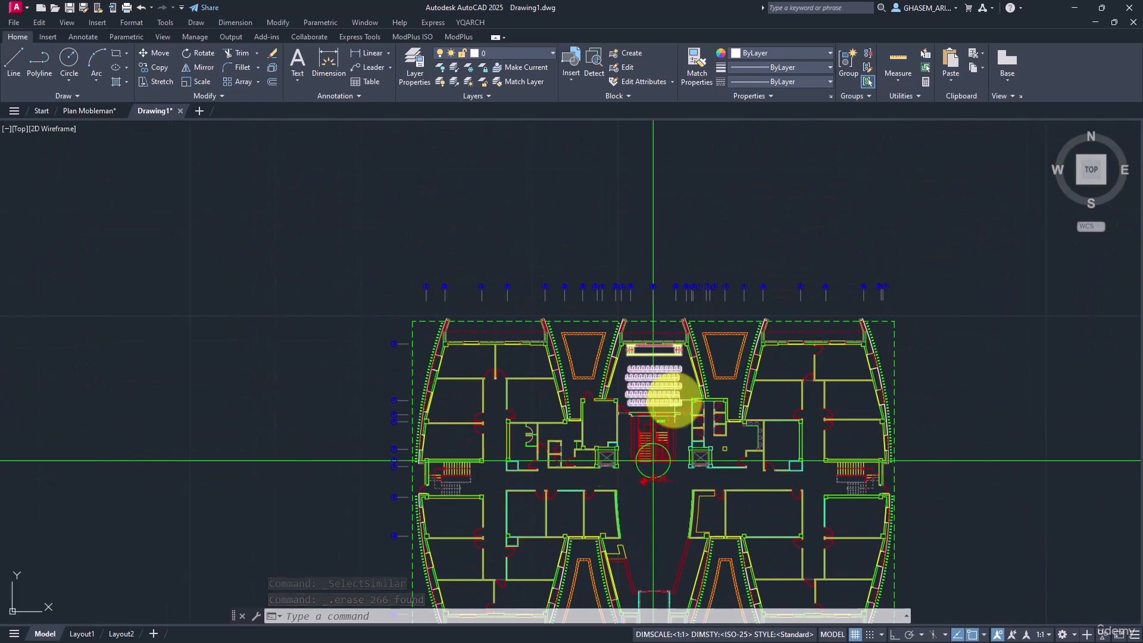
scroll(672, 376, up, 6)
click(673, 377)
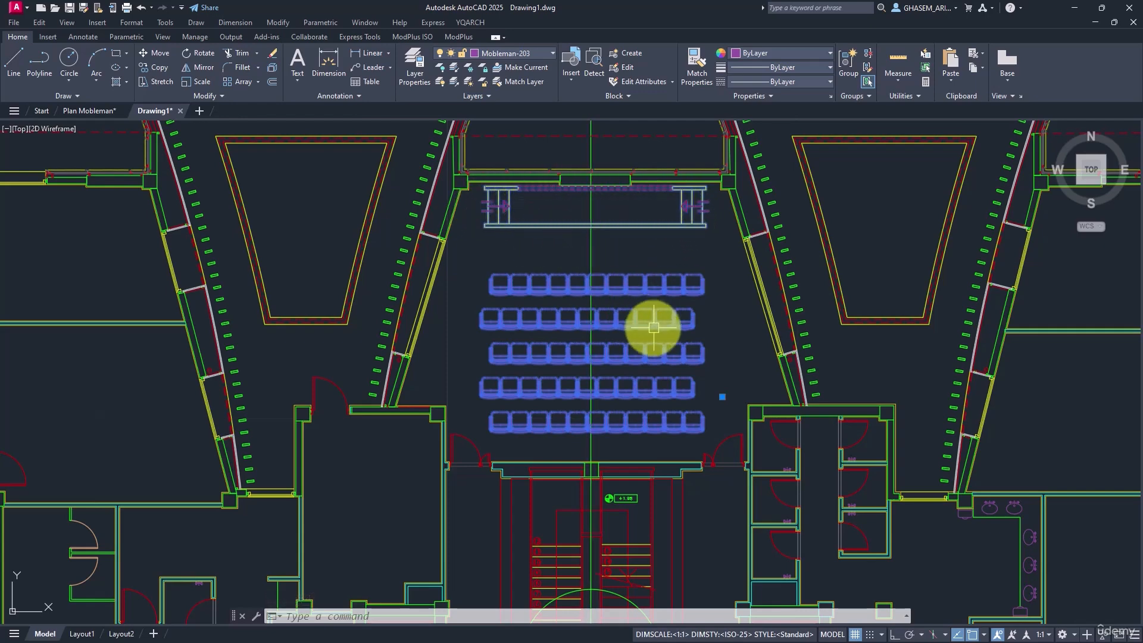
key(Return)
Step: Delete all the exploded seats in the auditorium, leaving the stage outline deselected
click(725, 260)
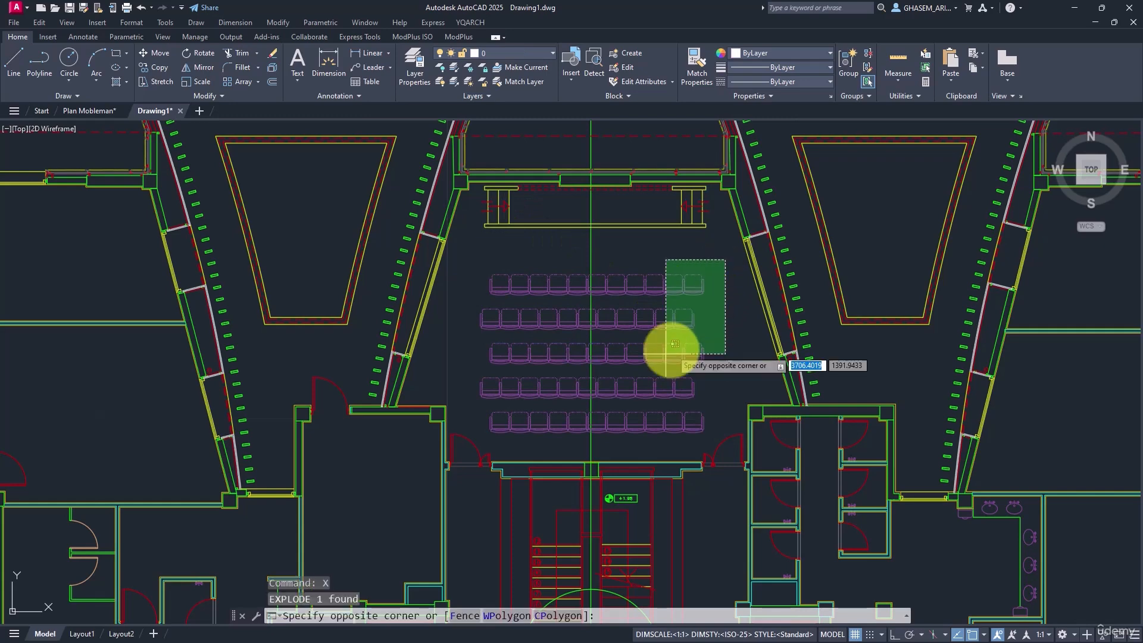
click(612, 421)
key(Delete)
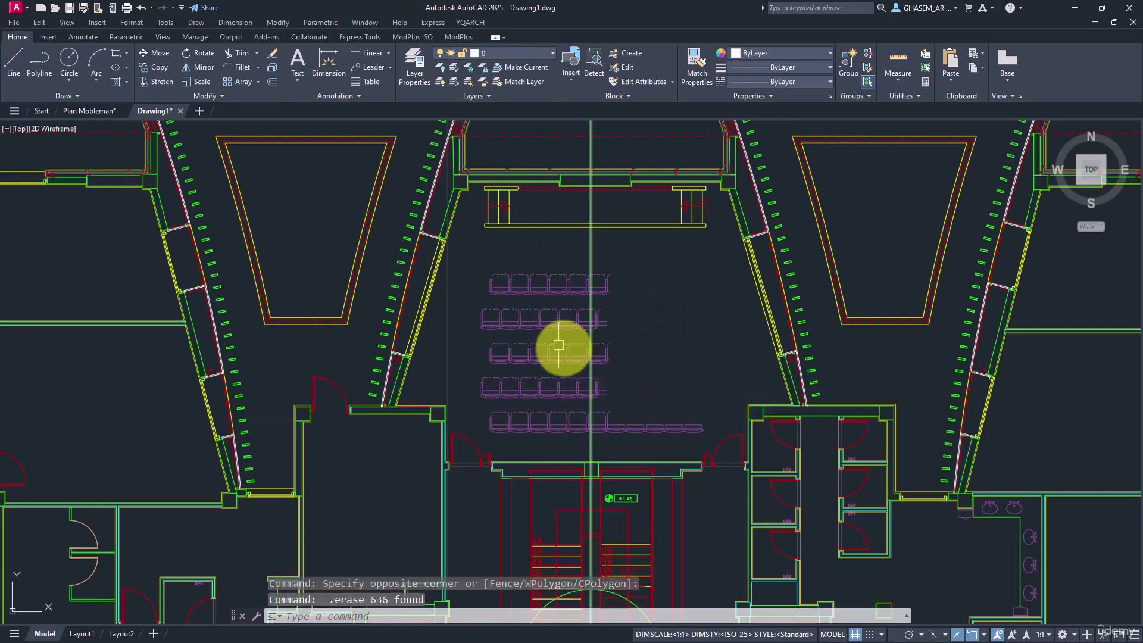
click(465, 267)
click(697, 434)
key(Delete)
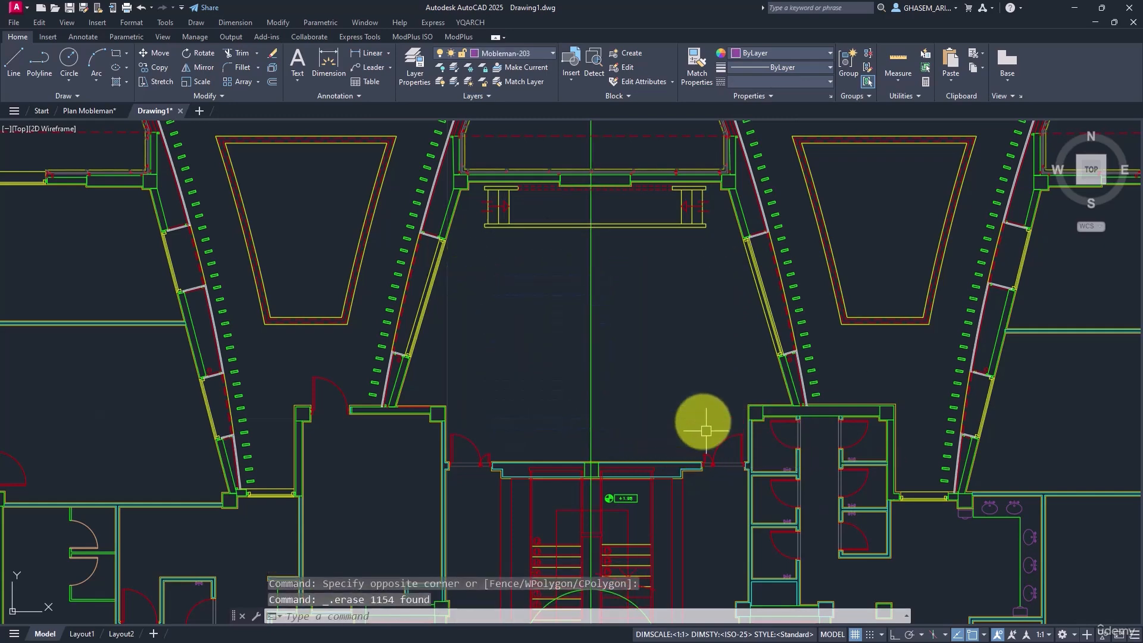
click(681, 214)
key(Escape)
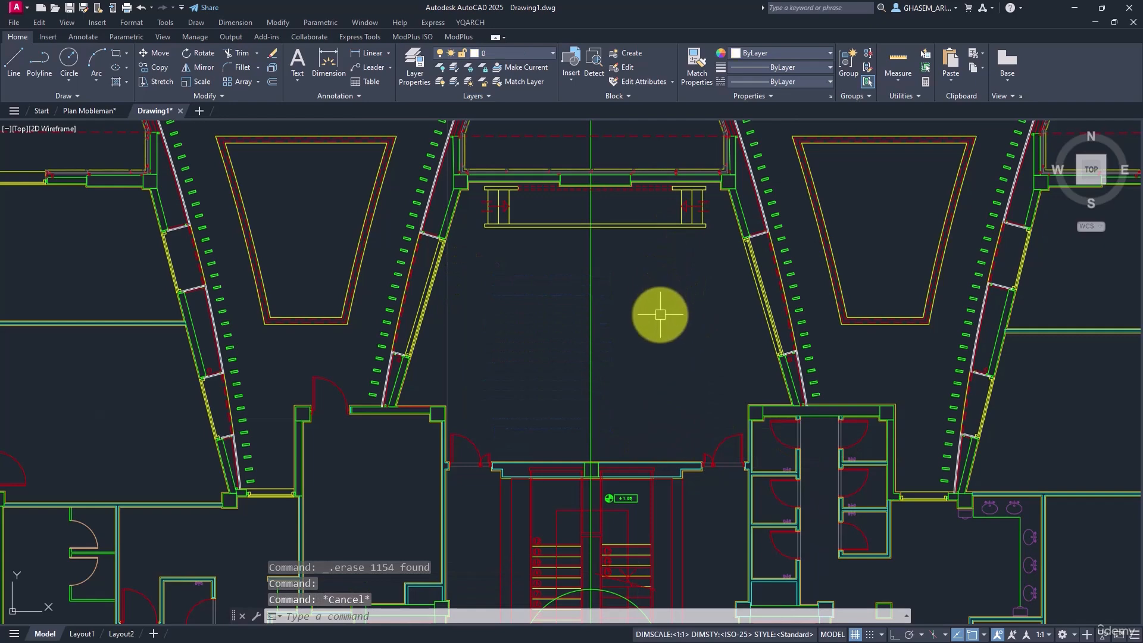
Step: Delete the washbasins and their counter lines in the washroom east of the central stairs
scroll(660, 315, down, 1)
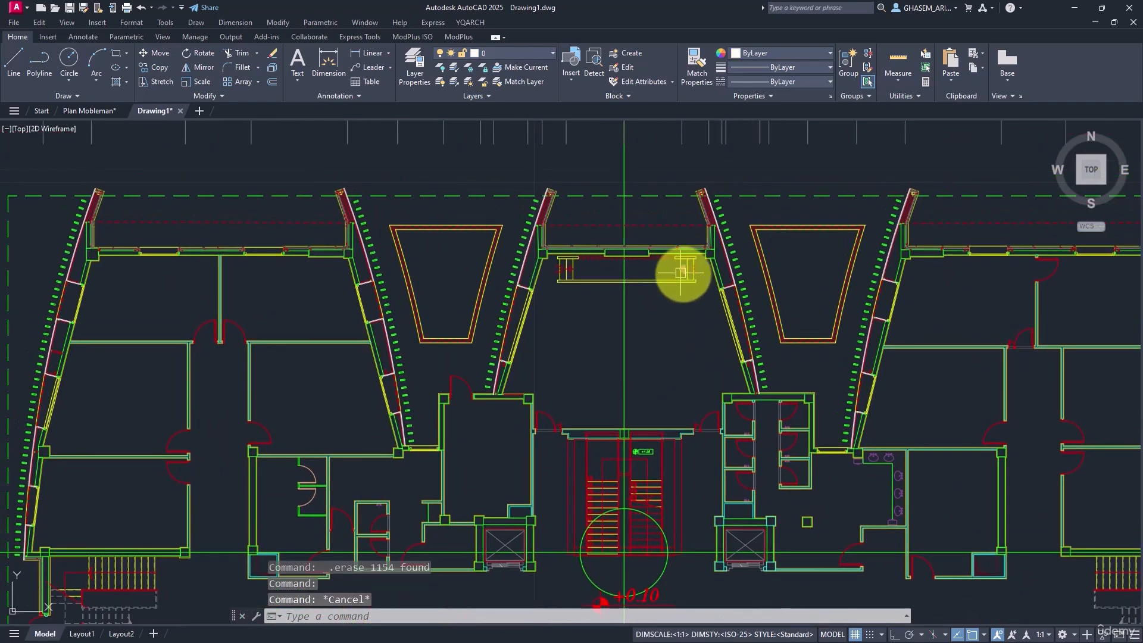
scroll(938, 472, up, 4)
scroll(752, 377, up, 2)
click(773, 314)
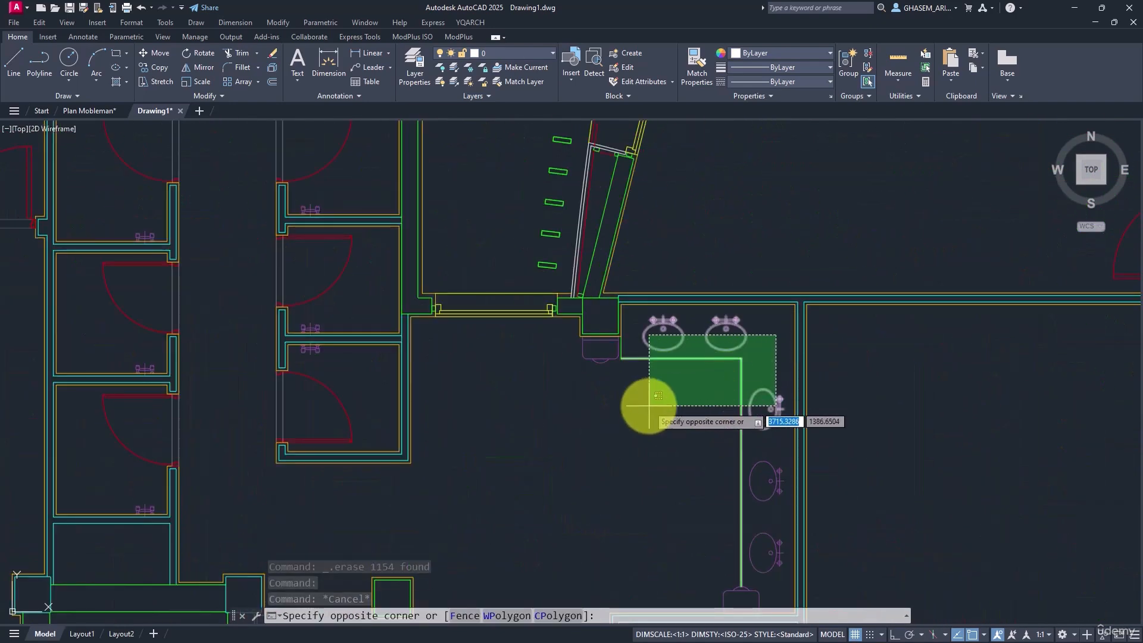
click(645, 403)
key(Delete)
middle_drag(755, 406, 745, 310)
click(772, 339)
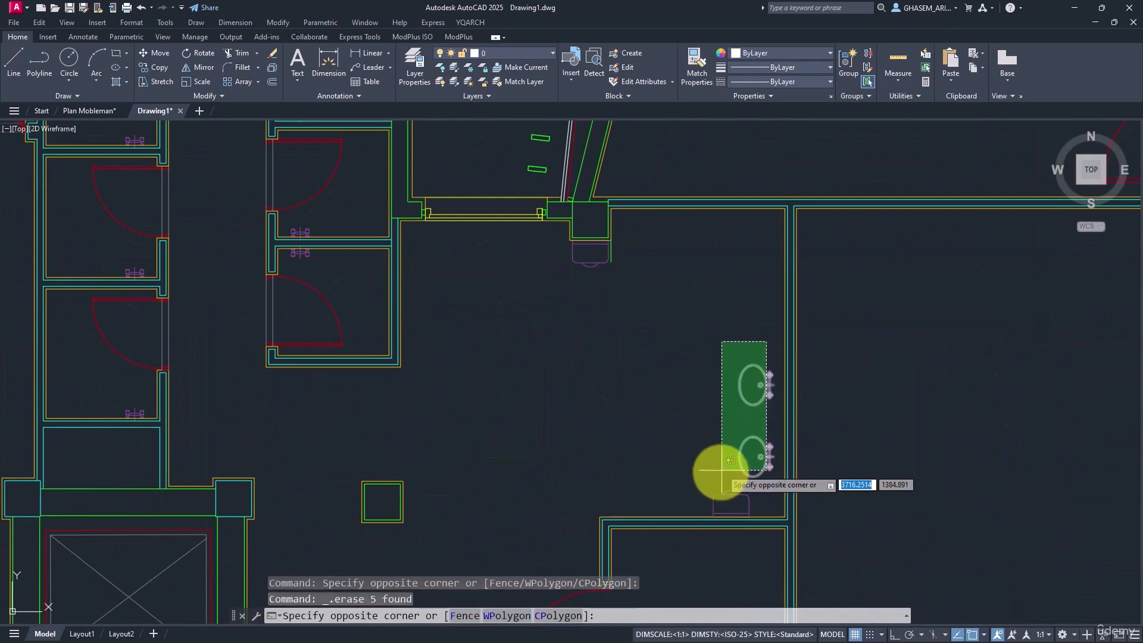
click(681, 530)
key(Delete)
Step: Delete the purple fixture below the washroom column and the leftover counter line beside it
click(600, 269)
key(Delete)
click(640, 260)
click(582, 263)
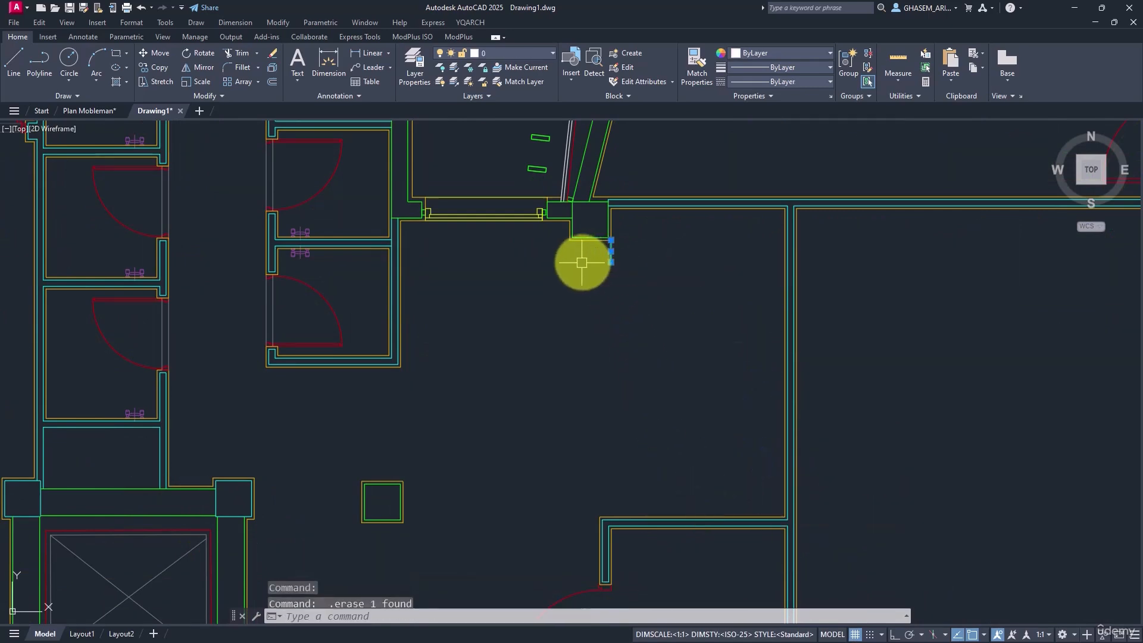
key(Delete)
Step: Select one purple fixture block in the toilet cubicles with all similar blocks and delete them
middle_drag(545, 276, 701, 332)
click(458, 289)
right_click(498, 241)
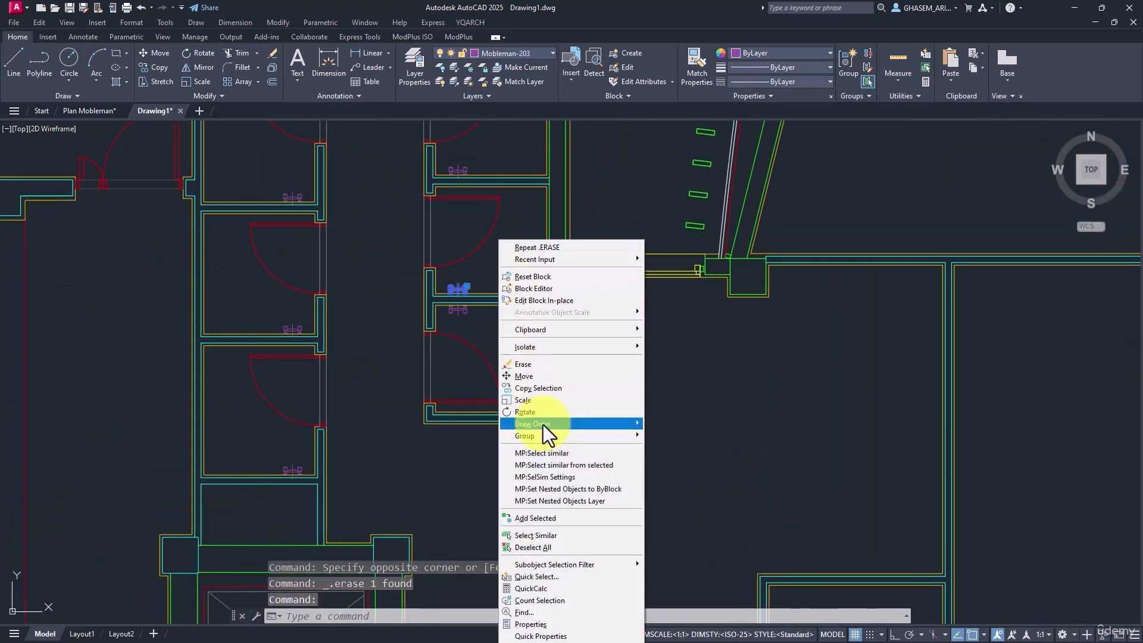
click(541, 531)
key(Delete)
Step: Examine the east rooms, the southern facade and the entrance area for leftover furniture and annotations
scroll(530, 395, down, 5)
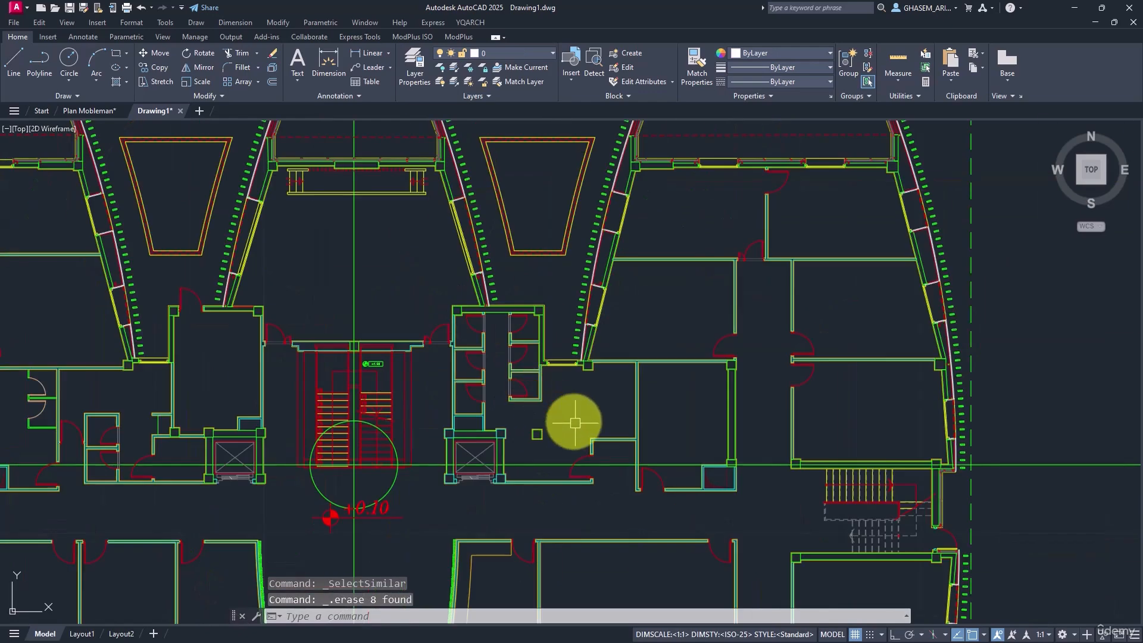
mouse_move(569, 415)
middle_down()
mouse_move(596, 478)
mouse_move(811, 327)
middle_up()
middle_drag(791, 460, 791, 361)
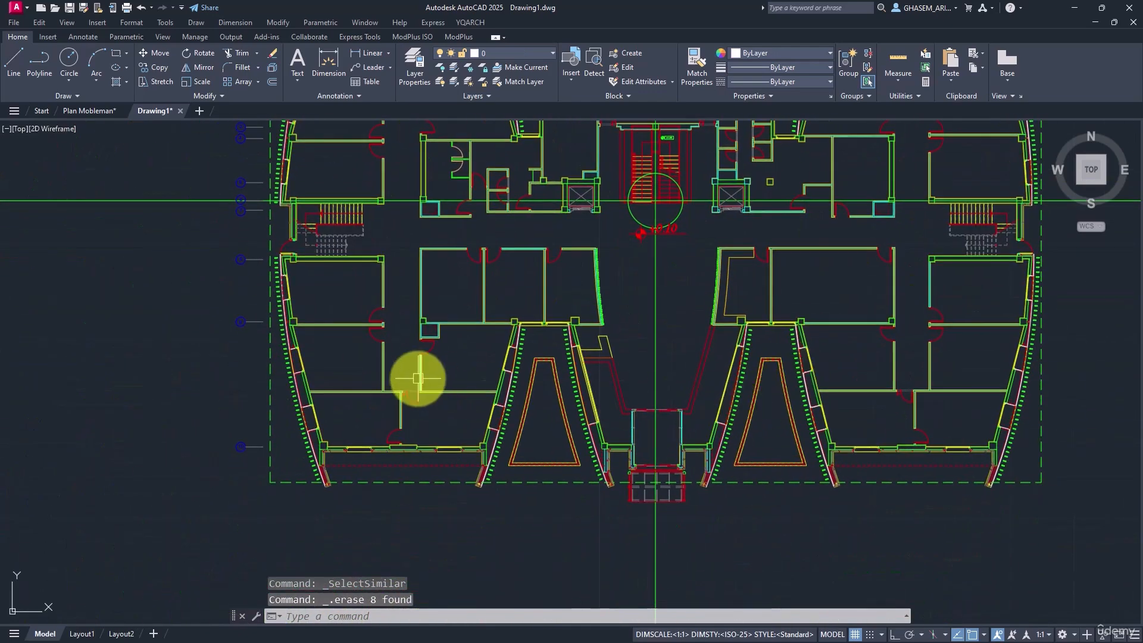
scroll(459, 449, up, 5)
middle_drag(317, 420, 727, 487)
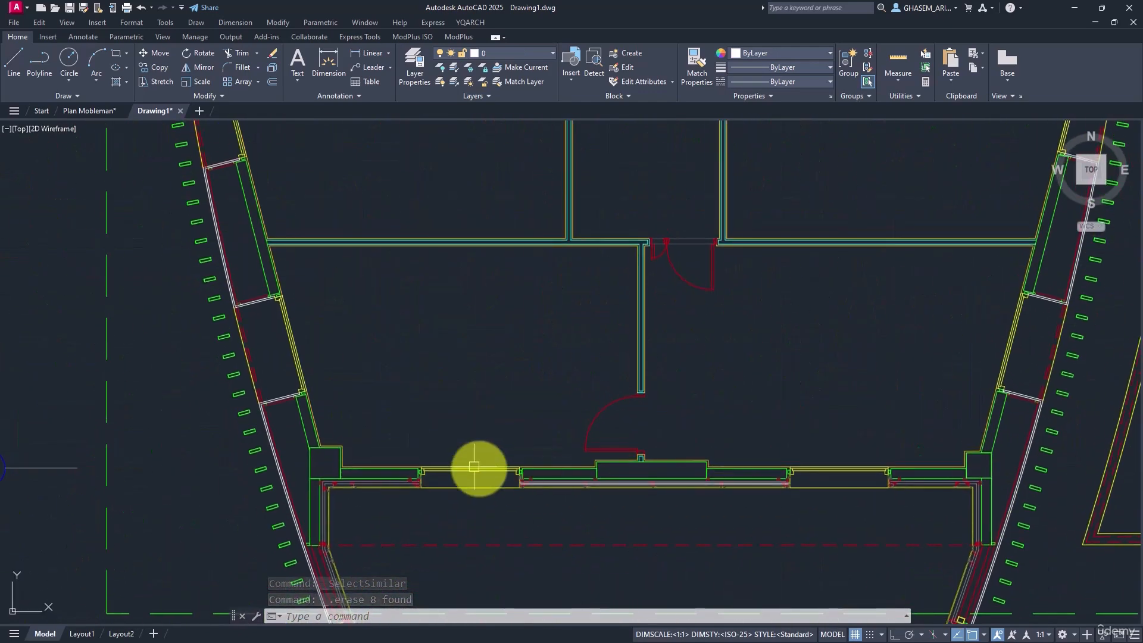
scroll(480, 467, down, 3)
scroll(502, 380, down, 3)
scroll(676, 434, up, 5)
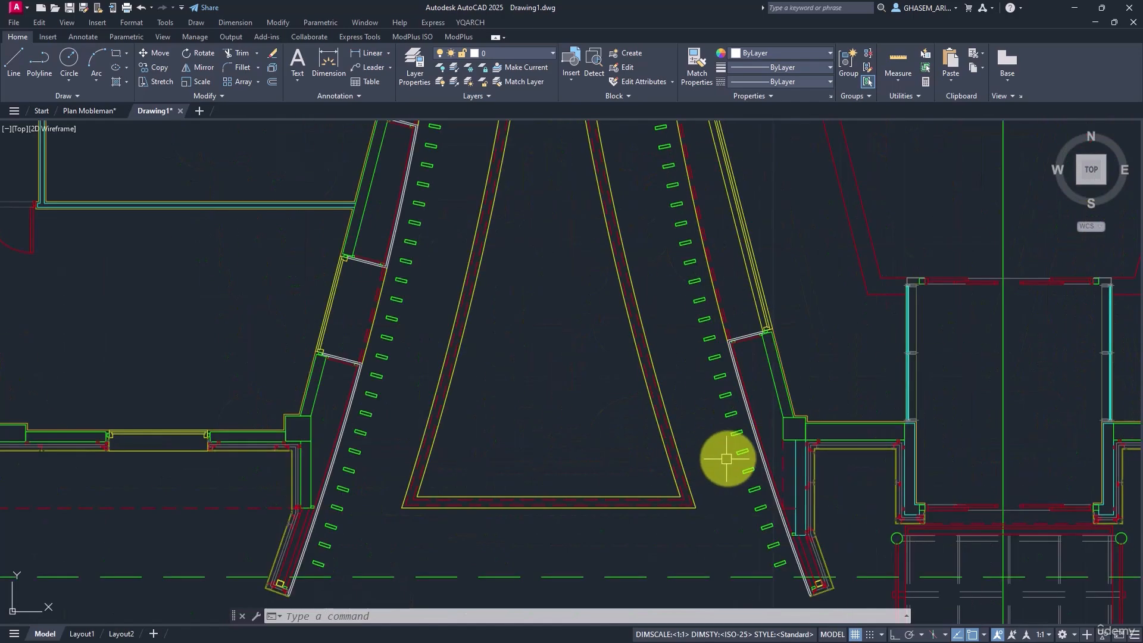
scroll(710, 475, down, 5)
middle_drag(702, 331, 727, 446)
Step: Try deleting the elevator block in the shaft west of the central stairs
scroll(731, 450, up, 5)
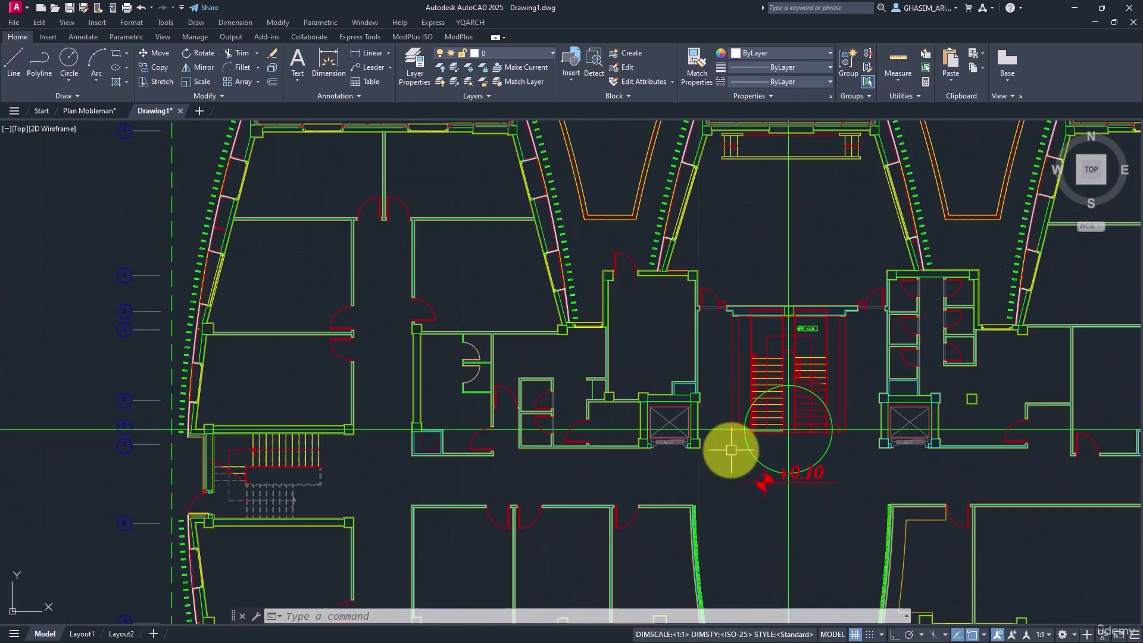
scroll(694, 437, up, 5)
click(666, 421)
key(Delete)
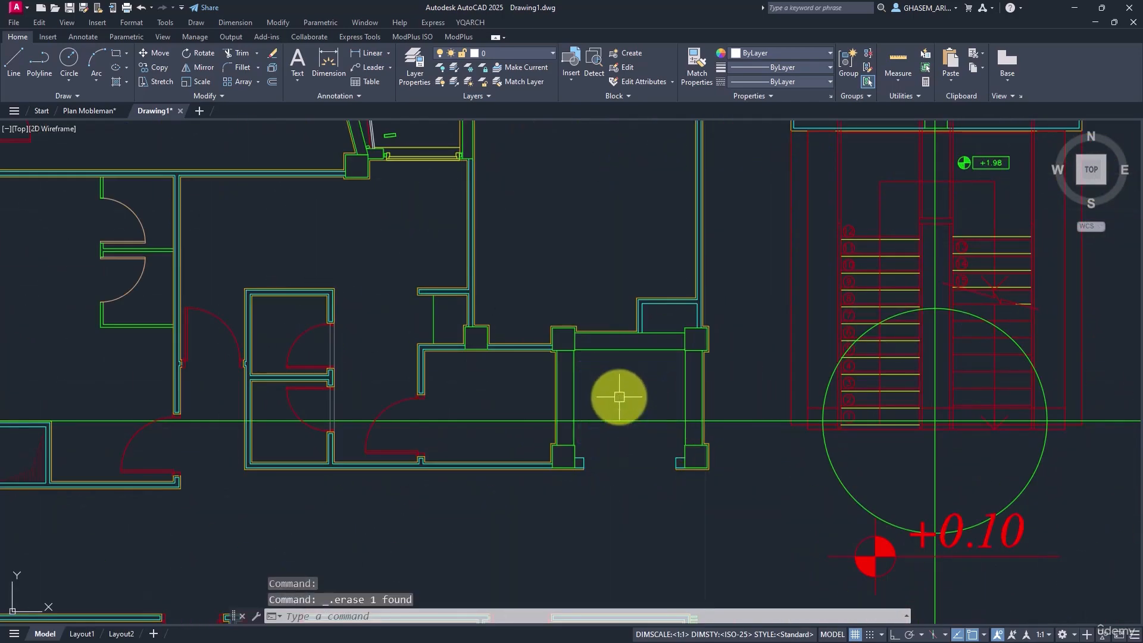
key(ctrl+z)
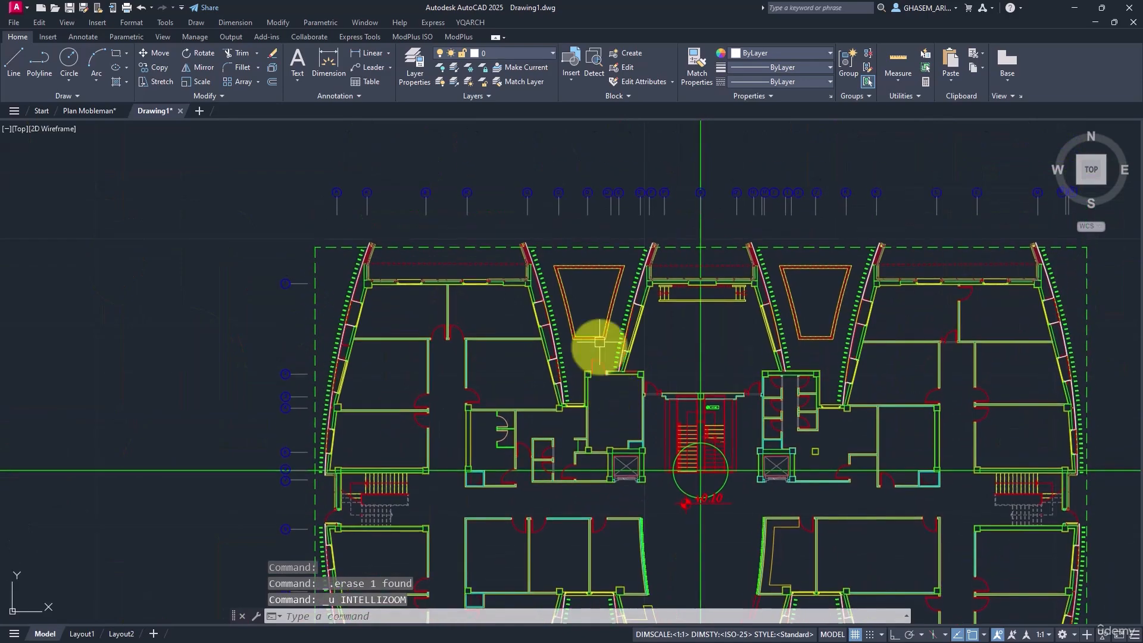
scroll(604, 323, down, 4)
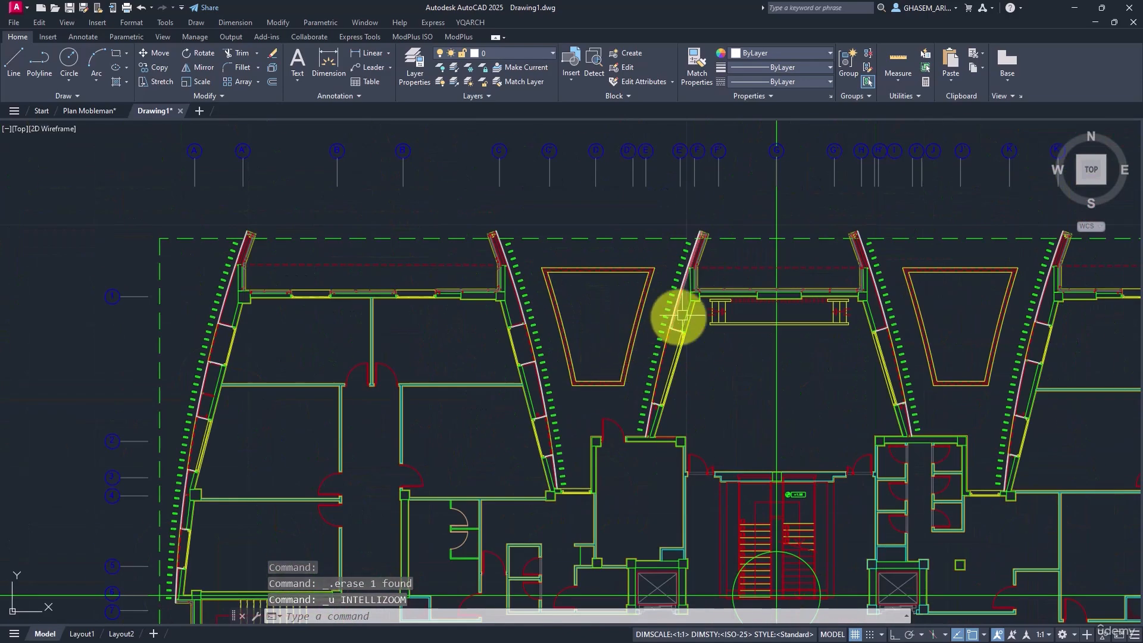
scroll(761, 273, down, 3)
scroll(751, 319, down, 2)
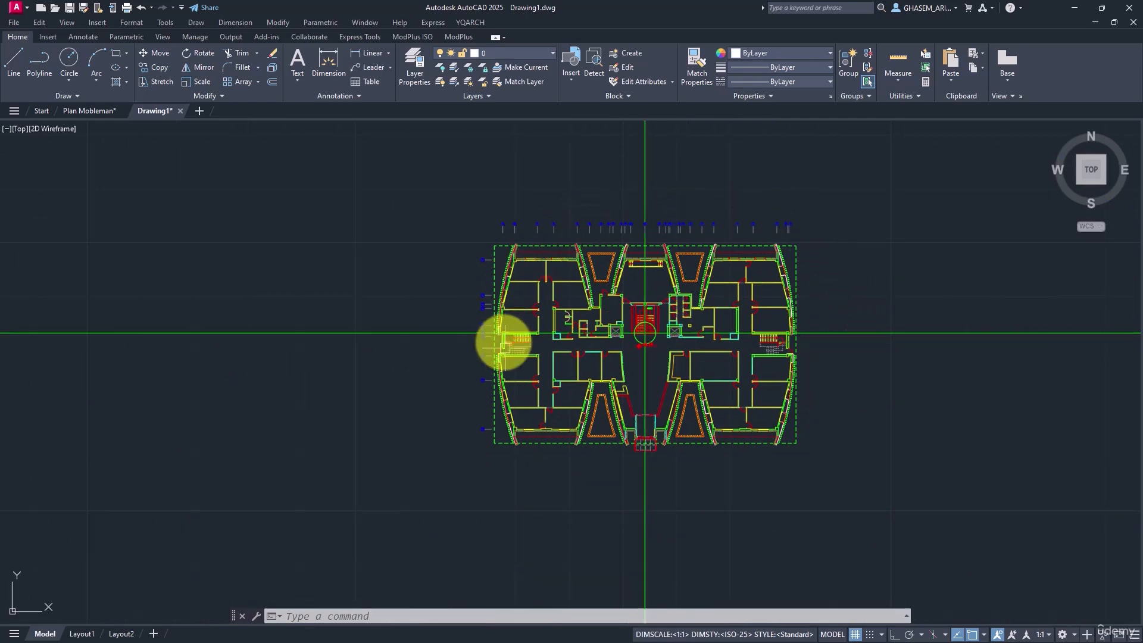
scroll(647, 331, up, 4)
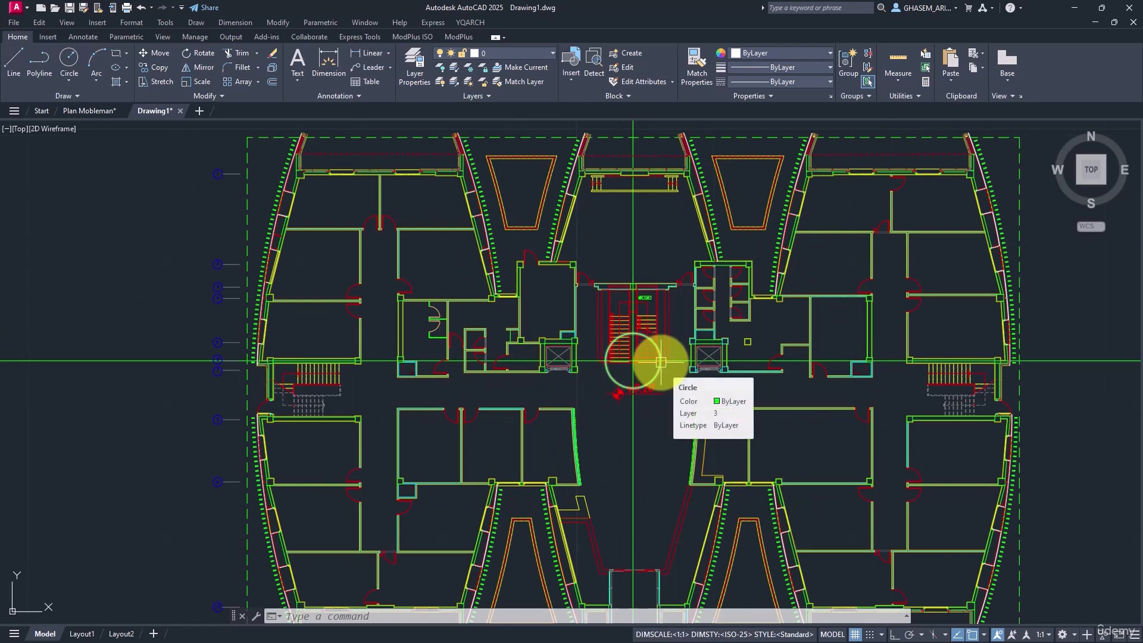
scroll(647, 358, down, 4)
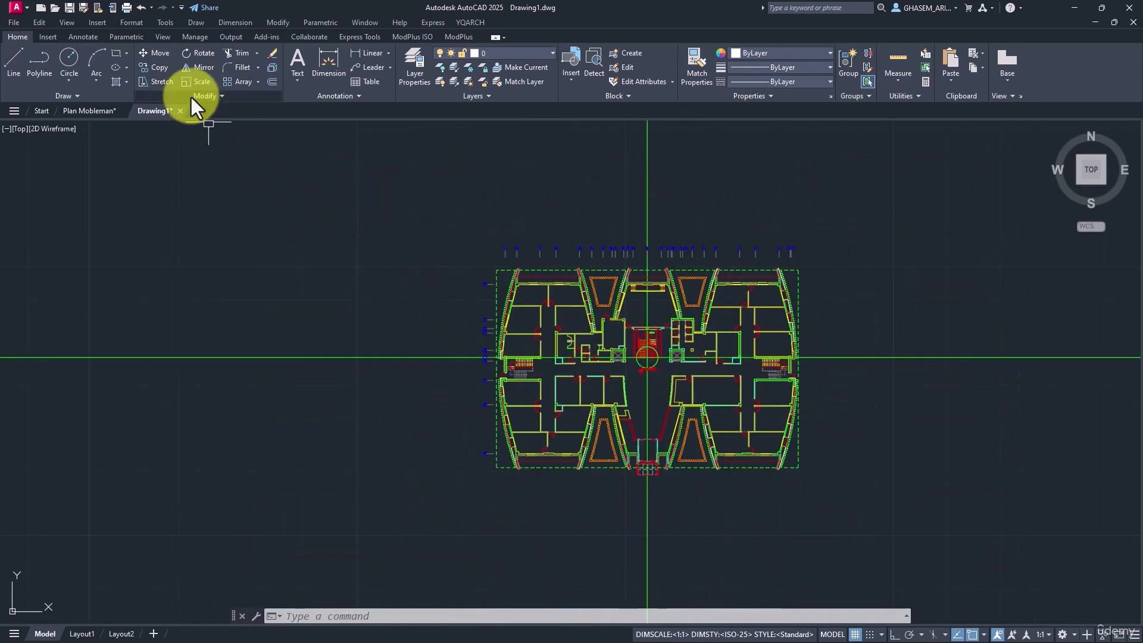
Step: Begin moving the entire plan with its axes and alignment lines, using the central circle's centre as the base point
click(159, 52)
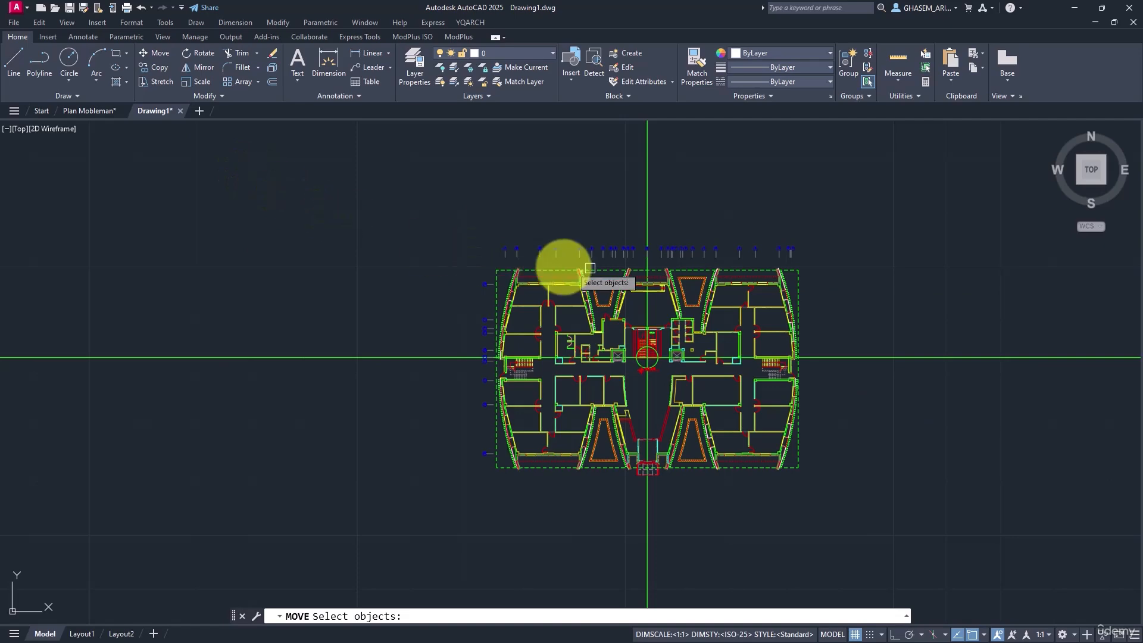
click(871, 216)
click(418, 528)
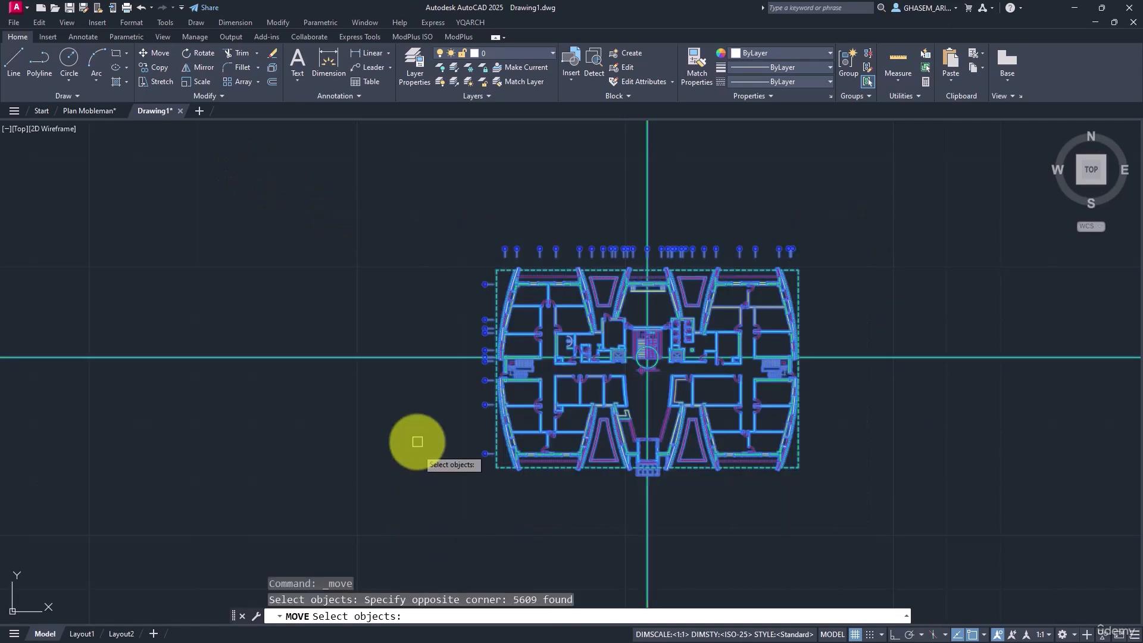
key(Return)
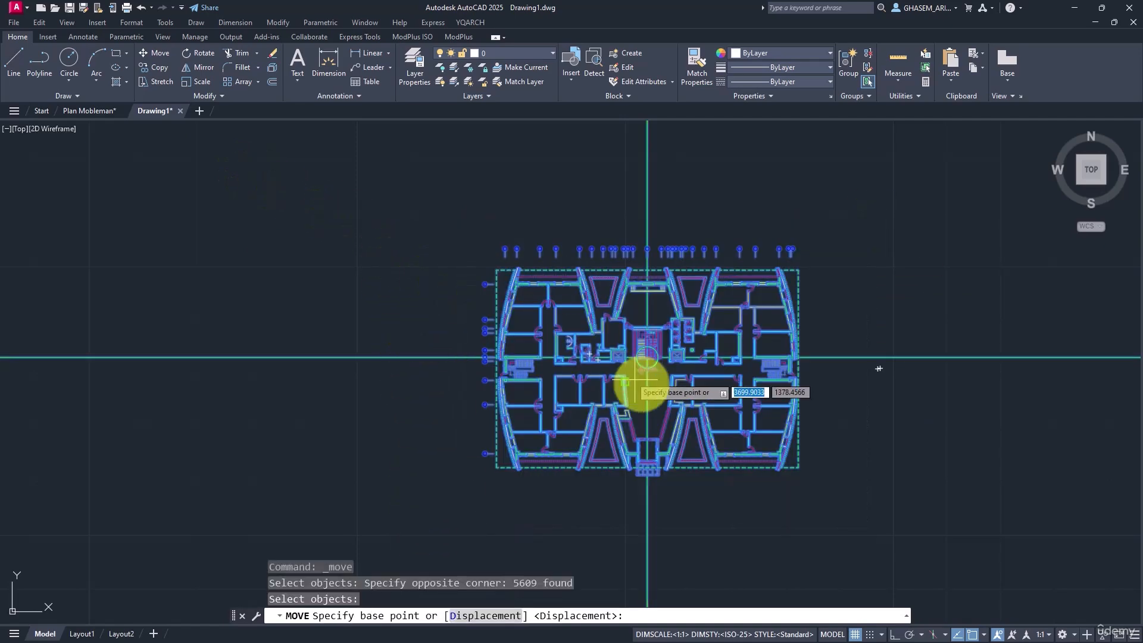
scroll(642, 357, up, 6)
scroll(608, 306, up, 5)
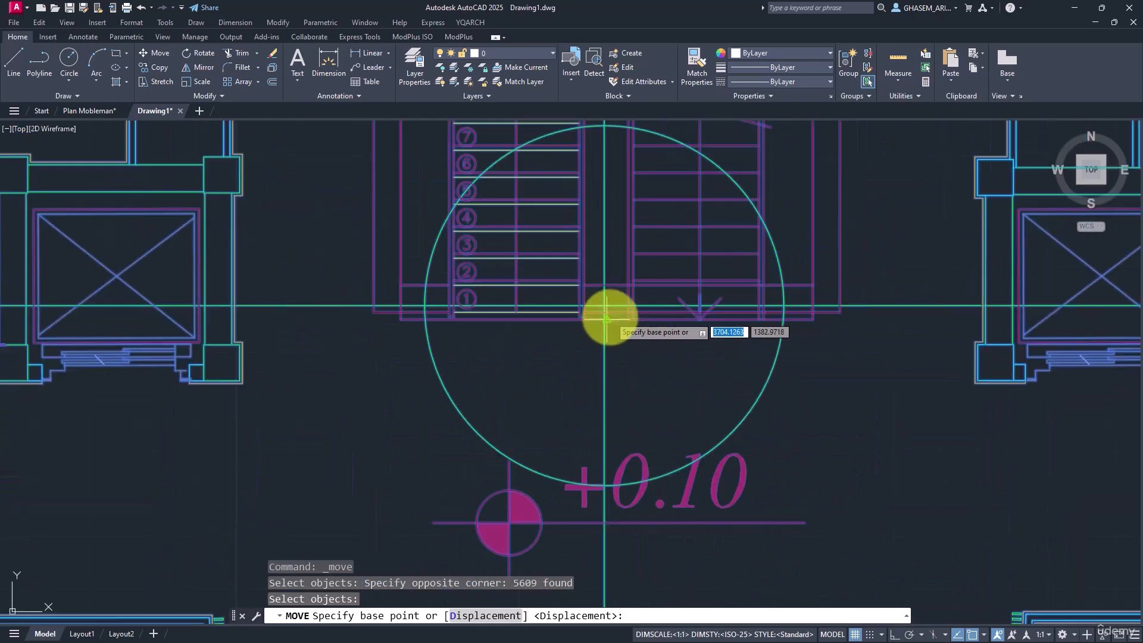
scroll(604, 305, up, 3)
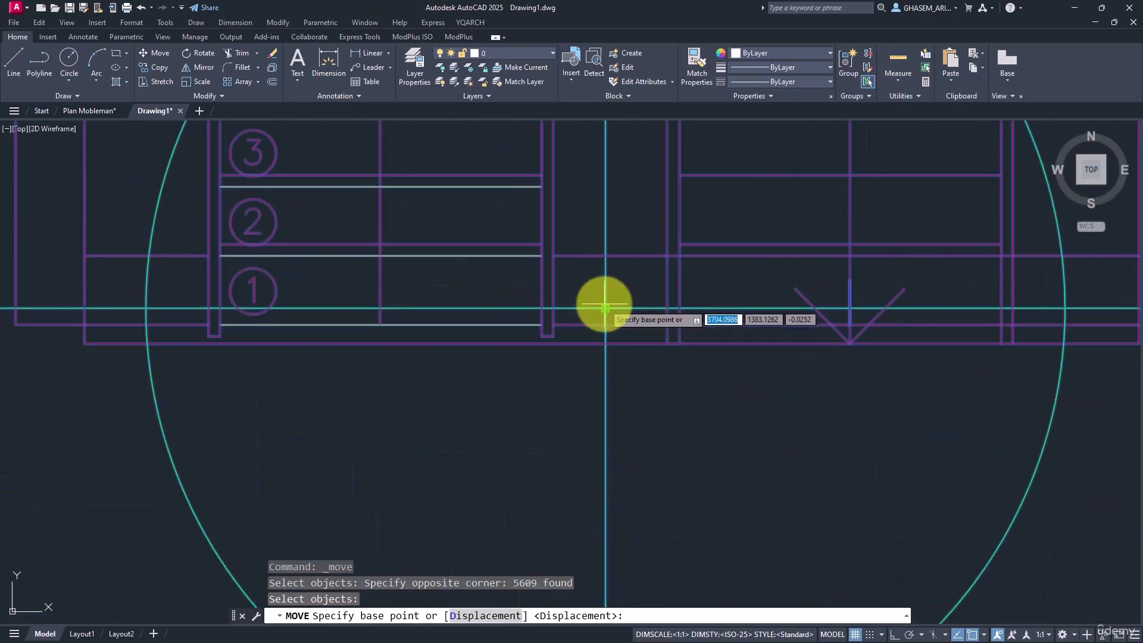
click(605, 308)
scroll(623, 297, down, 6)
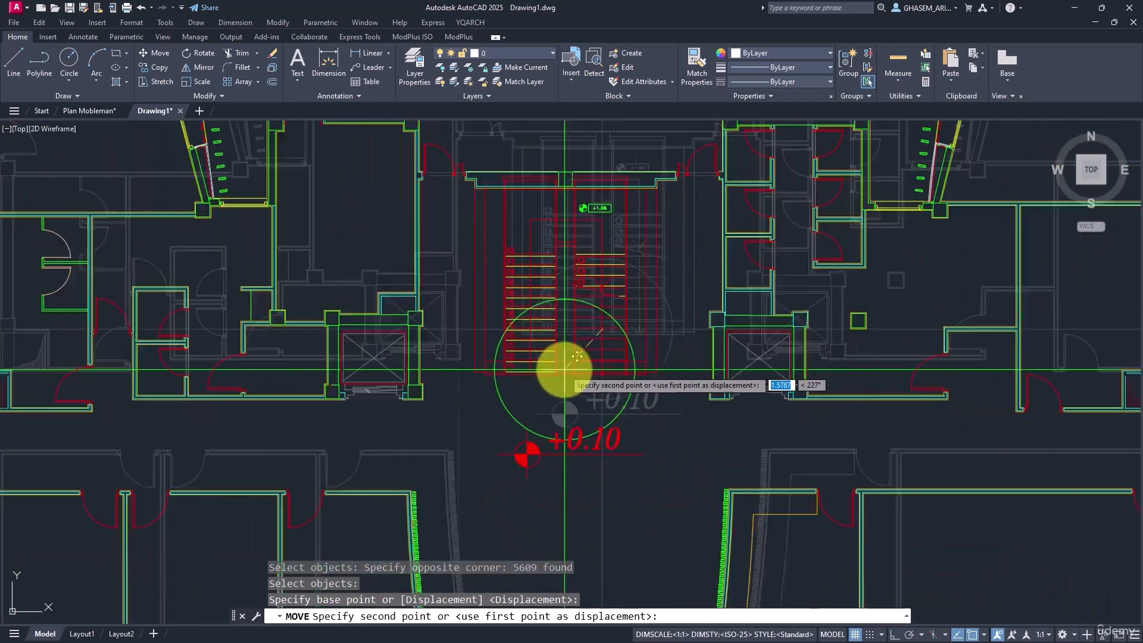
scroll(623, 291, down, 6)
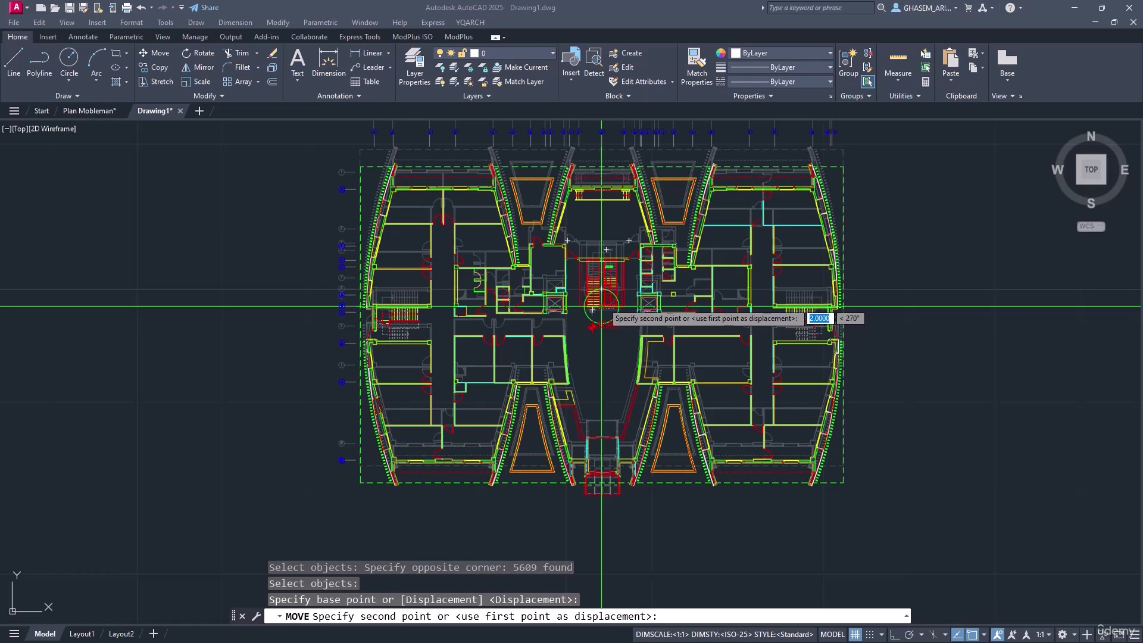
Step: Switch to Notepad and complete the coordinate-entry note as "F12 > Enable > Shift + # 0,0 Enter"
drag(1142, 247, 850, 102)
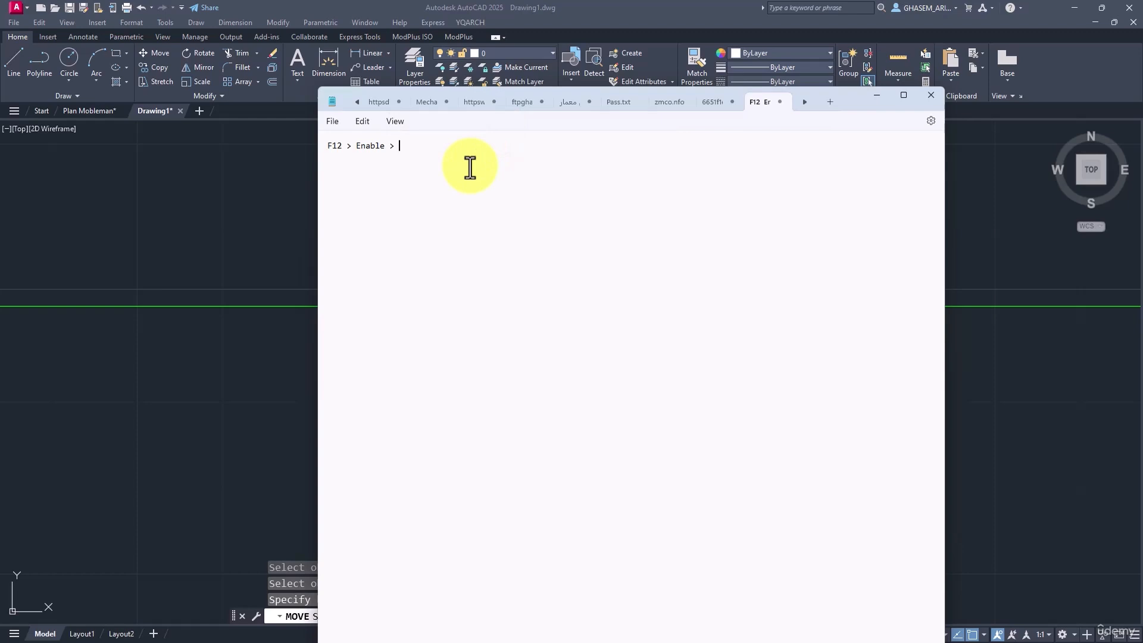
text(Sh)
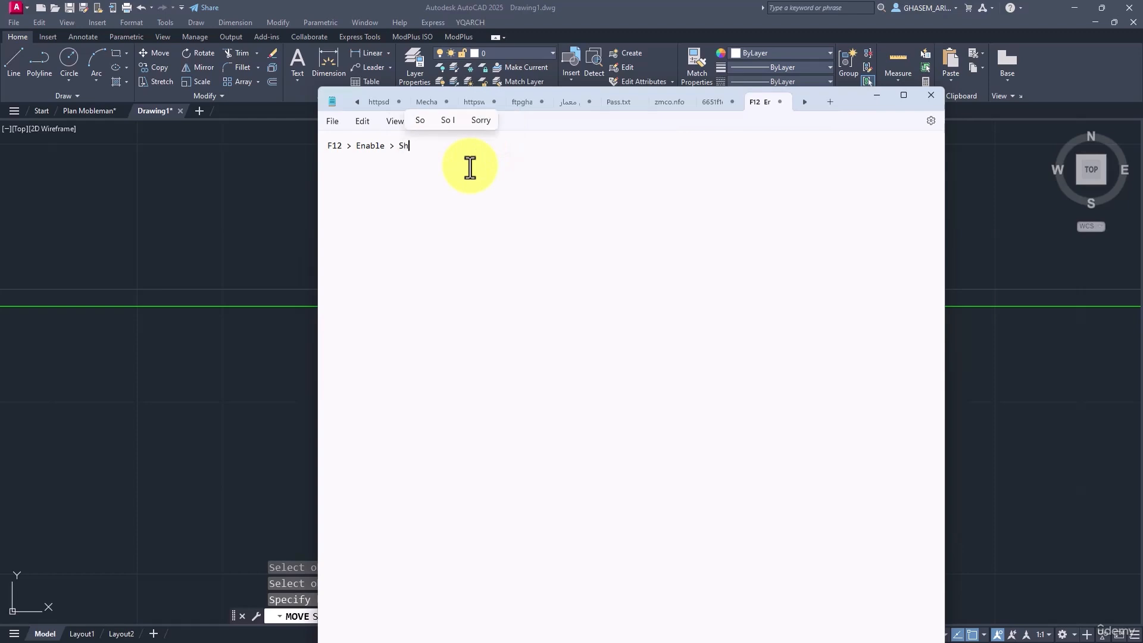
text(ift +)
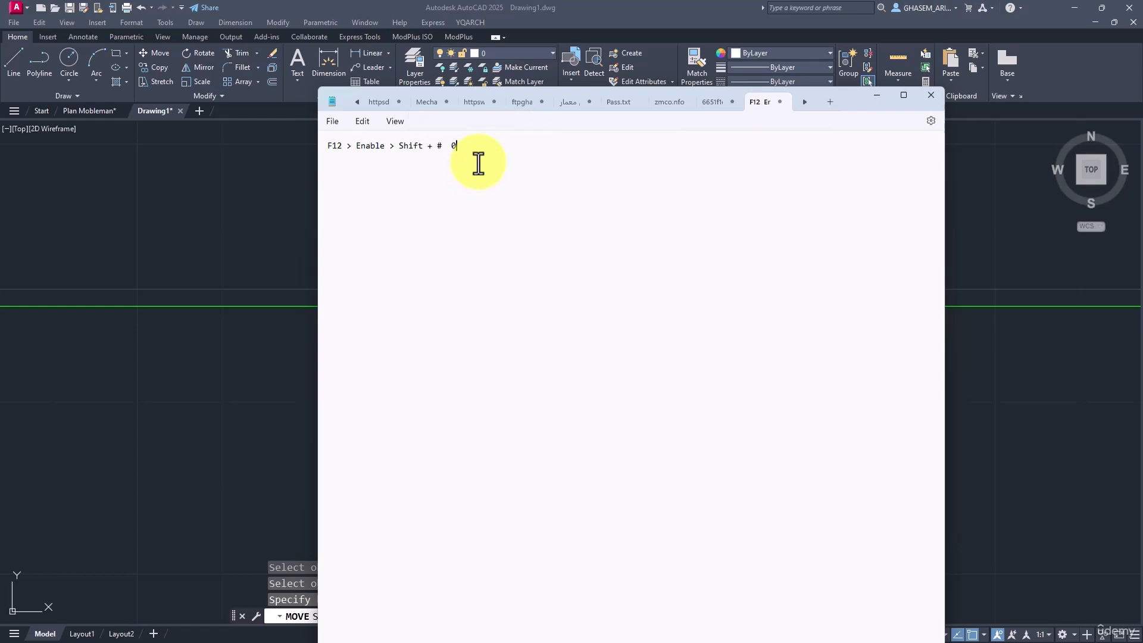
text(#  0,0 Enter)
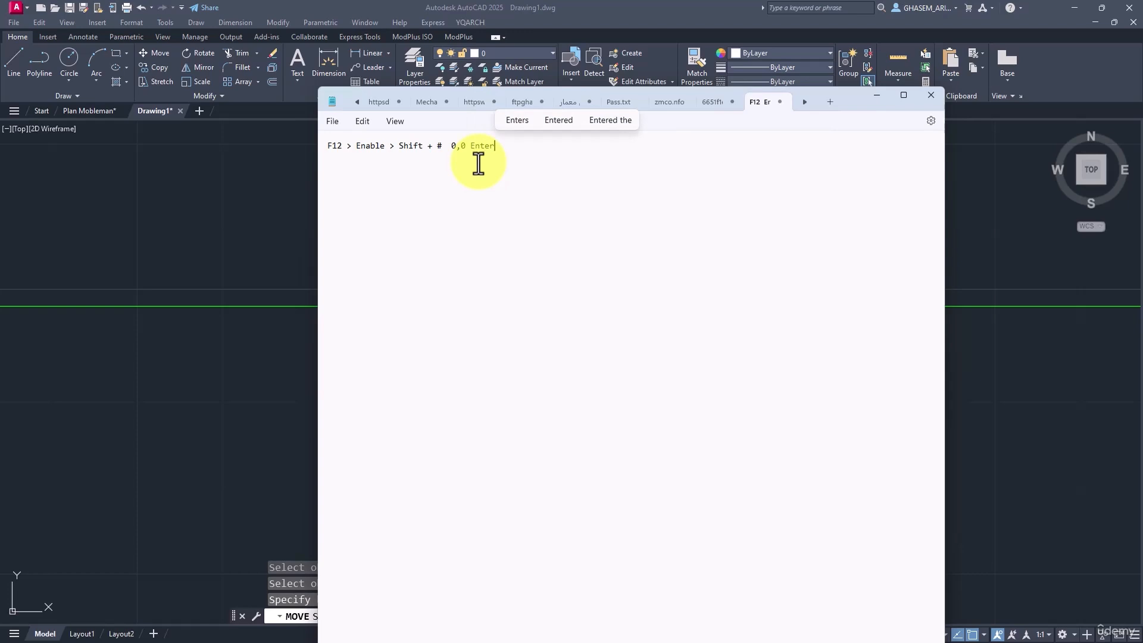
Step: Split the coordinate-entry note so that "0,0 Enter" stands on its own line below "F12 > Enable > Shift + #"
click(343, 147)
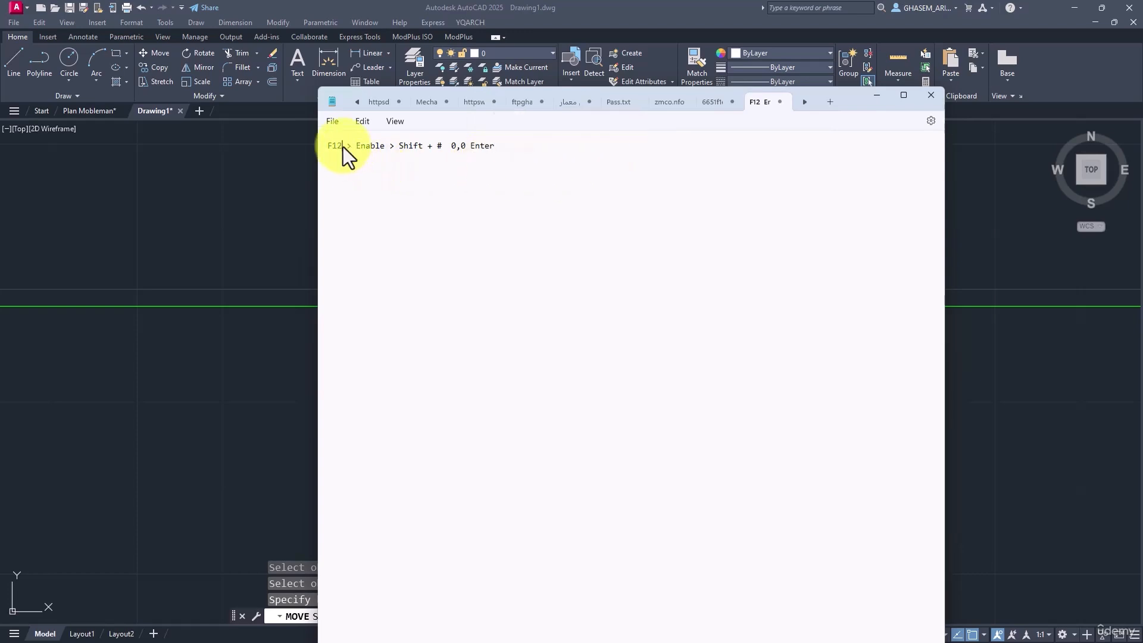
click(446, 147)
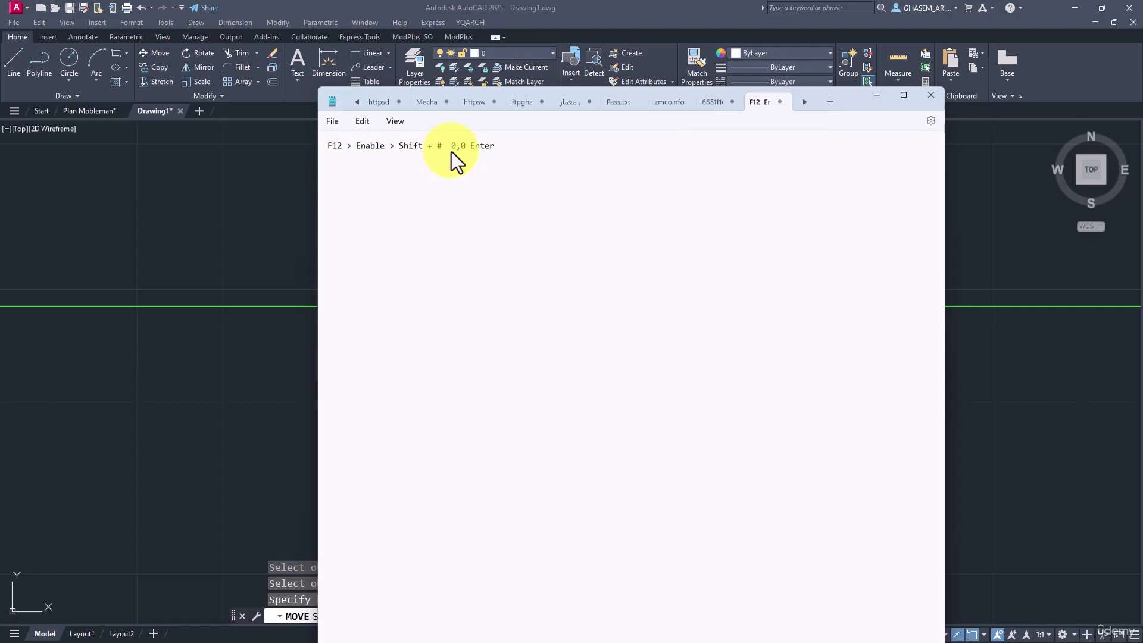
key(Return)
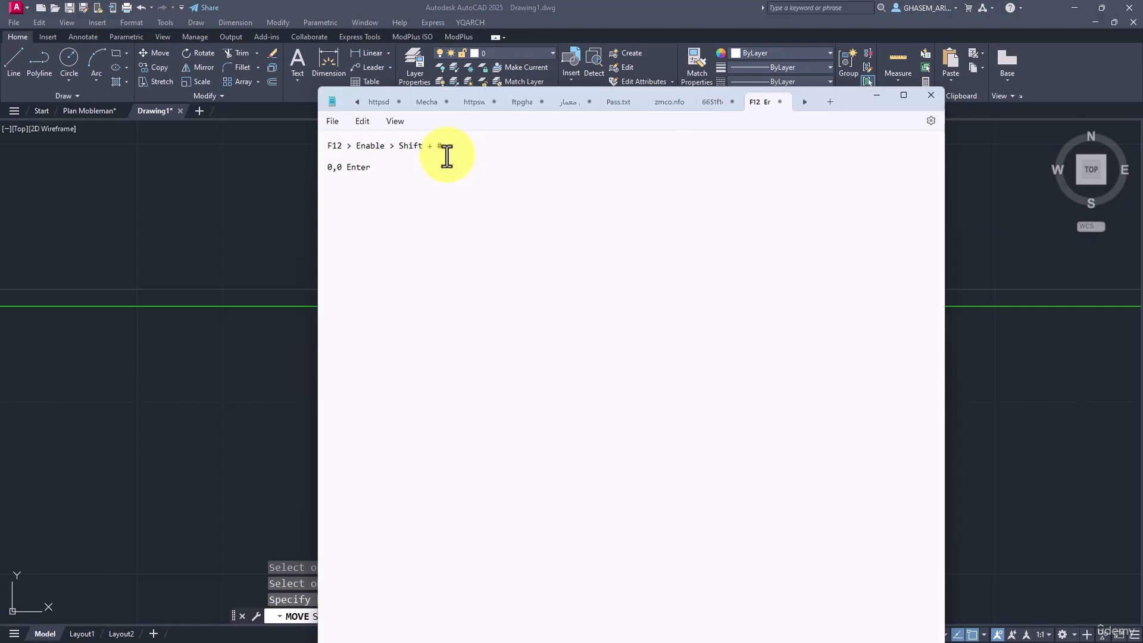
Step: Switch back to AutoCAD and complete the move by placing the plan's base point at the absolute coordinates 0,0
click(145, 247)
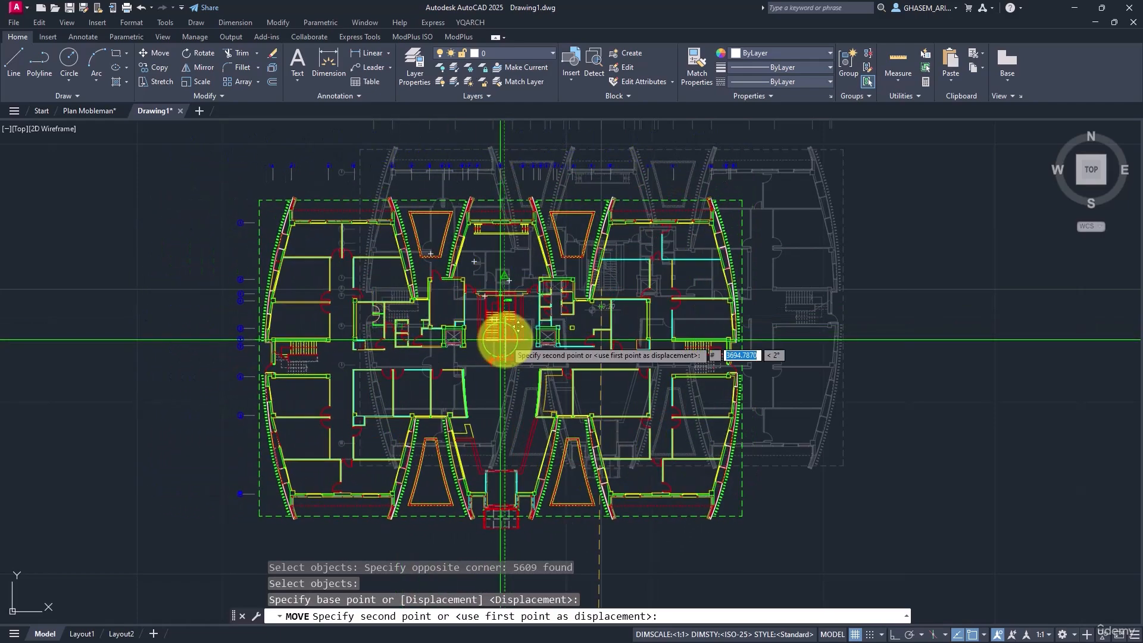
text(0,0)
key(Return)
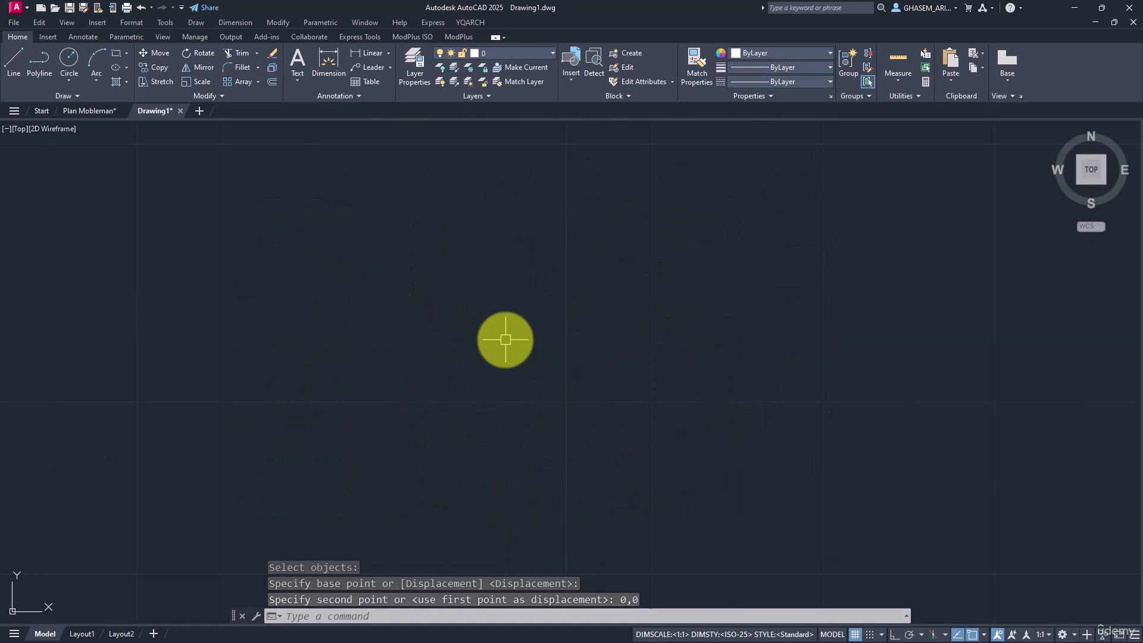
text(z)
key(Return)
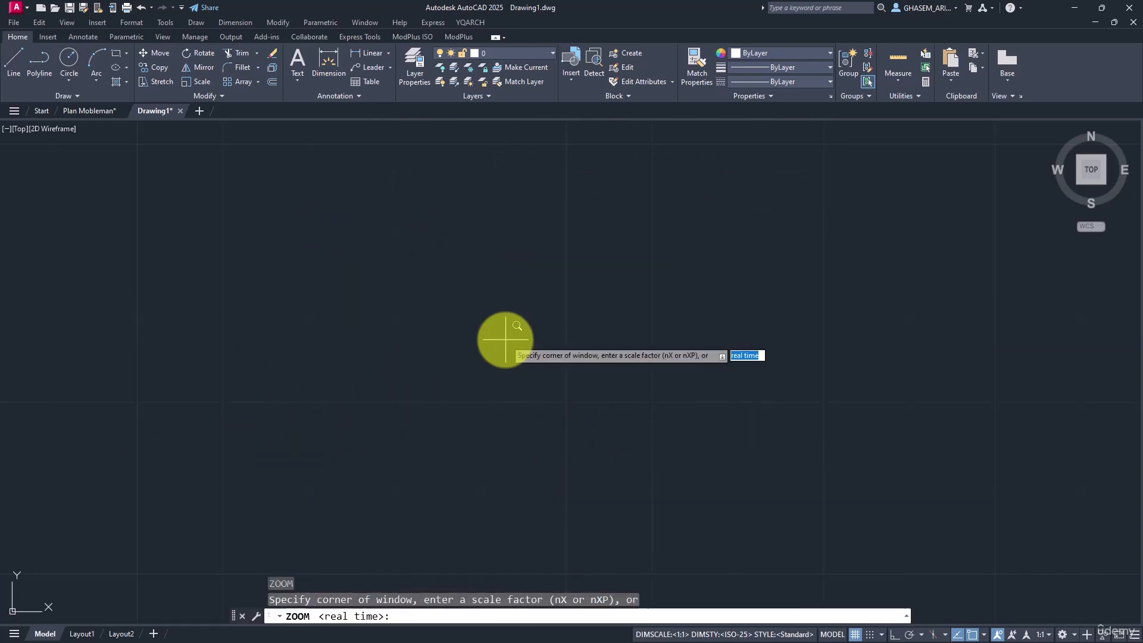
text(e)
key(Return)
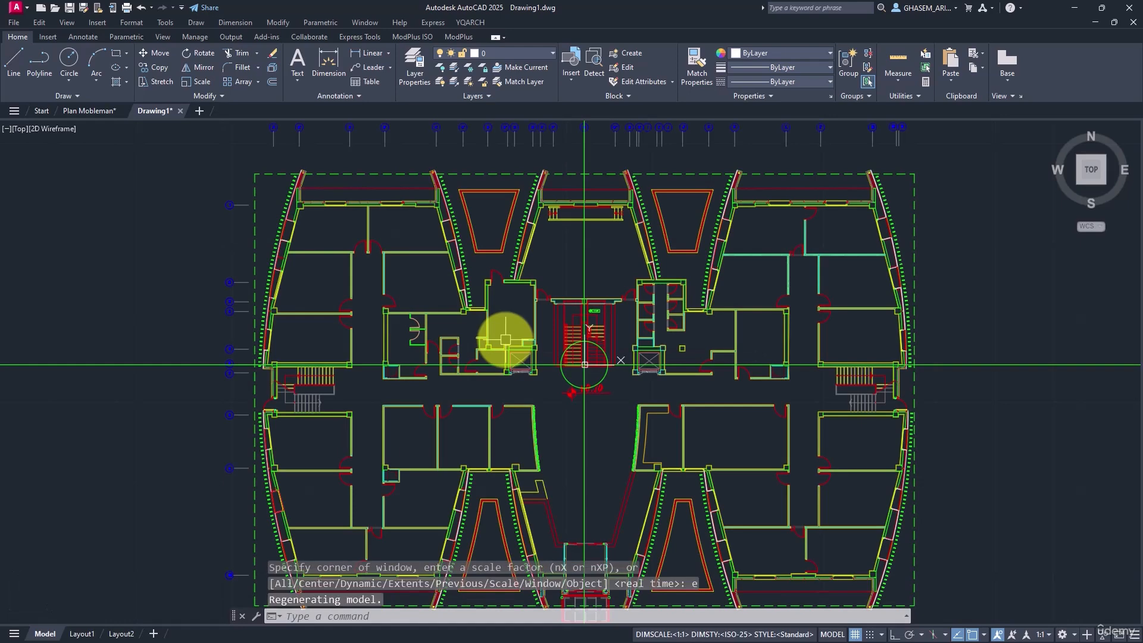
scroll(825, 352, down, 2)
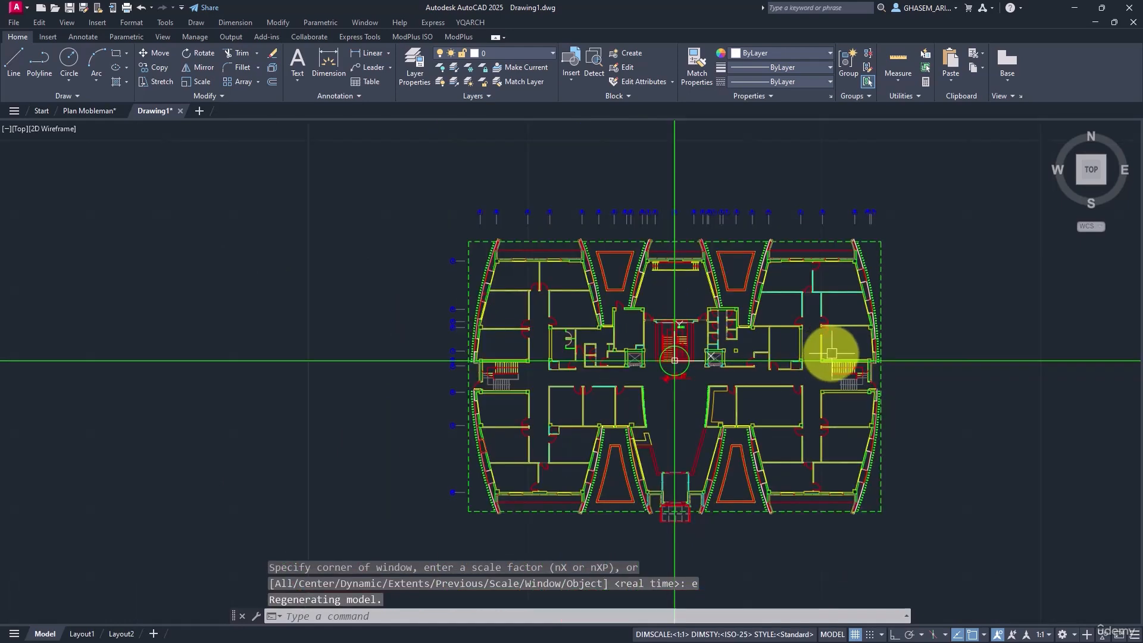